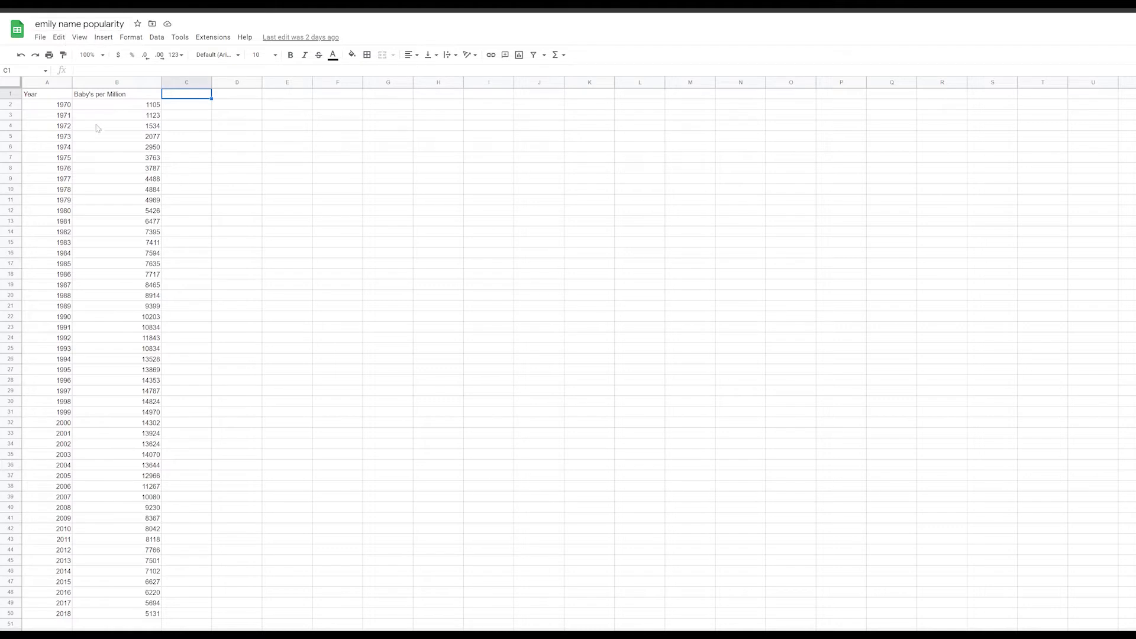
# Step: Review the sheet's Year and Baby's per Million columns, which run from 1970 to 2018
pyautogui.click(65, 107)
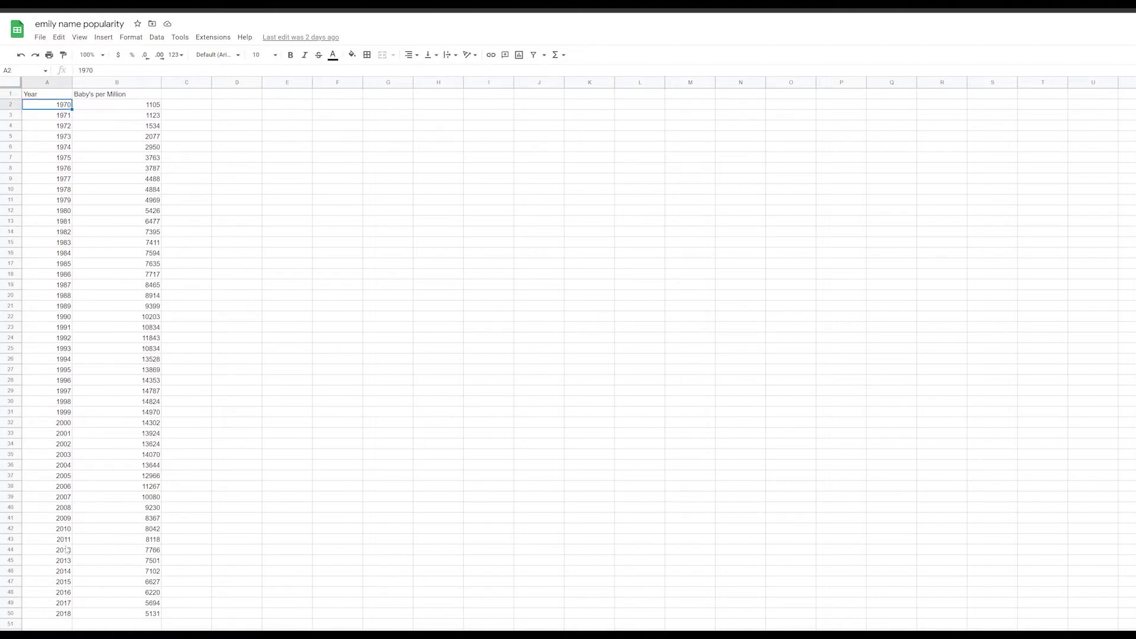
pyautogui.click(68, 616)
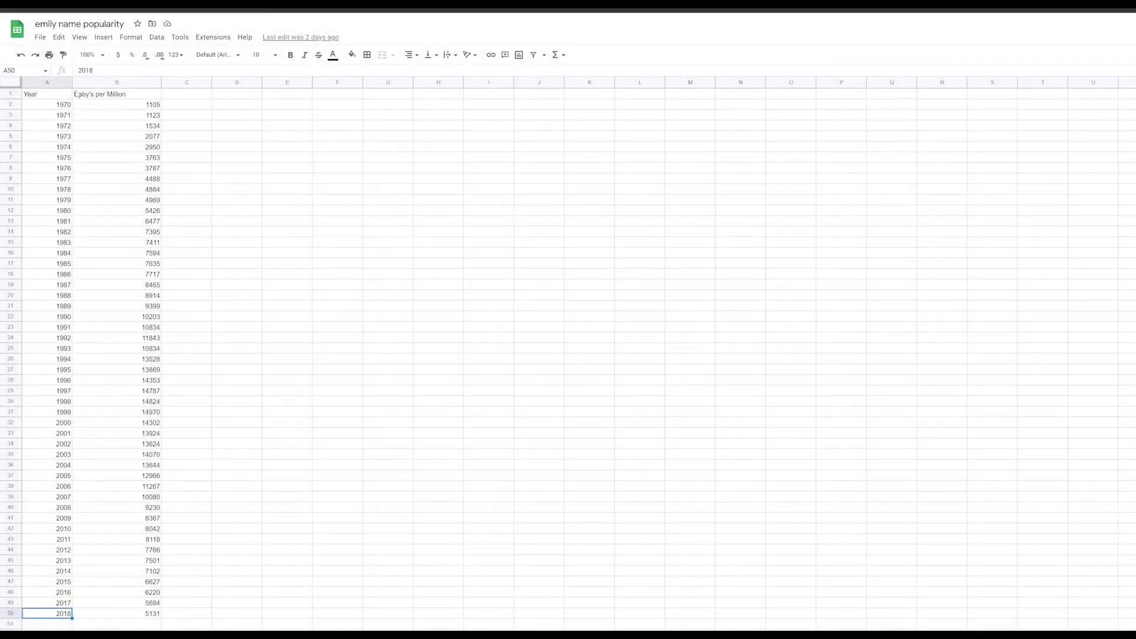
pyautogui.click(45, 99)
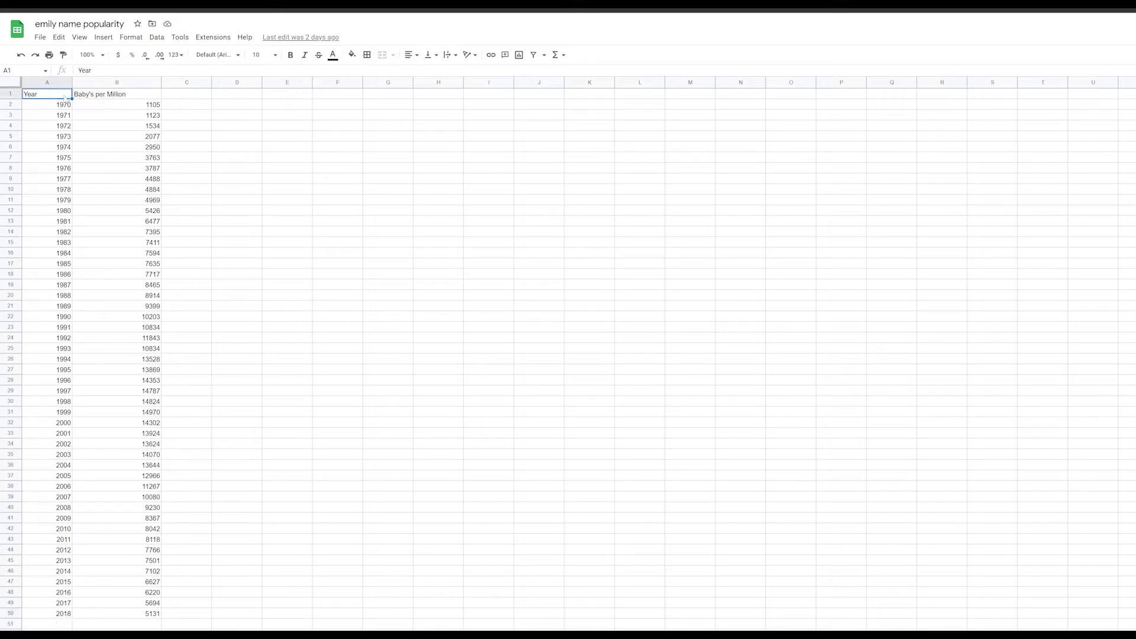
pyautogui.click(82, 99)
pyautogui.click(90, 83)
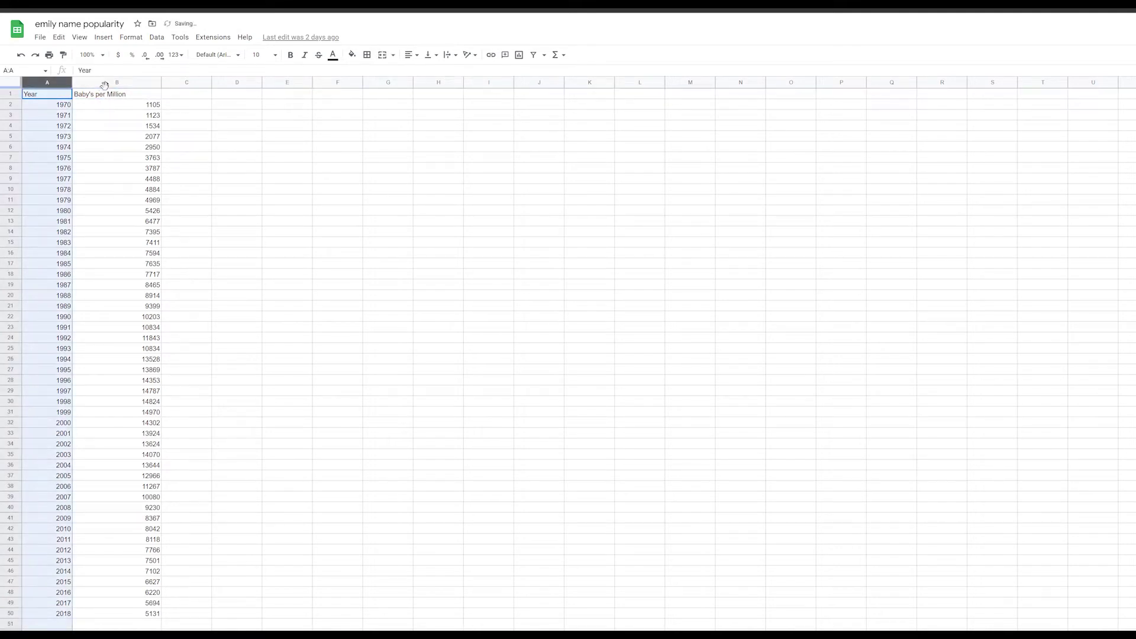
pyautogui.click(294, 136)
# Step: Return to the top of the sheet and download it as a comma-separated values (.csv) file
pyautogui.hotkey('ctrl', 'Home')
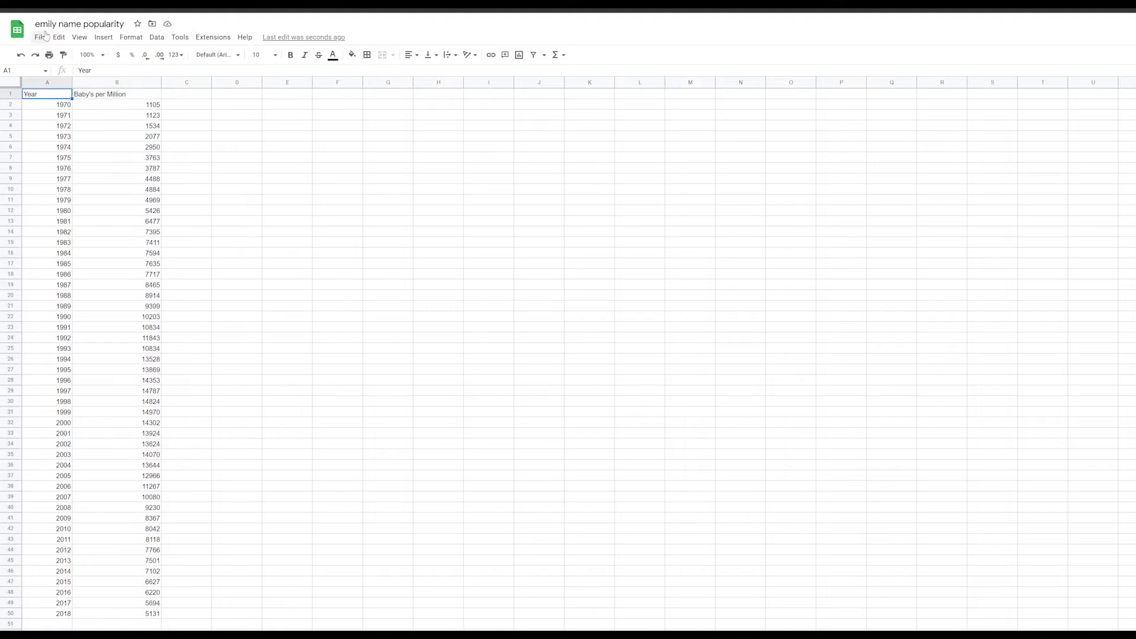
pyautogui.click(45, 36)
pyautogui.moveTo(97, 164)
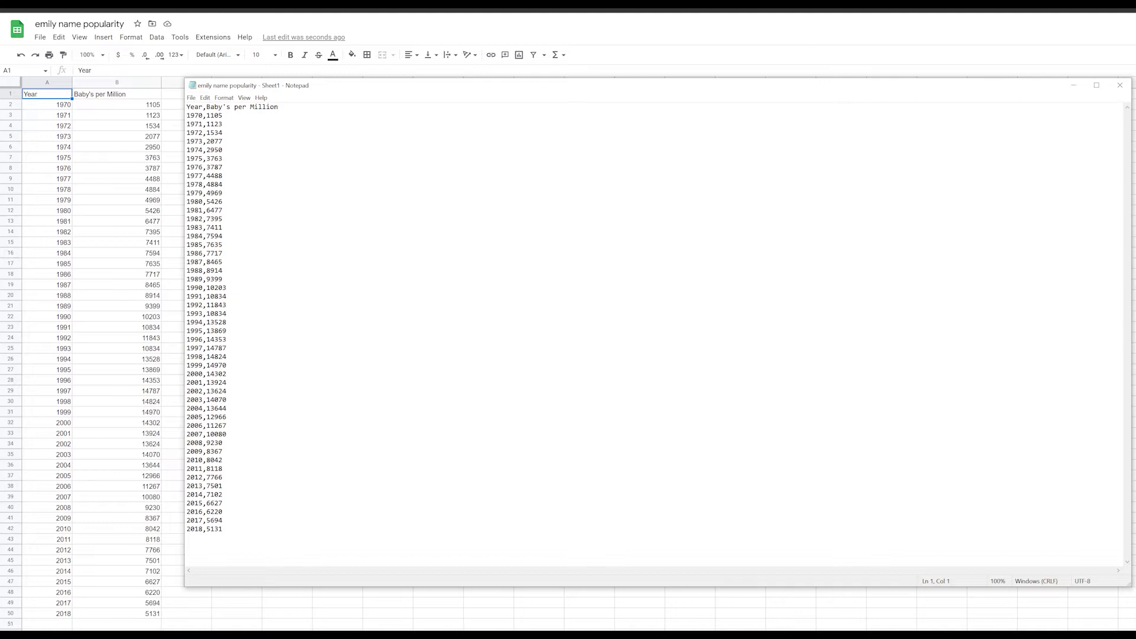
# Step: Narrow the Notepad window holding the CSV data so the sheet shows beside it
pyautogui.moveTo(1131, 351); pyautogui.dragTo(313, 352)
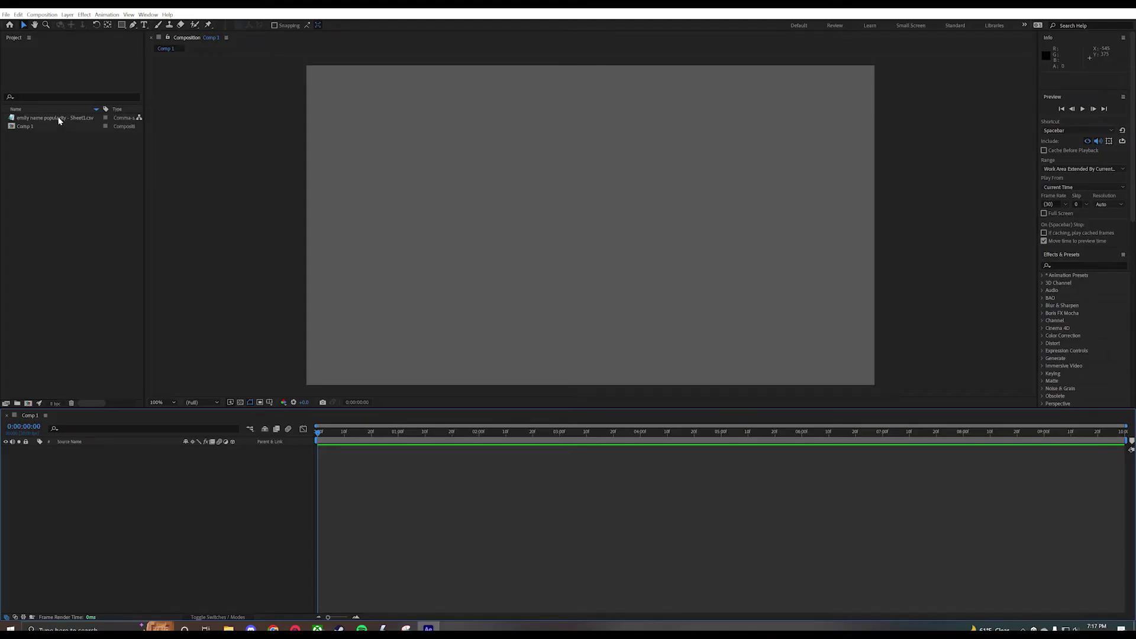
# Step: Set Comp 1's background colour to white in Composition Settings
pyautogui.click(36, 126)
pyautogui.hotkey('ctrl', 'k')
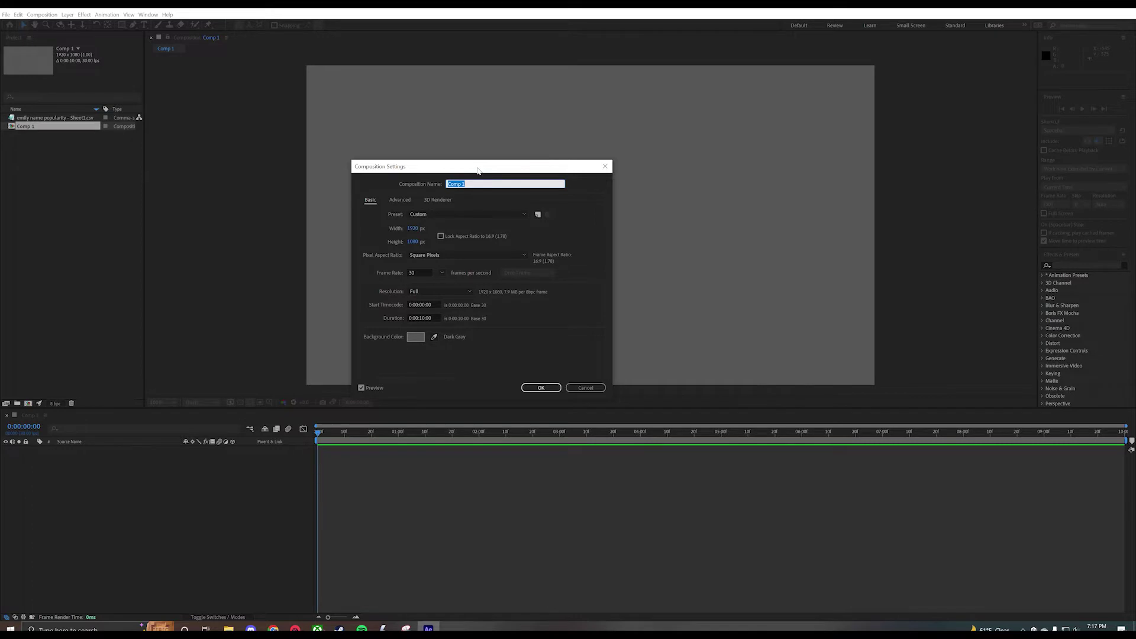
pyautogui.click(415, 337)
pyautogui.moveTo(422, 284); pyautogui.dragTo(420, 185)
pyautogui.click(615, 188)
pyautogui.click(541, 388)
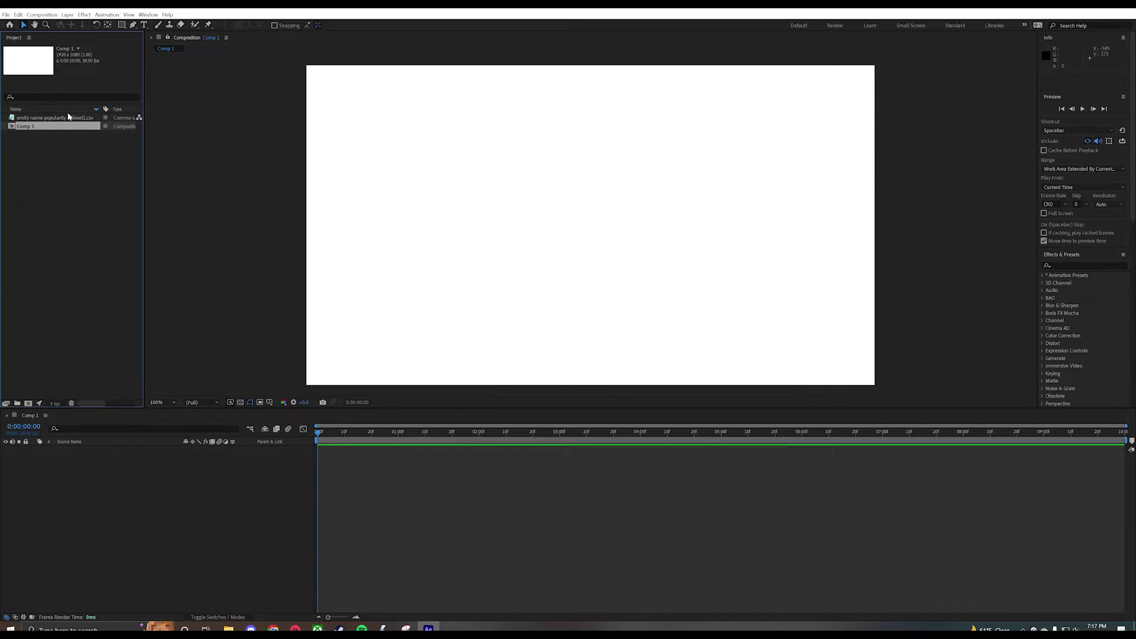
# Step: Add the CSV to Comp 1, inspect its Year and Baby's per Million data, then delete the layer
pyautogui.click(51, 119)
pyautogui.moveTo(51, 119); pyautogui.dragTo(129, 466)
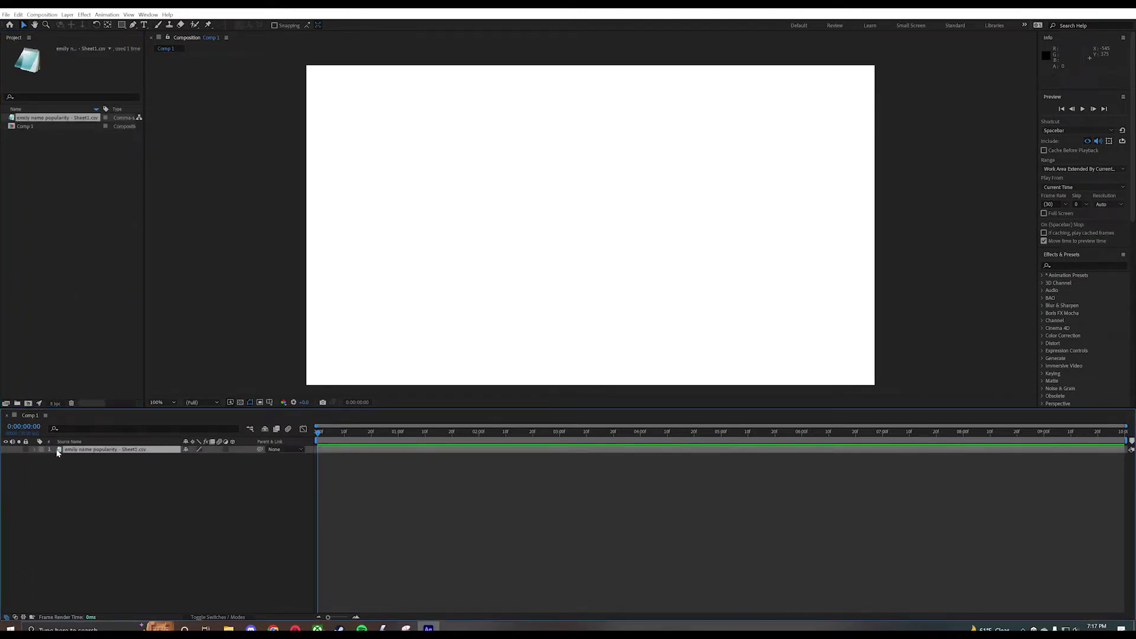
pyautogui.click(37, 449)
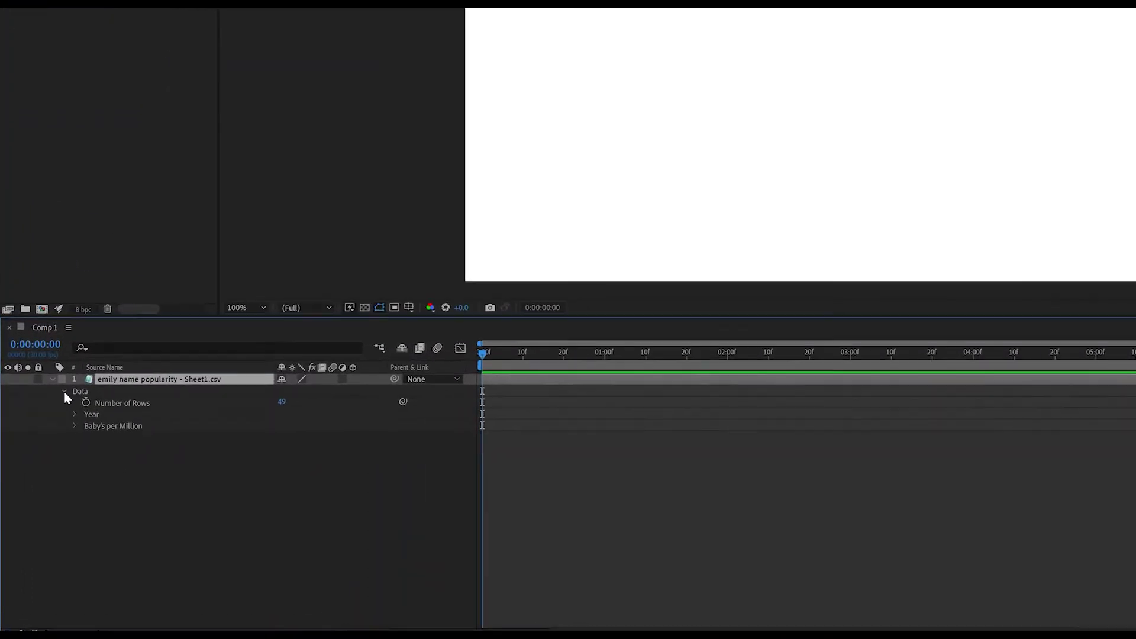
pyautogui.click(115, 405)
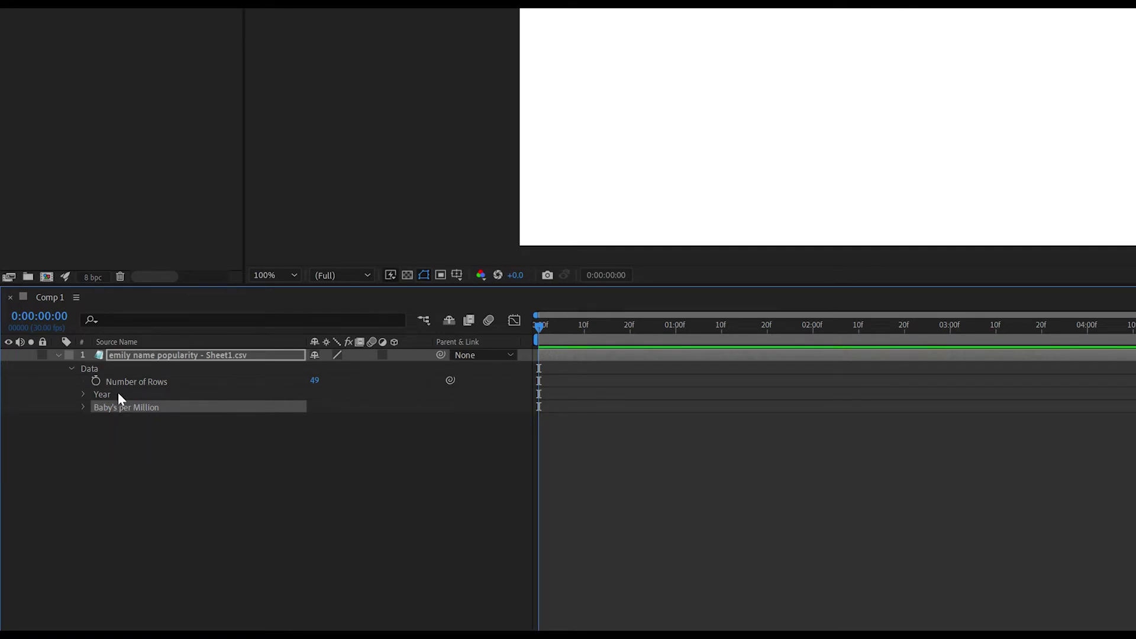
pyautogui.click(118, 394)
pyautogui.click(170, 355)
pyautogui.press('Delete')
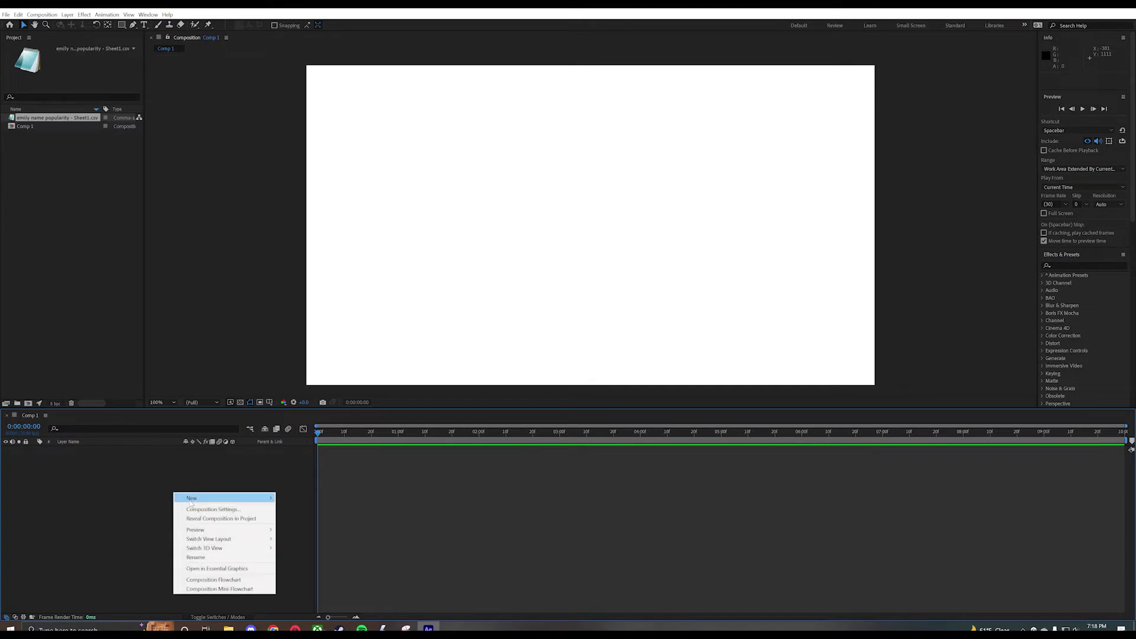
# Step: Create Adjustment Layer 1 in Comp 1's timeline
pyautogui.moveTo(192, 505)
pyautogui.rightClick(118, 495)
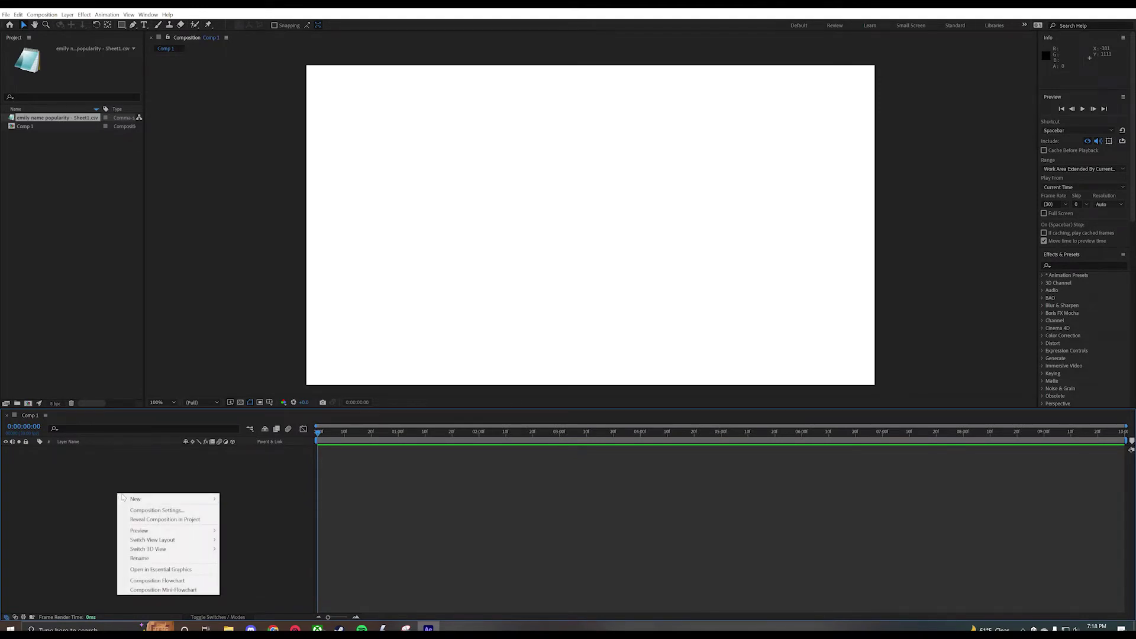
pyautogui.moveTo(135, 502)
pyautogui.click(267, 565)
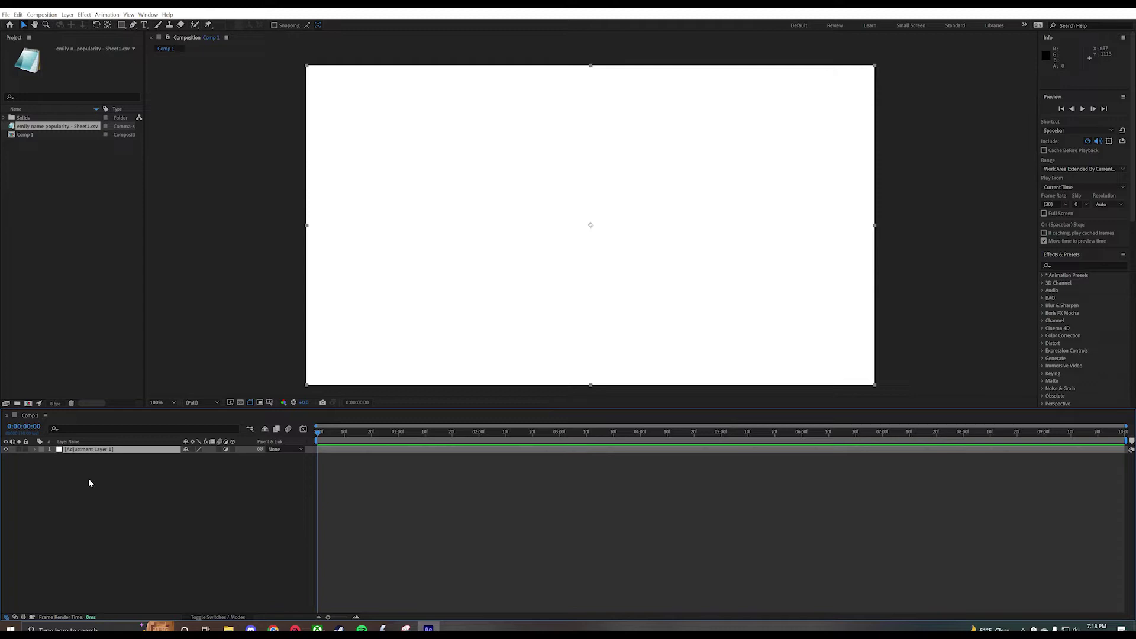
# Step: Apply two Slider Control effects and a Color Control to the adjustment layer
pyautogui.click(1071, 266)
pyautogui.write('control')
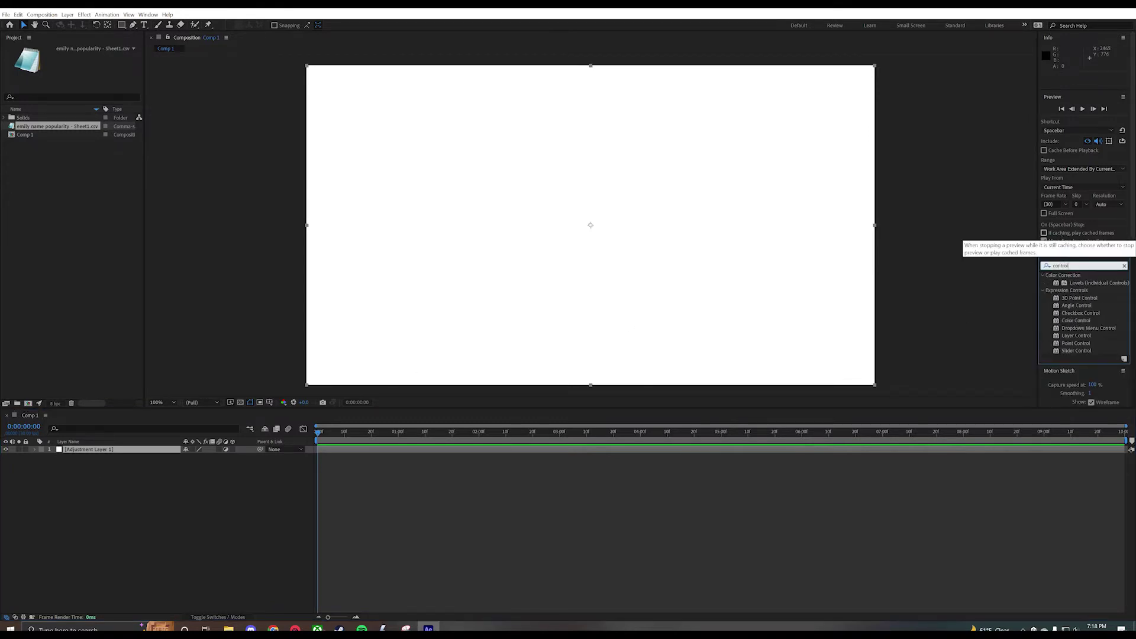
pyautogui.moveTo(1077, 351); pyautogui.dragTo(92, 451)
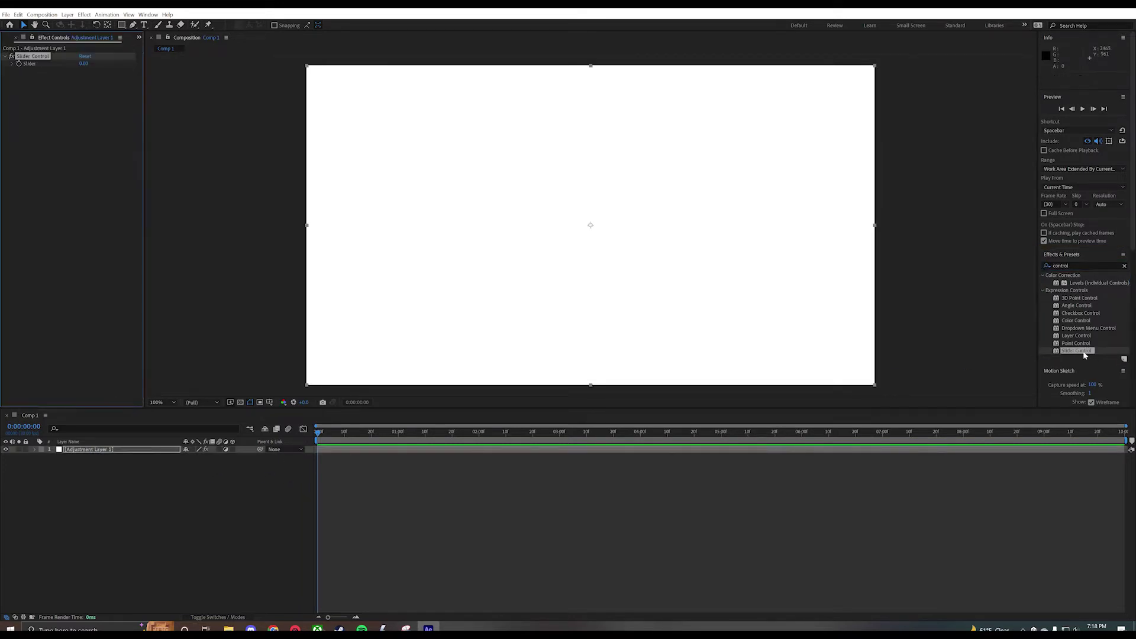
pyautogui.doubleClick(1085, 353)
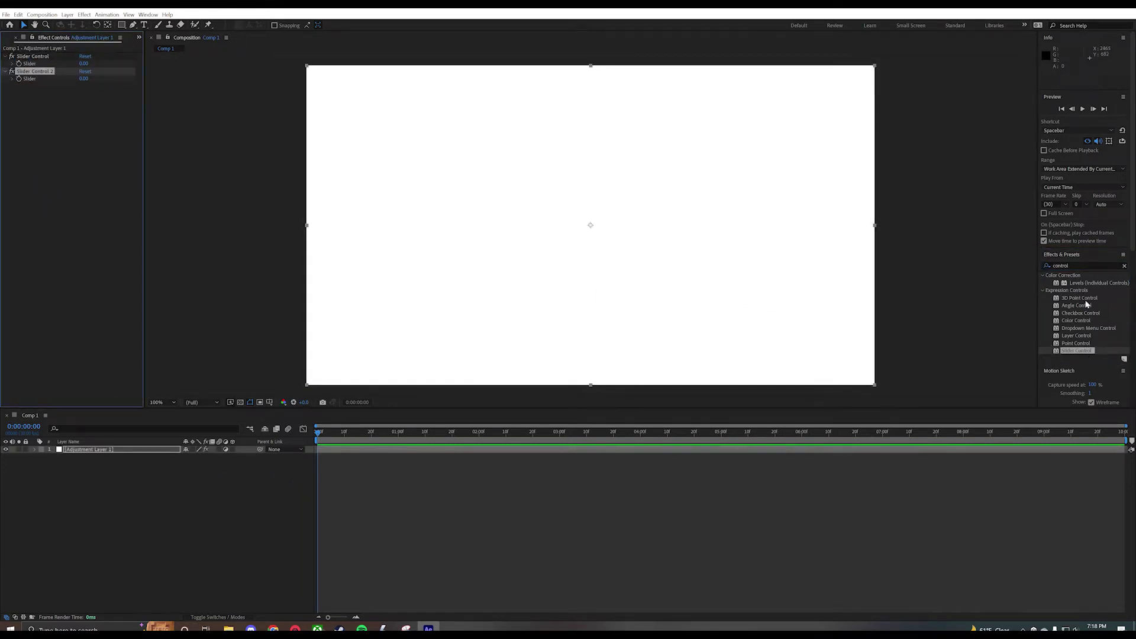
pyautogui.moveTo(1075, 320); pyautogui.dragTo(468, 248)
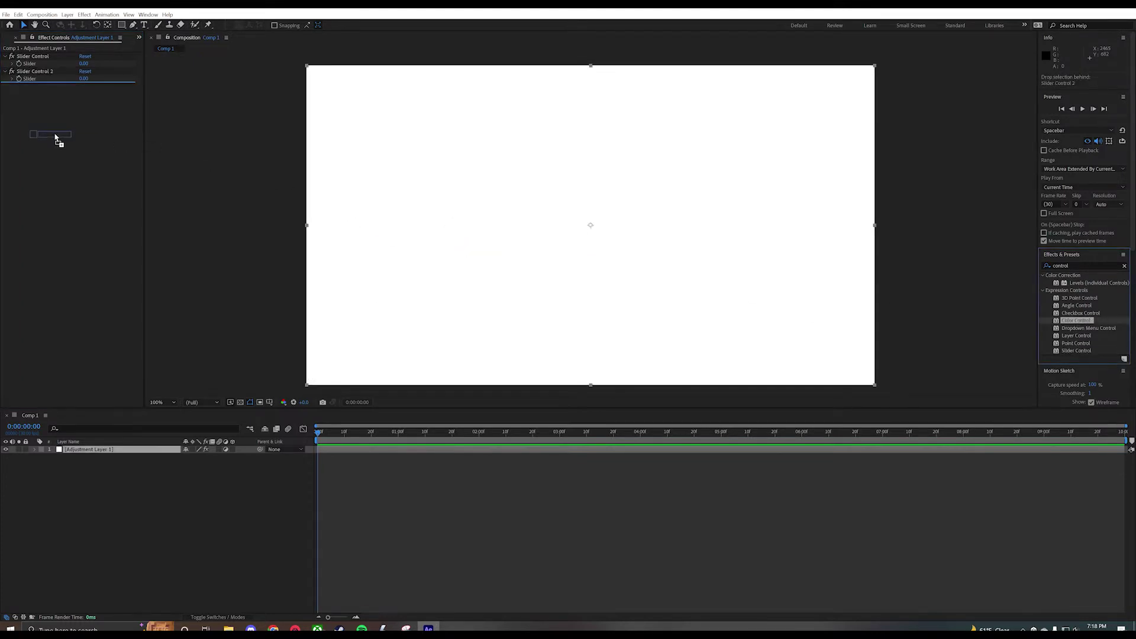
# Step: Switch to the Animation workspace
pyautogui.click(148, 14)
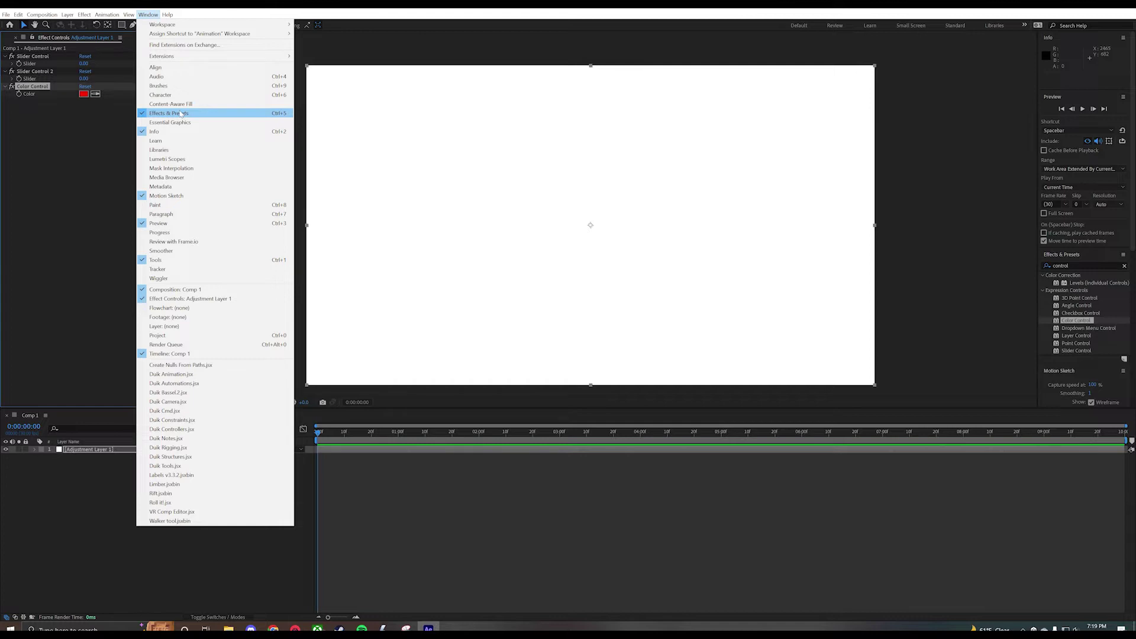
pyautogui.moveTo(236, 24)
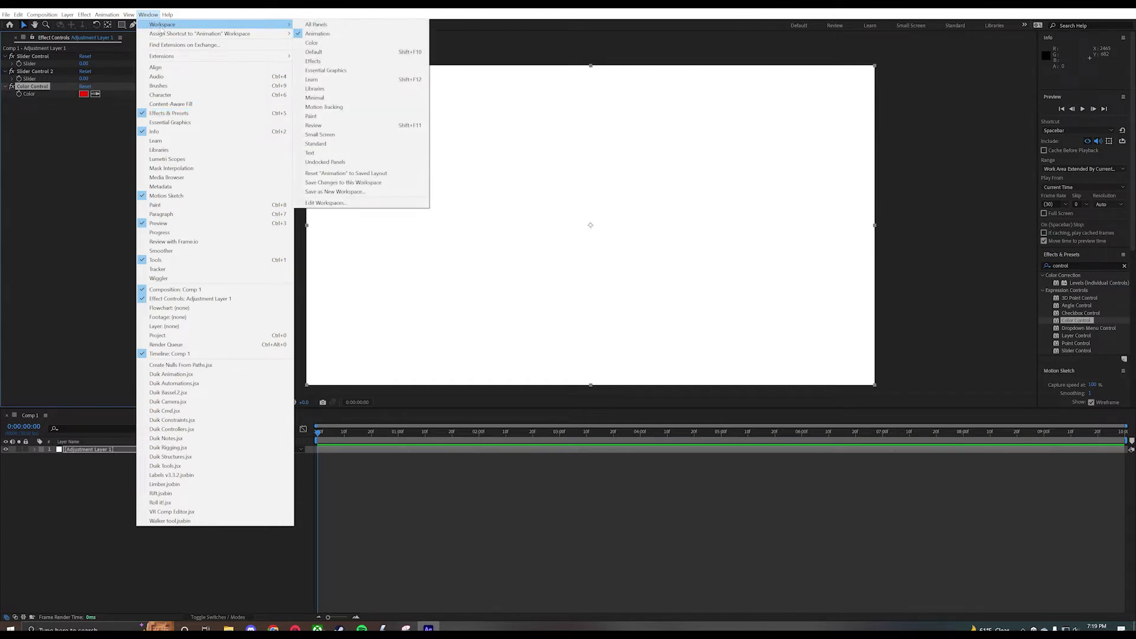
pyautogui.click(338, 38)
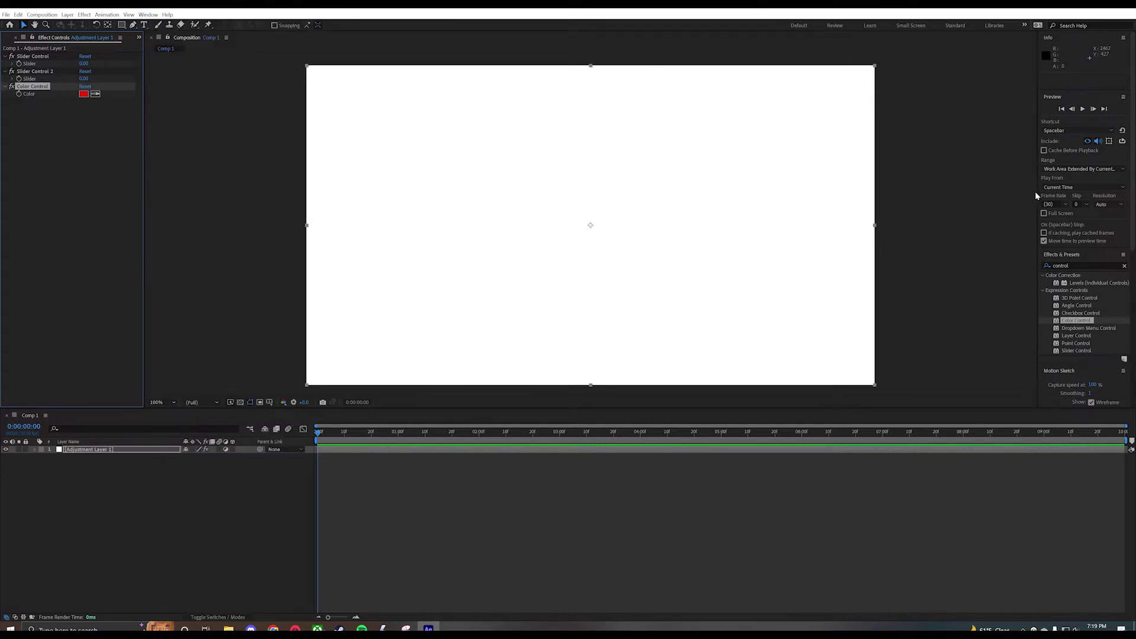
# Step: Rename the sliders 'bar width' and 'spacing' and lock the Effect Controls panel to this layer
pyautogui.moveTo(1037, 192); pyautogui.dragTo(959, 198)
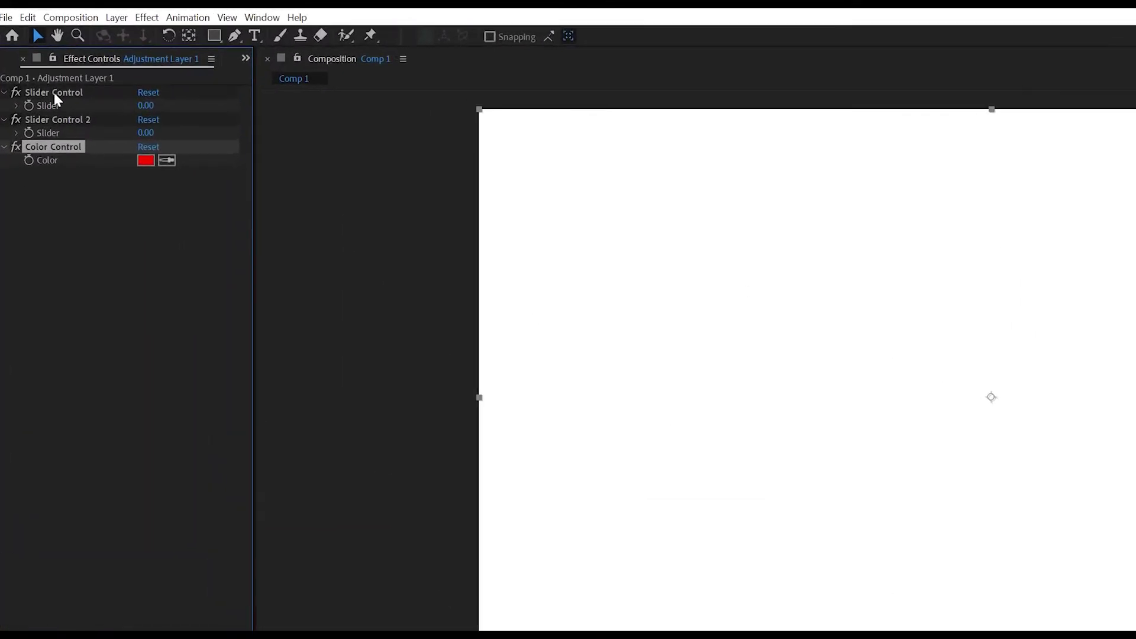
pyautogui.click(59, 102)
pyautogui.press('Return')
pyautogui.write('ba')
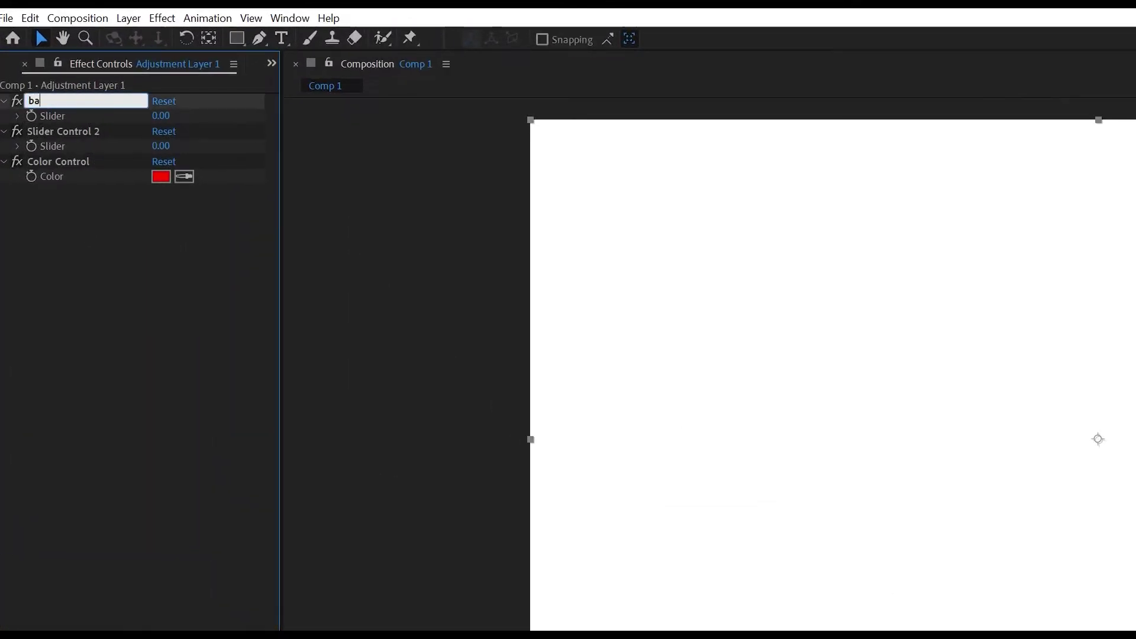
pyautogui.write('r width')
pyautogui.press('Return')
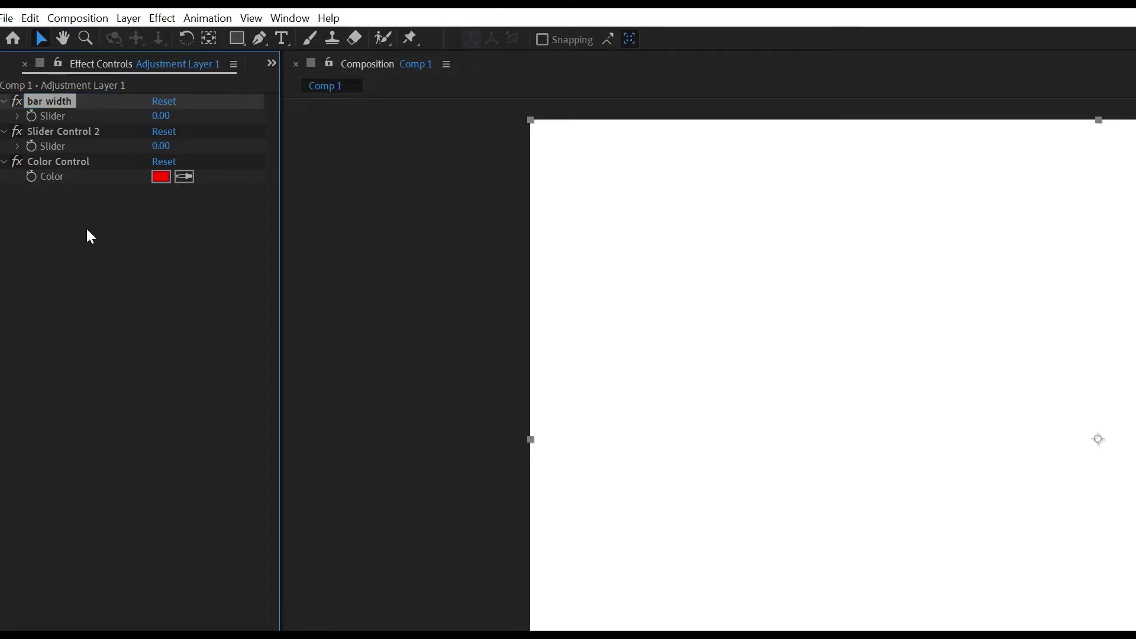
pyautogui.click(89, 131)
pyautogui.press('Return')
pyautogui.write('spacing')
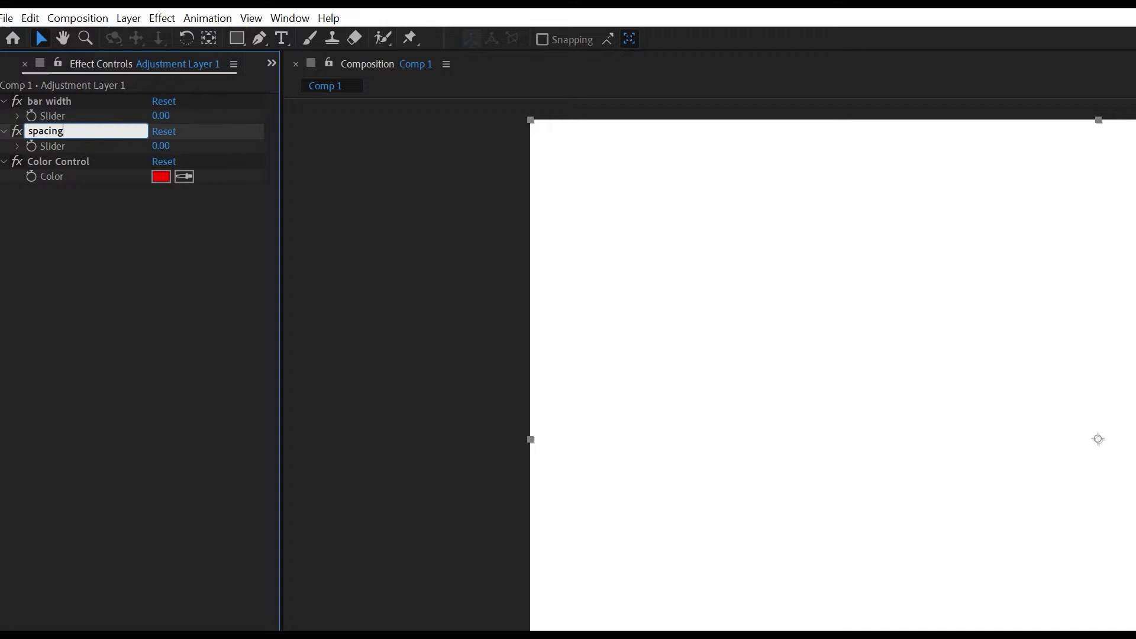
pyautogui.press('Return')
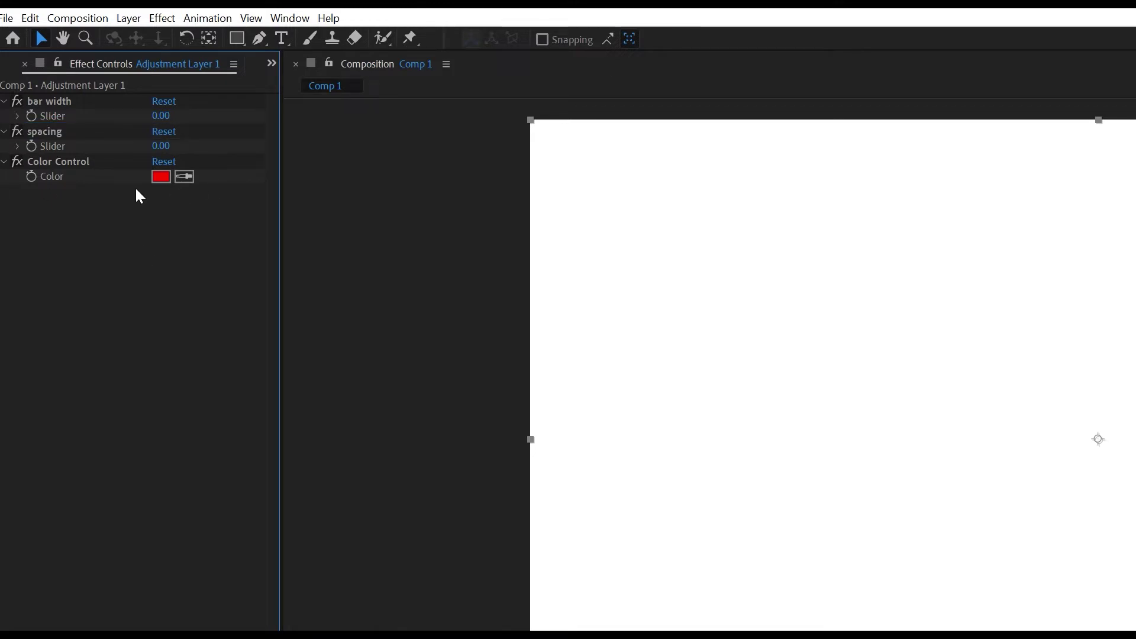
pyautogui.click(57, 63)
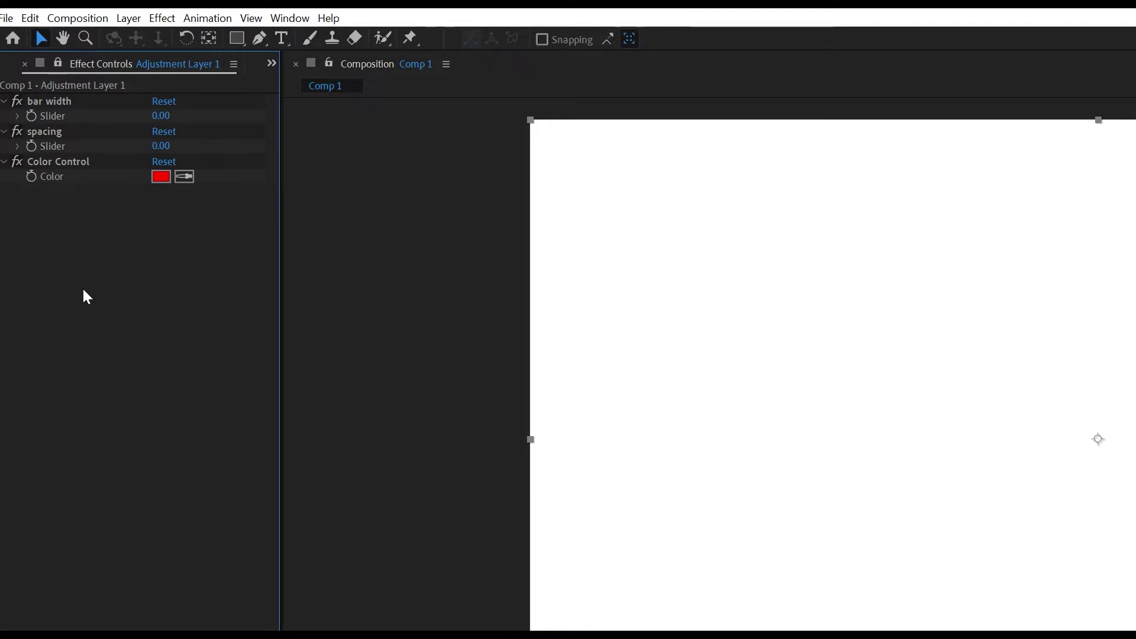
# Step: Create a new 1920×1080, 30 fps composition named 'bars'
pyautogui.click(8, 65)
pyautogui.rightClick(80, 349)
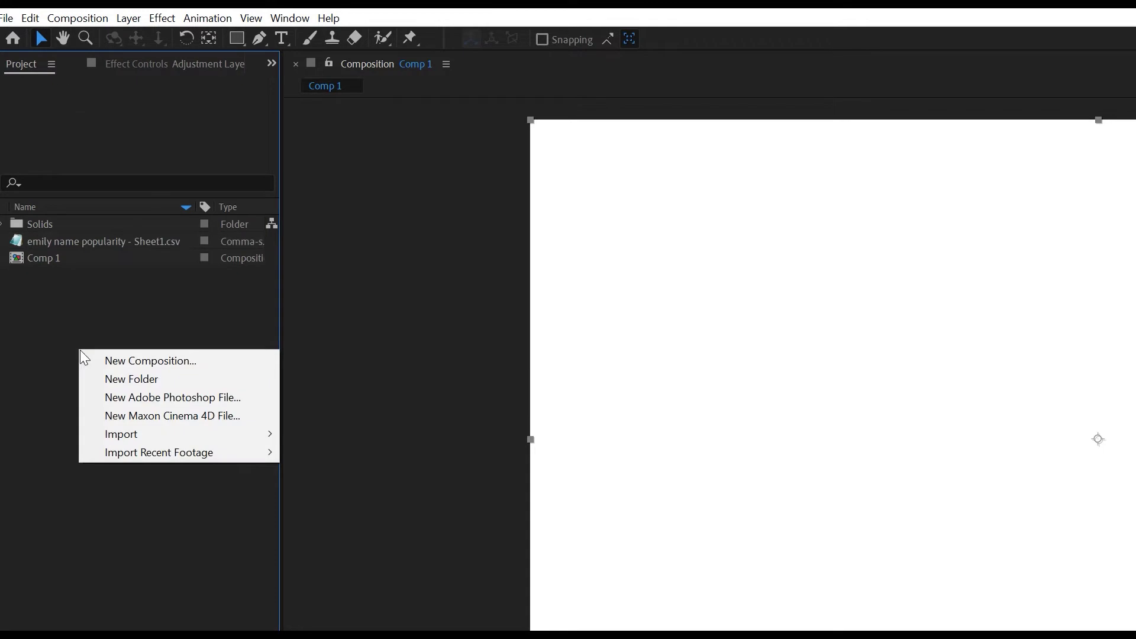
pyautogui.click(129, 360)
pyautogui.write('bars')
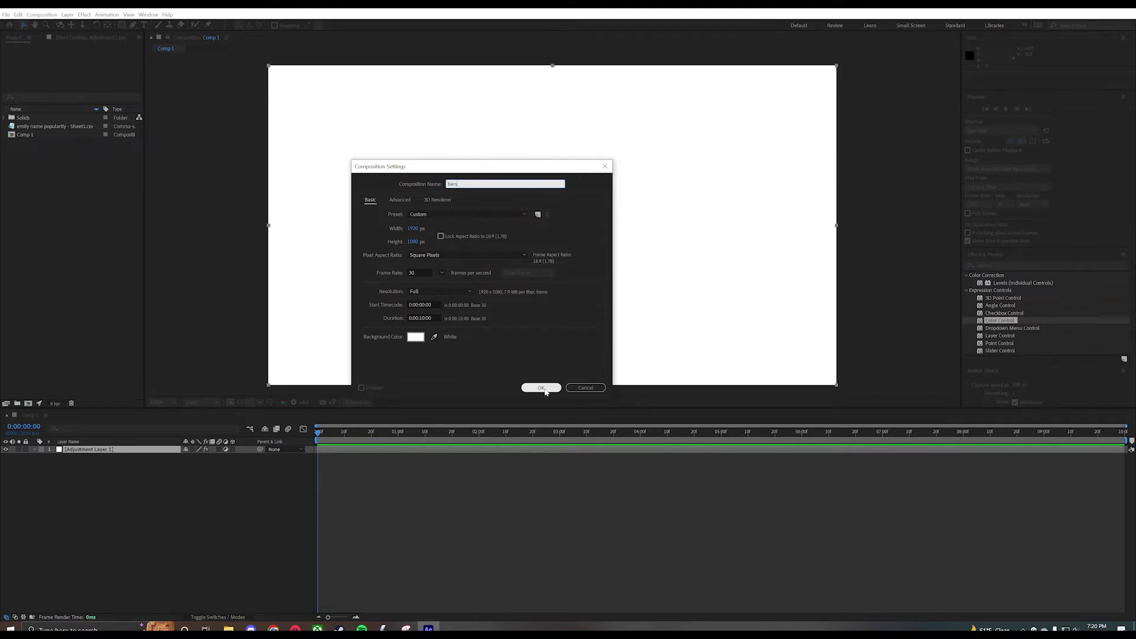
pyautogui.click(541, 388)
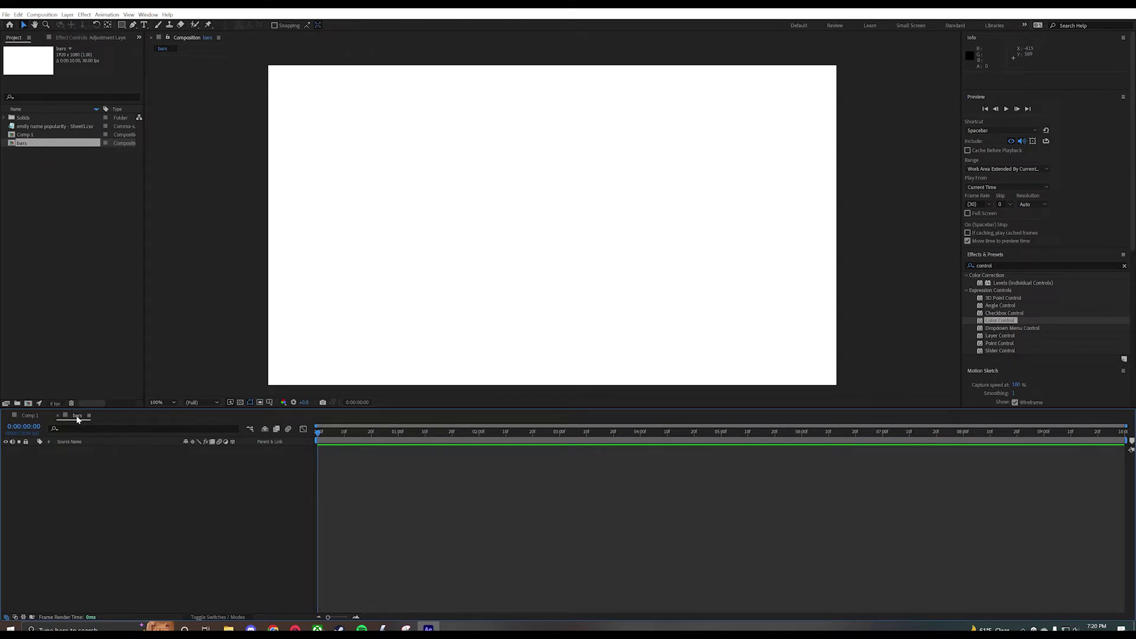
# Step: Pick the Rectangle tool and set its fill colour to yellow-green
pyautogui.click(121, 25)
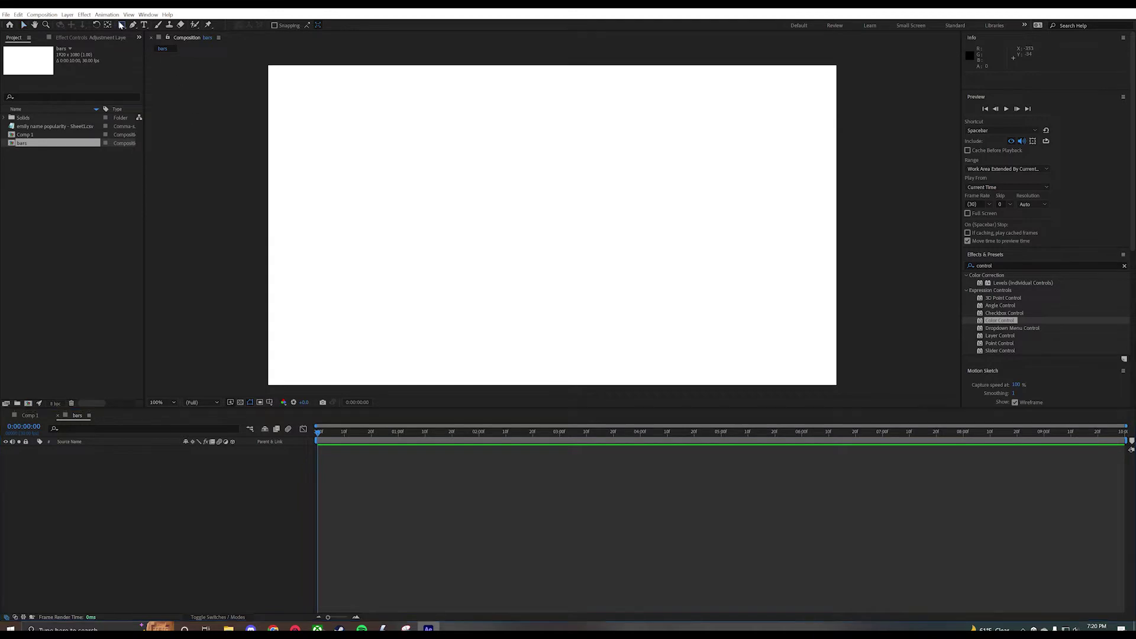
pyautogui.click(279, 25)
pyautogui.click(544, 251)
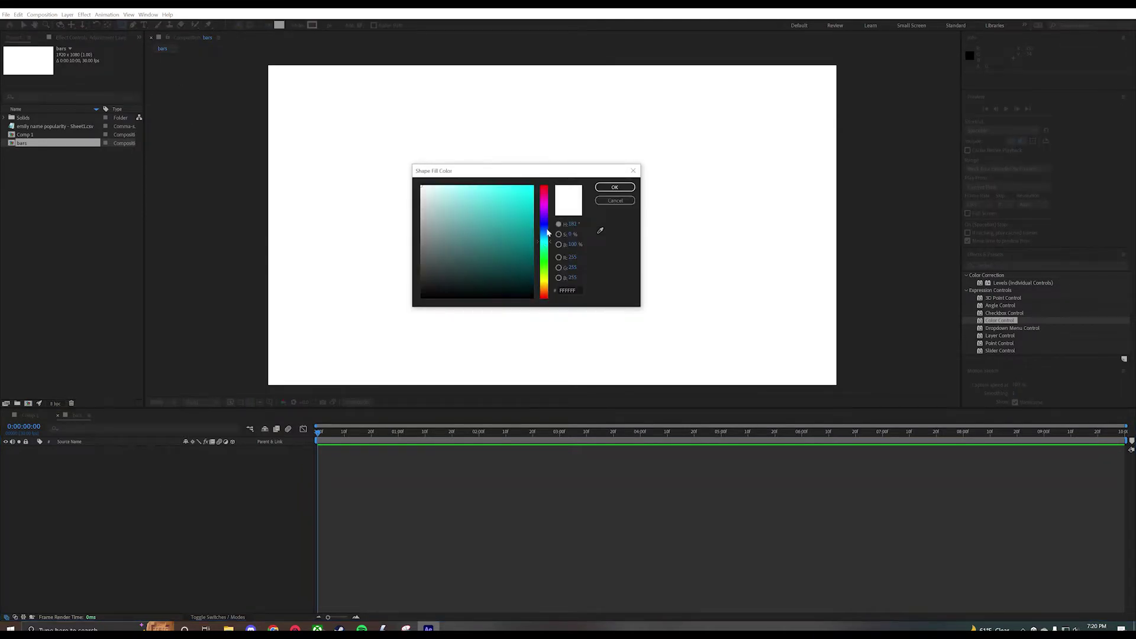
pyautogui.click(613, 188)
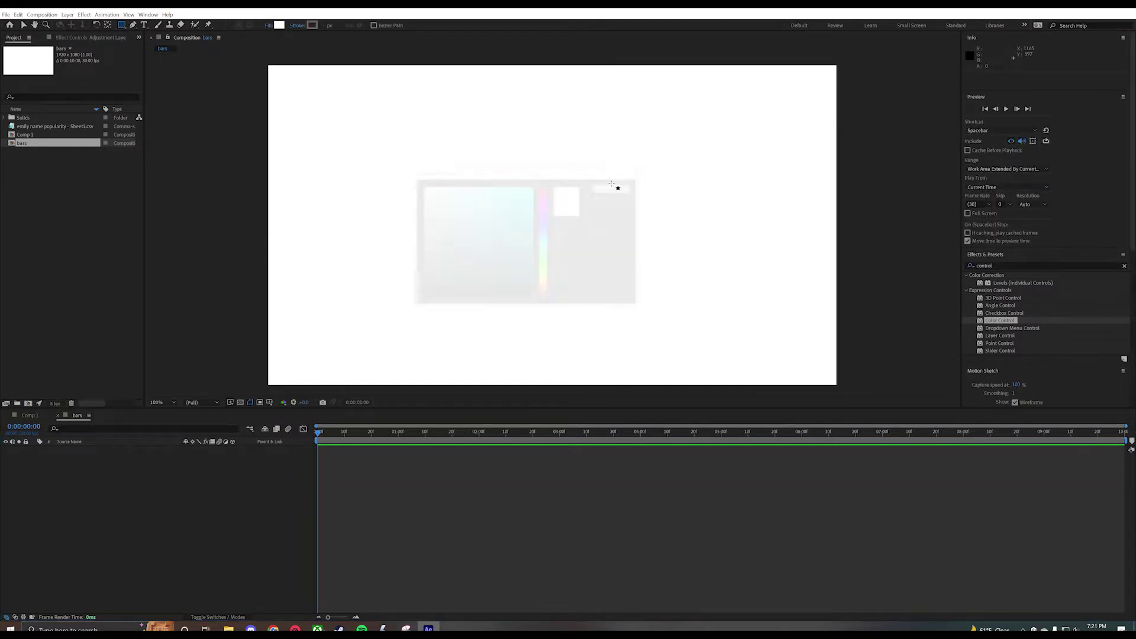
pyautogui.click(278, 25)
pyautogui.click(519, 190)
pyautogui.click(544, 274)
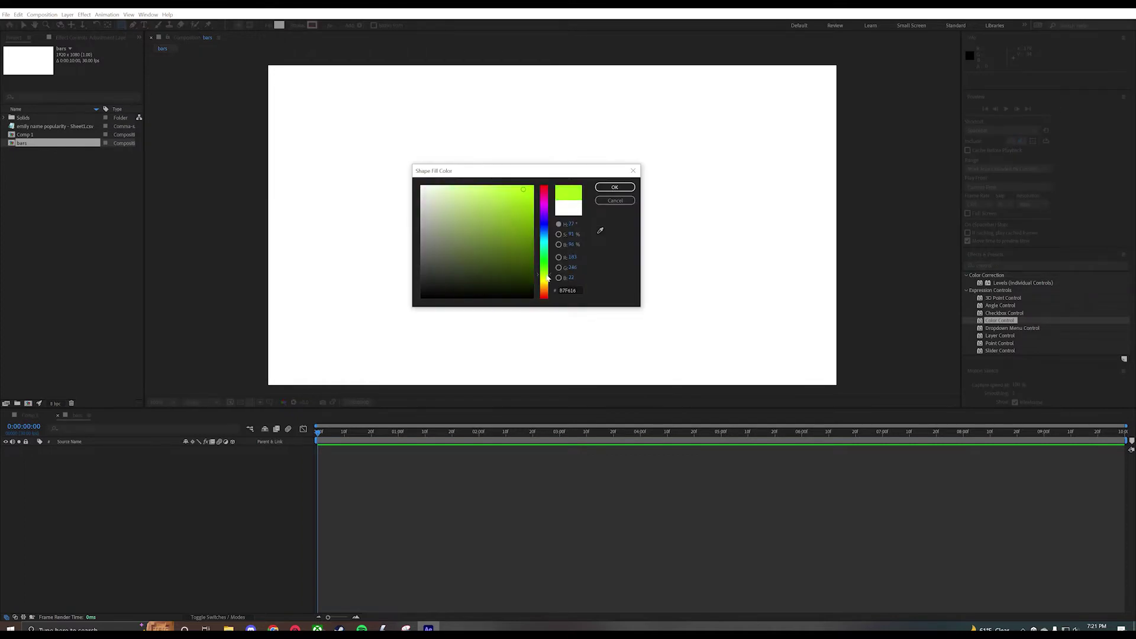
pyautogui.click(520, 218)
pyautogui.click(608, 189)
# Step: Draw a tall rectangle and centre it horizontally and vertically with the Align panel
pyautogui.moveTo(528, 132); pyautogui.dragTo(570, 306)
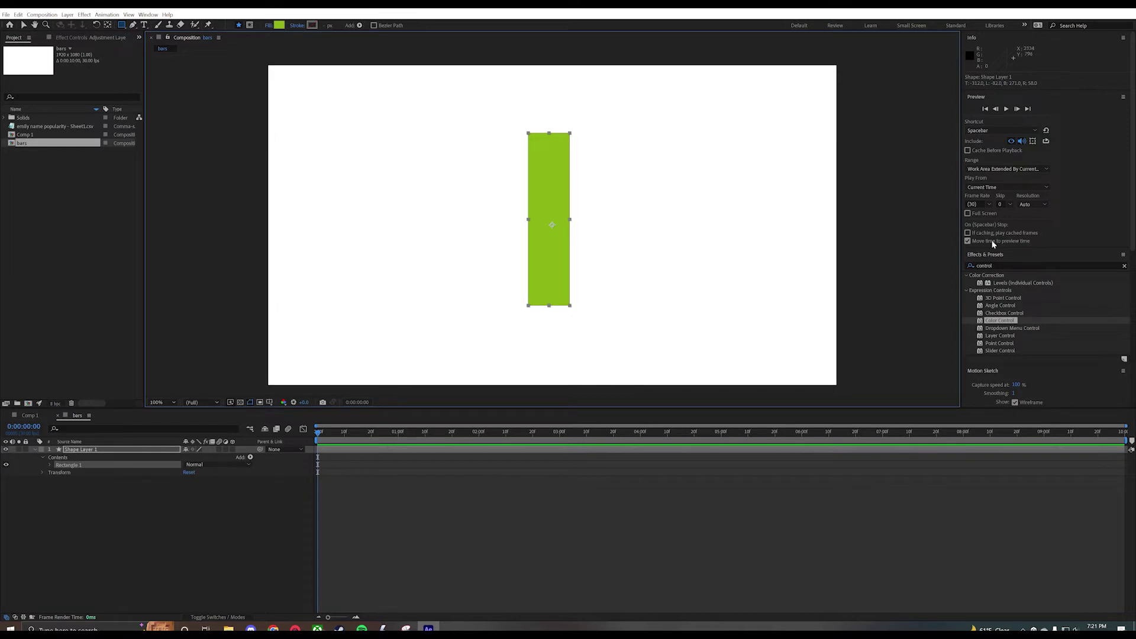
pyautogui.click(148, 15)
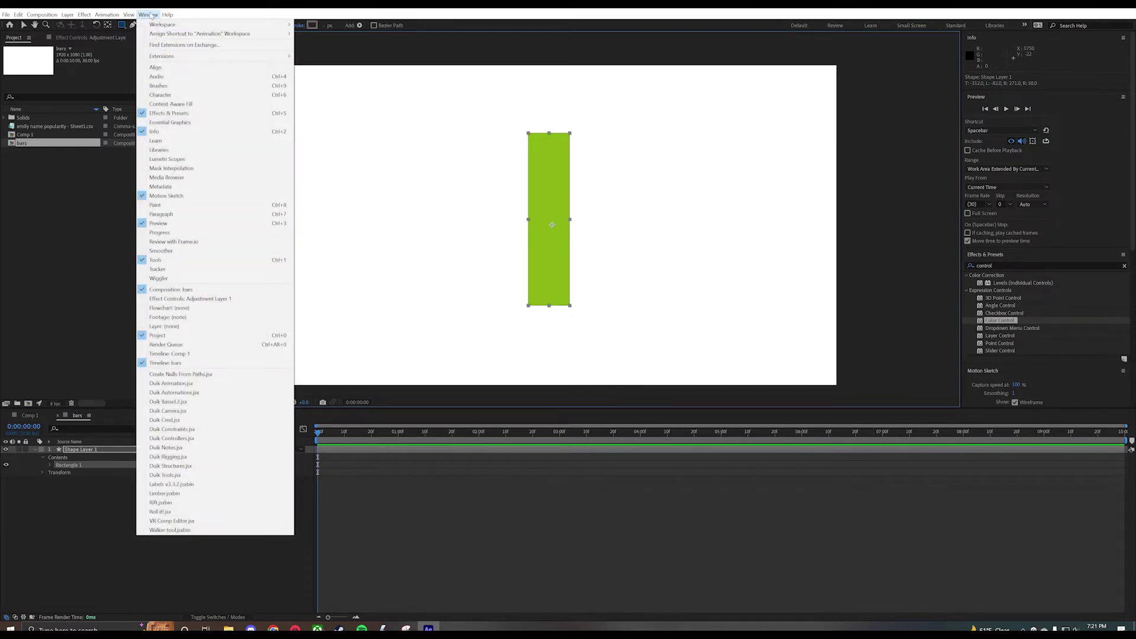
pyautogui.click(175, 73)
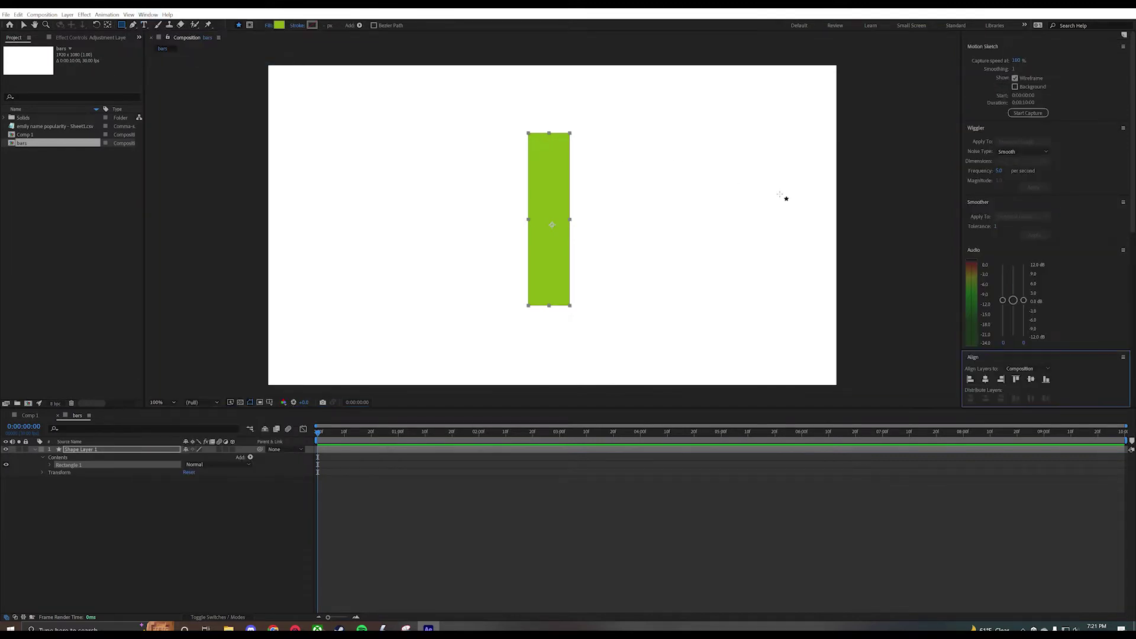
pyautogui.click(986, 380)
pyautogui.click(1031, 379)
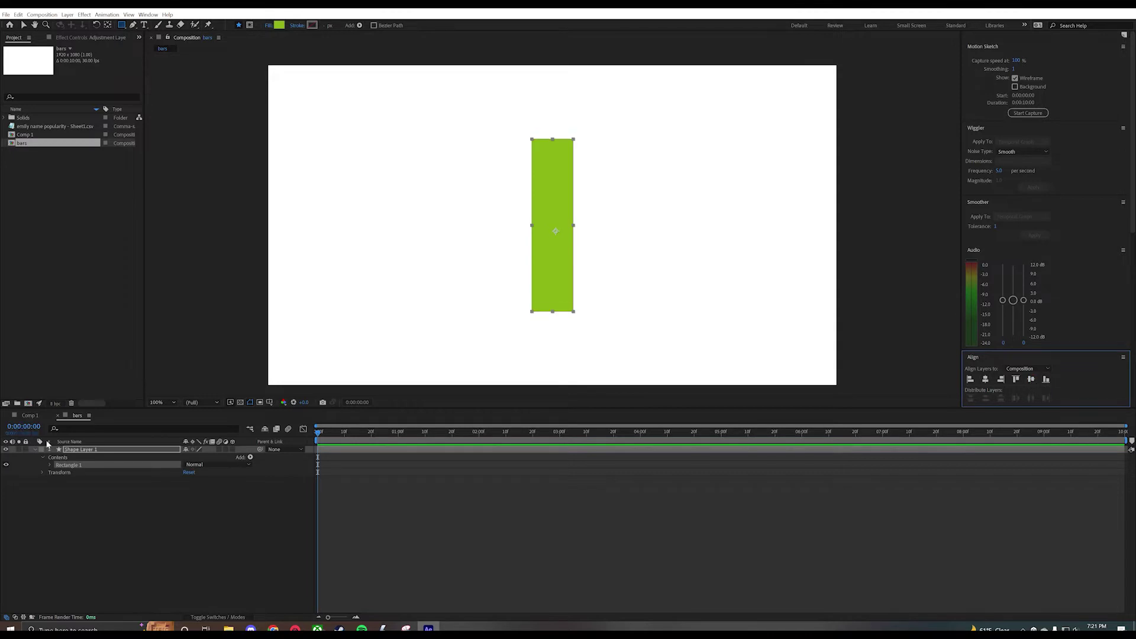
# Step: Return to the Selection tool, reselect Shape Layer 1 and expand its rectangle contents
pyautogui.click(79, 450)
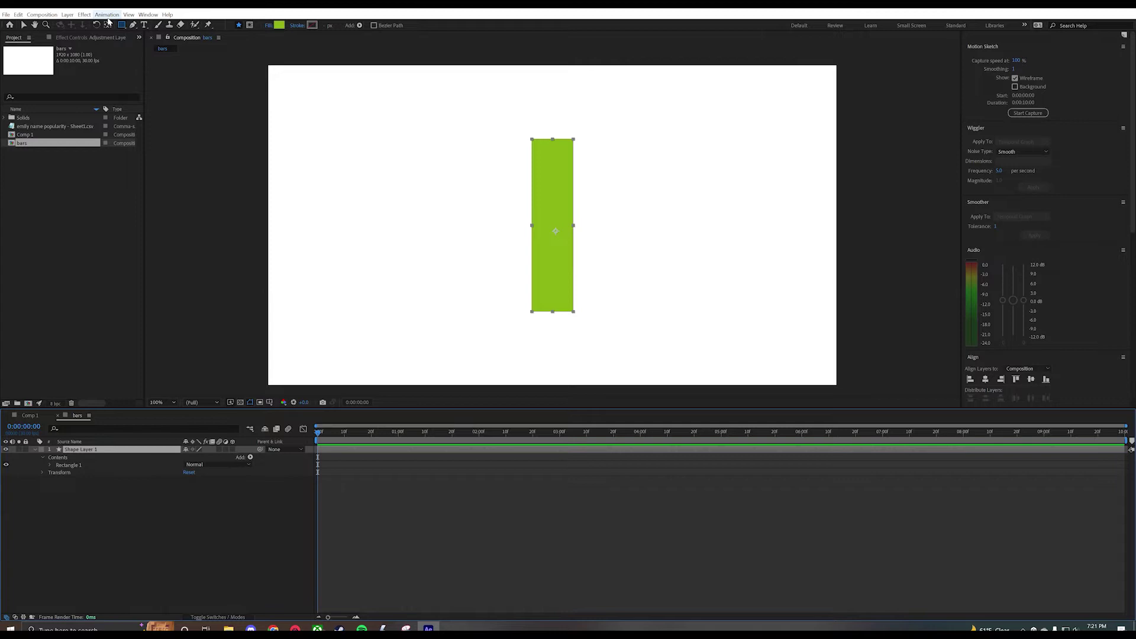
pyautogui.click(108, 24)
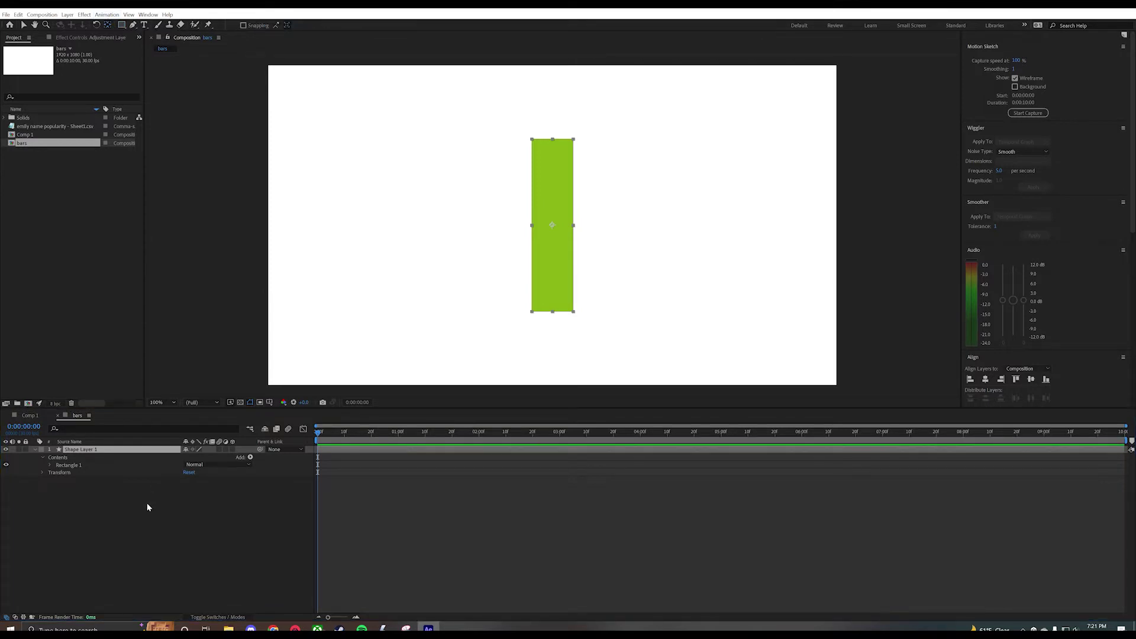
pyautogui.click(121, 543)
pyautogui.press('v')
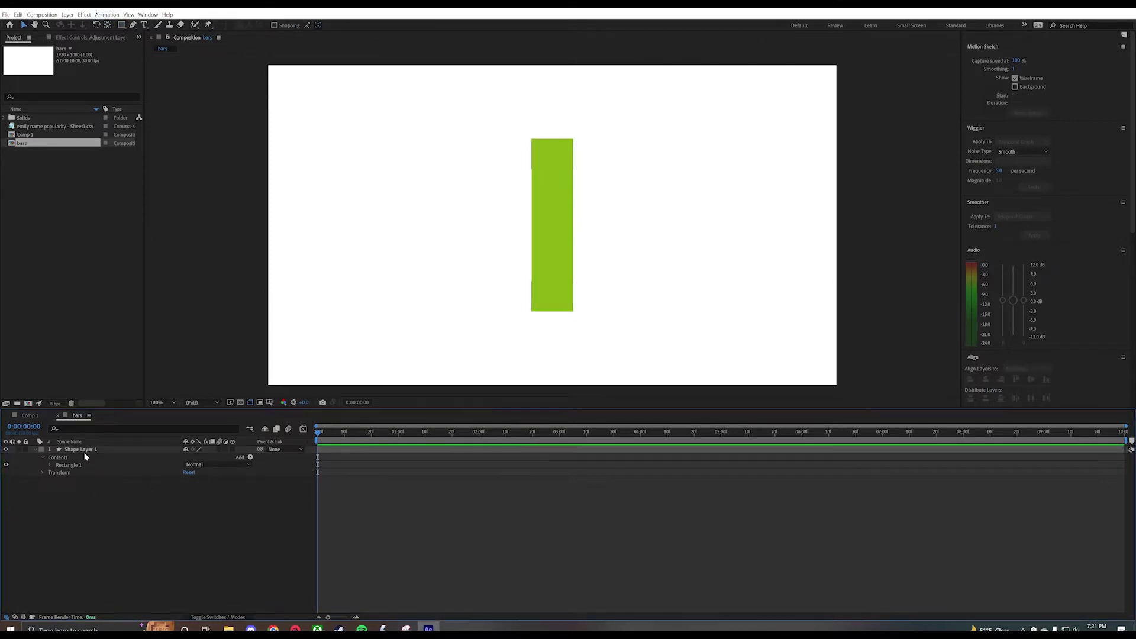
pyautogui.click(86, 456)
pyautogui.click(50, 465)
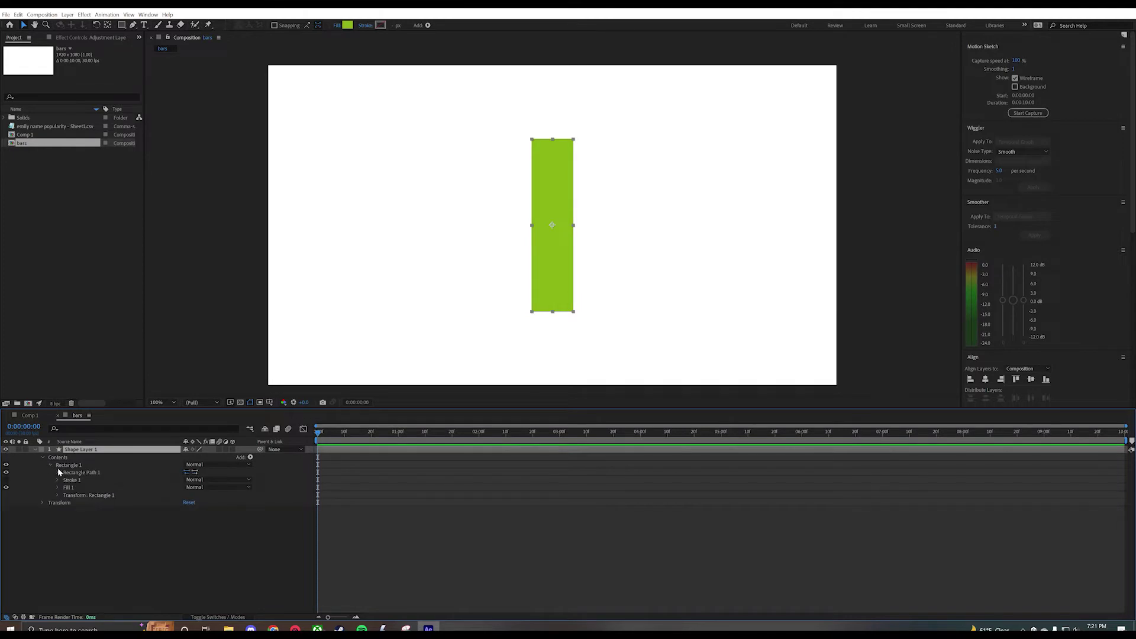
# Step: Set the Rectangle Path Size width to 77 (height 512) and show the adjustment layer's effect controls
pyautogui.click(58, 472)
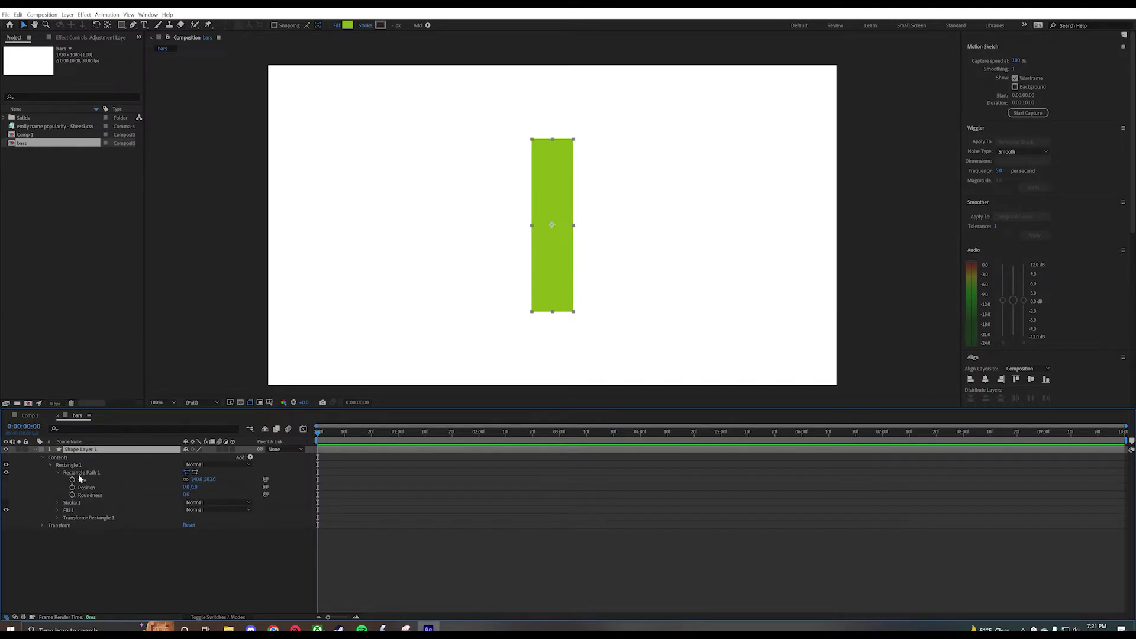
pyautogui.click(80, 479)
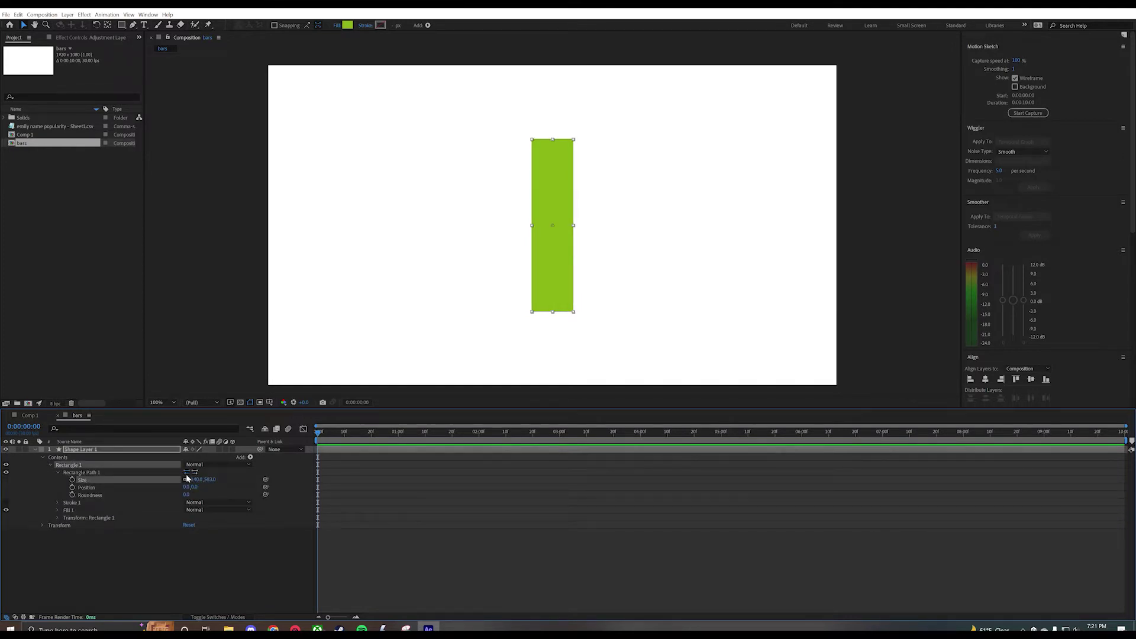
pyautogui.moveTo(187, 478); pyautogui.dragTo(198, 499)
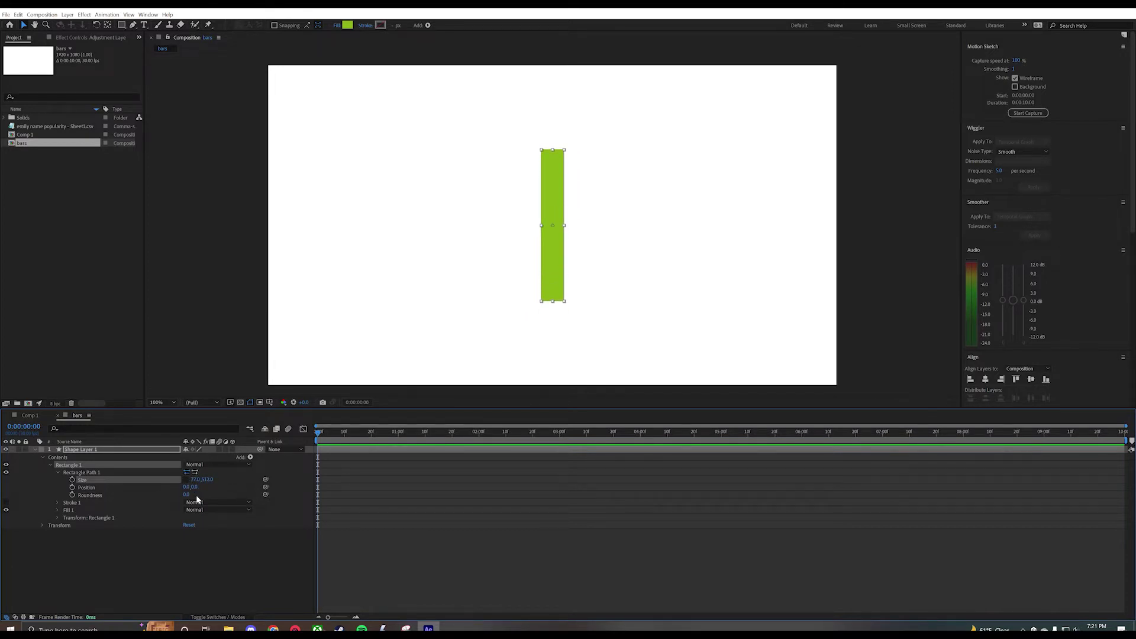
pyautogui.click(195, 480)
pyautogui.click(89, 38)
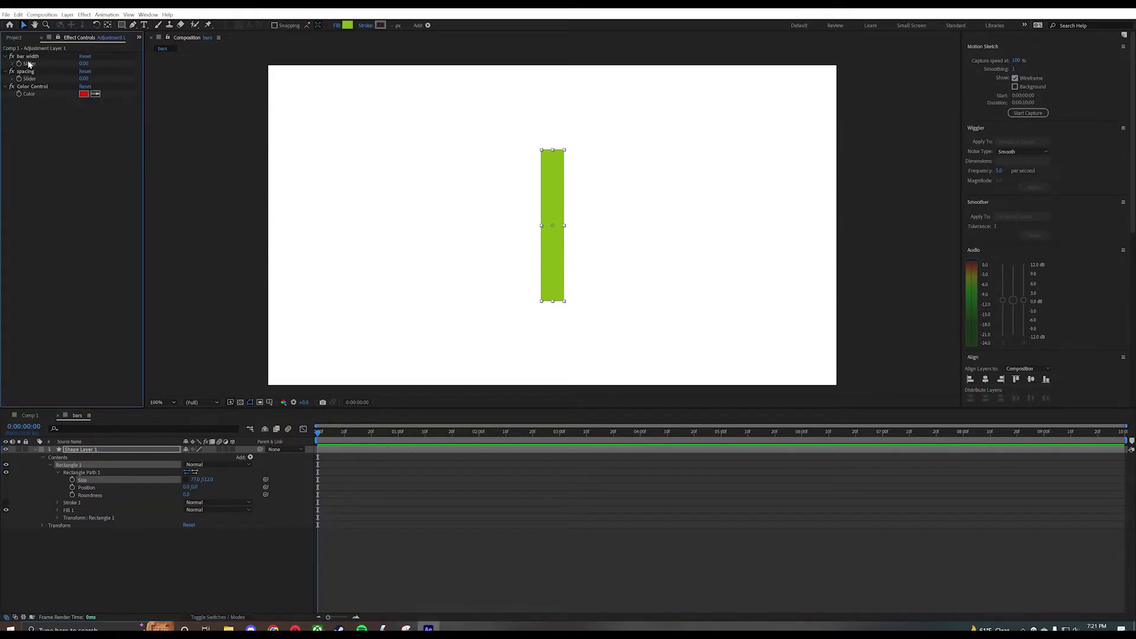
pyautogui.click(210, 479)
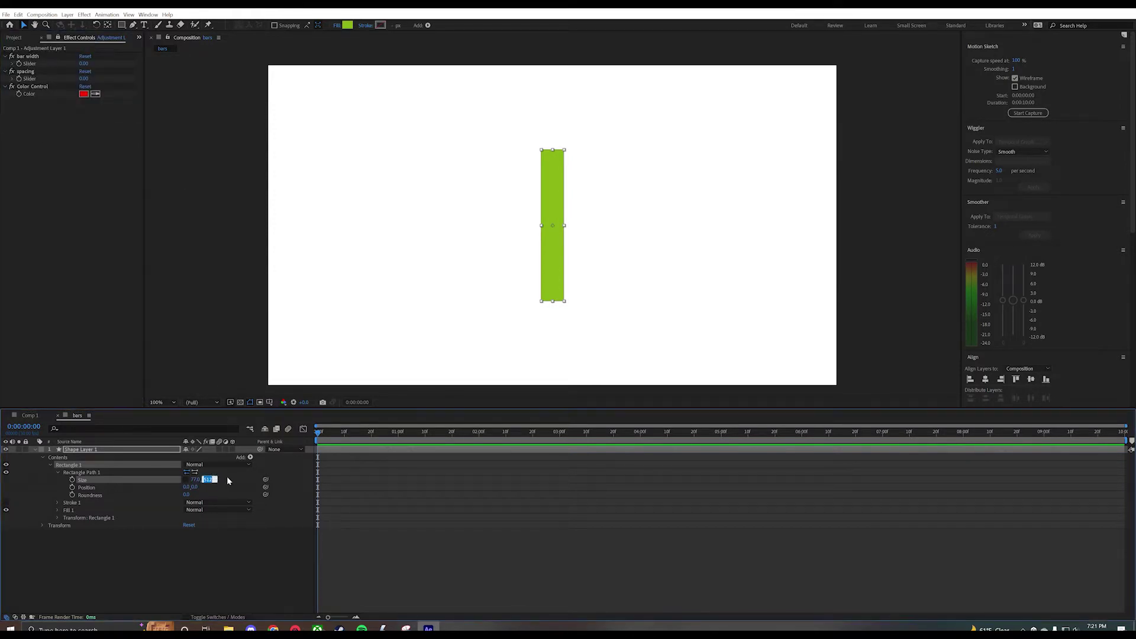
pyautogui.click(230, 480)
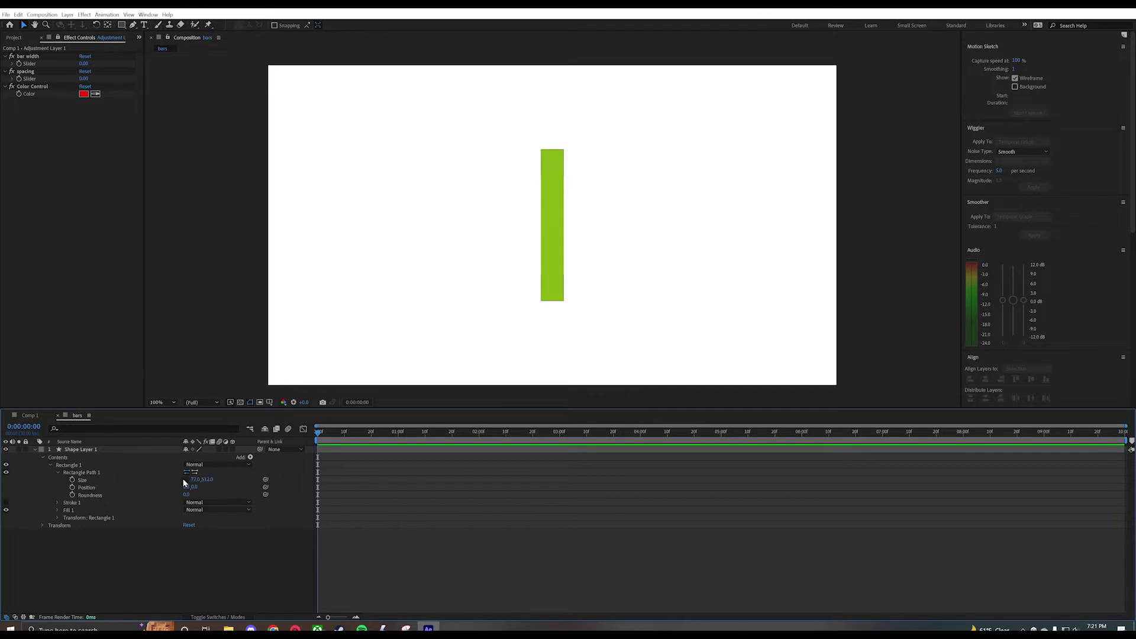
# Step: Add a Size expression: x pick-whipped to the bar width slider, y = 100; [x,y]
pyautogui.keyDown('alt'); pyautogui.click(73, 480); pyautogui.keyUp('alt')
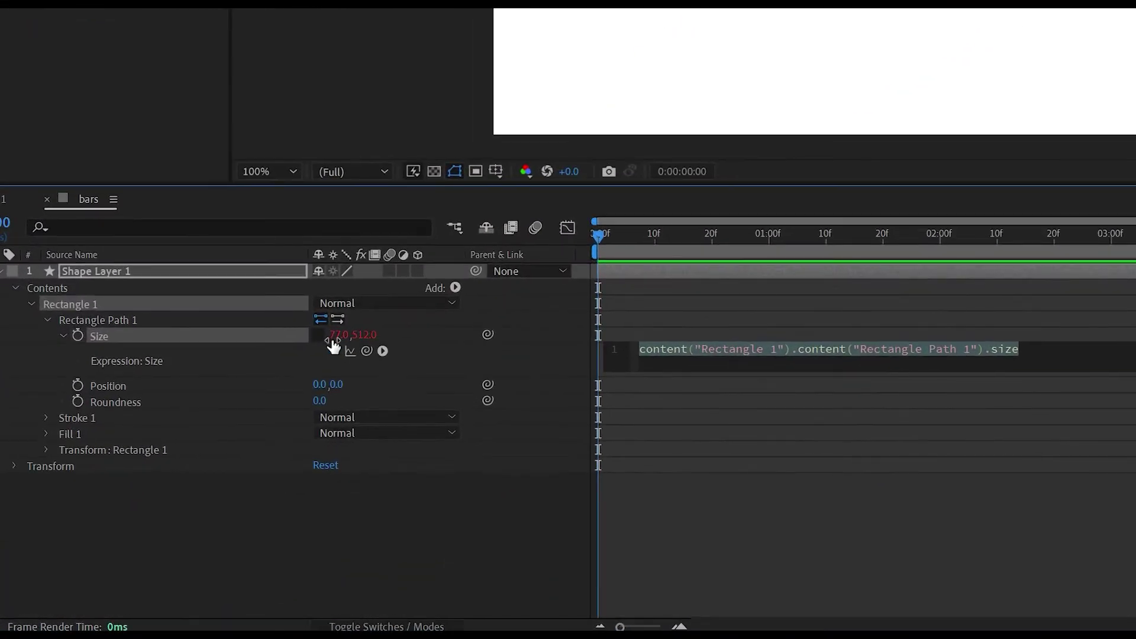
pyautogui.write('[x,y')
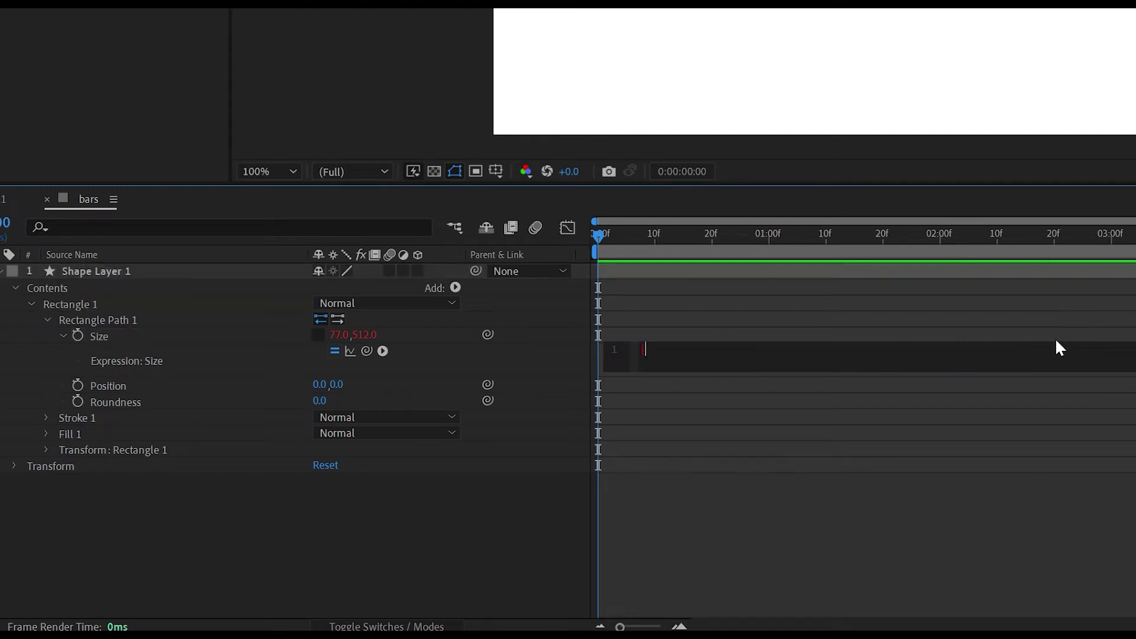
pyautogui.write(']')
pyautogui.press('Left')
pyautogui.press('Left')
pyautogui.press('Left')
pyautogui.press('Left')
pyautogui.press('Left')
pyautogui.press('Return')
pyautogui.press('Up')
pyautogui.write('x =')
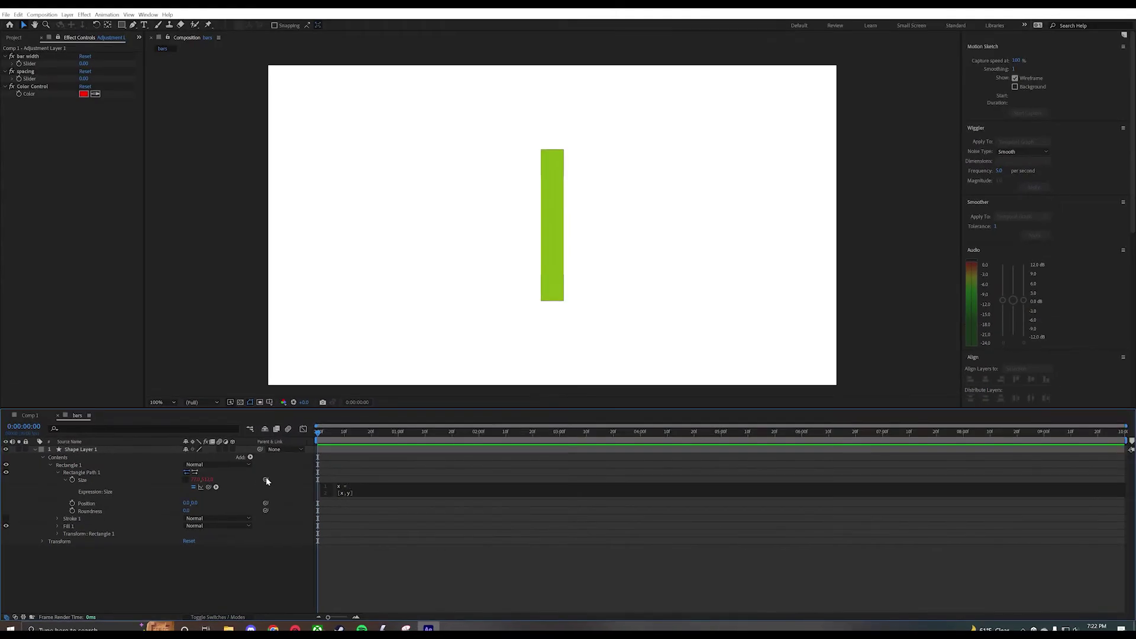
pyautogui.moveTo(265, 480); pyautogui.dragTo(36, 63)
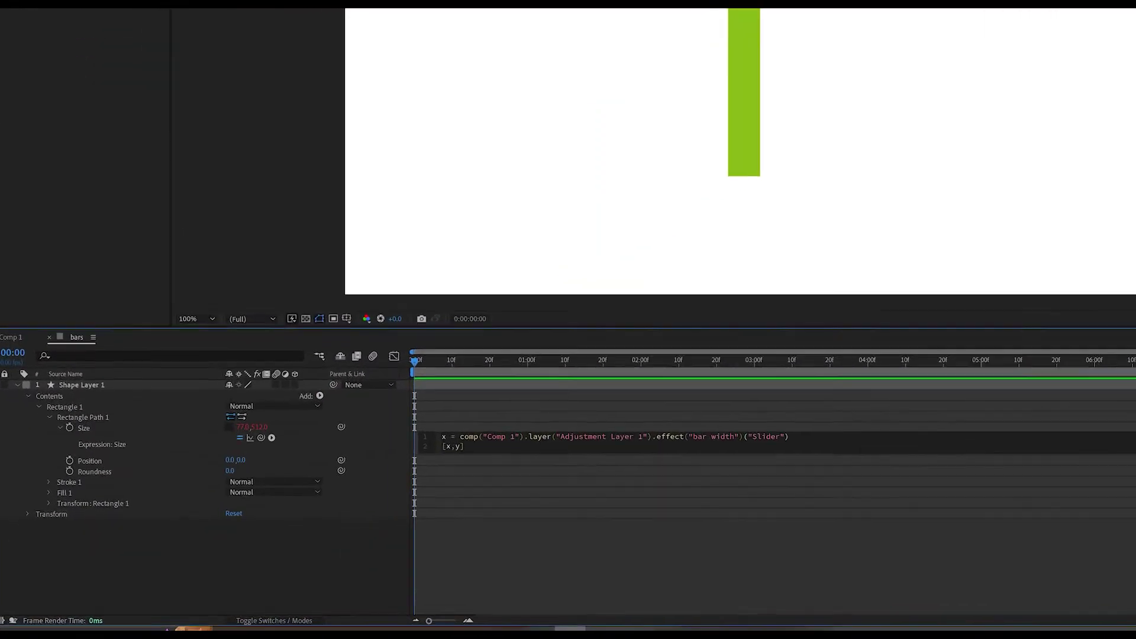
pyautogui.write(';')
pyautogui.press('Return')
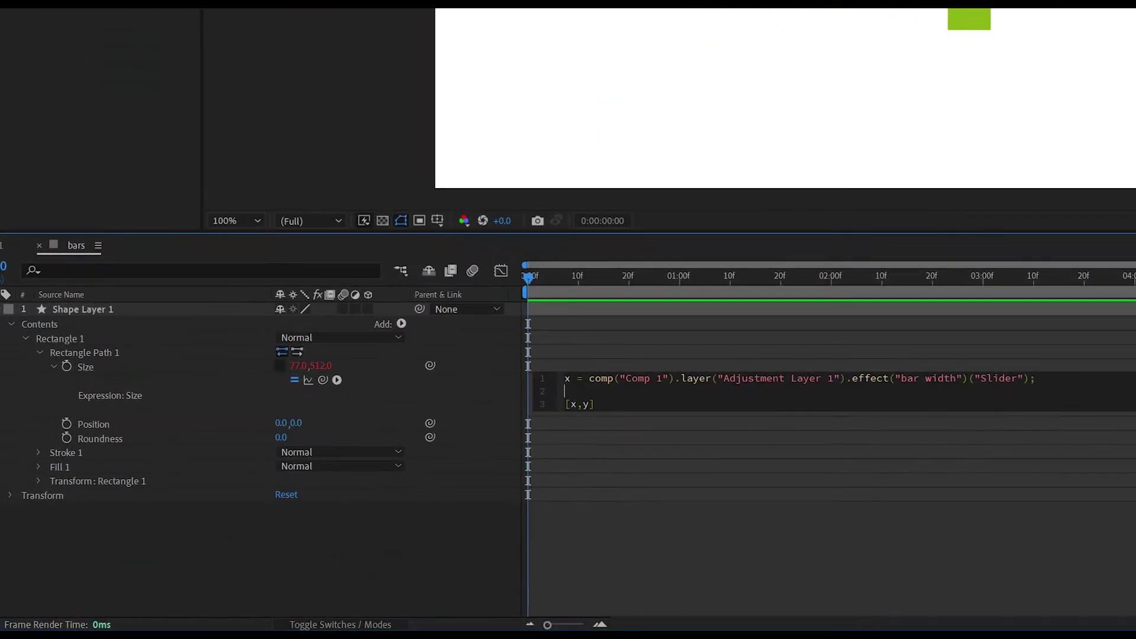
pyautogui.write('y')
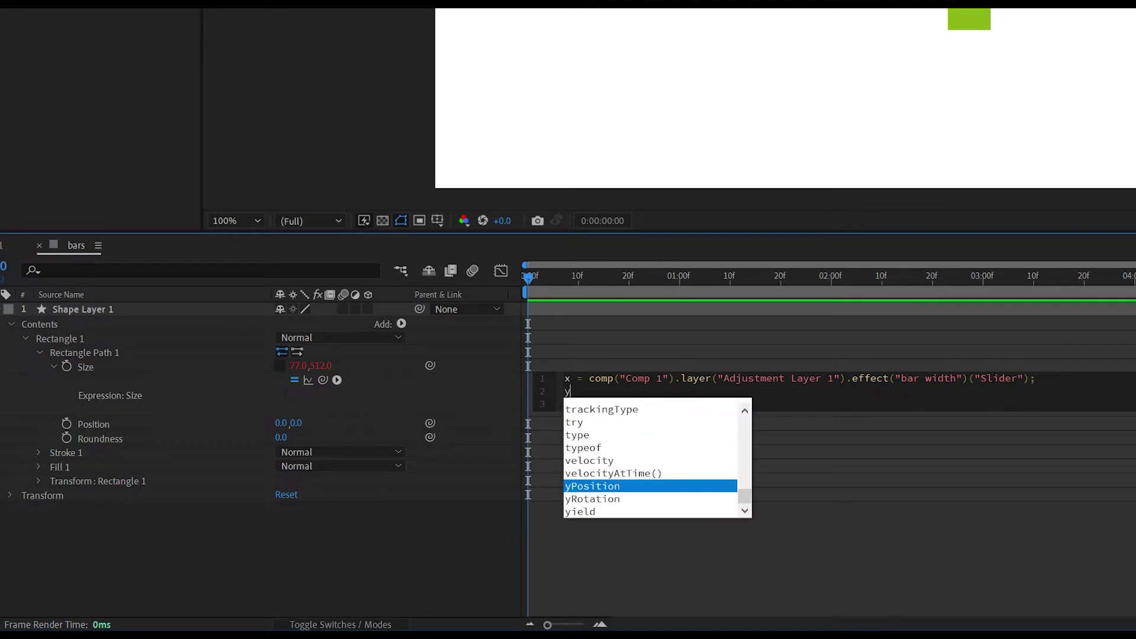
pyautogui.write(' = 100;')
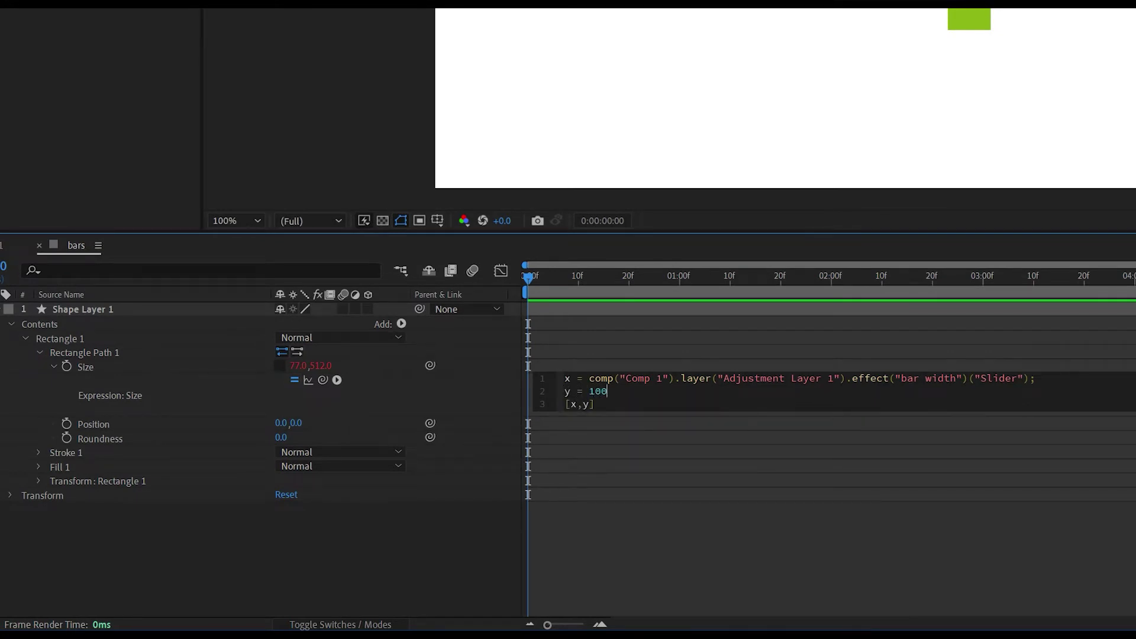
pyautogui.click(449, 426)
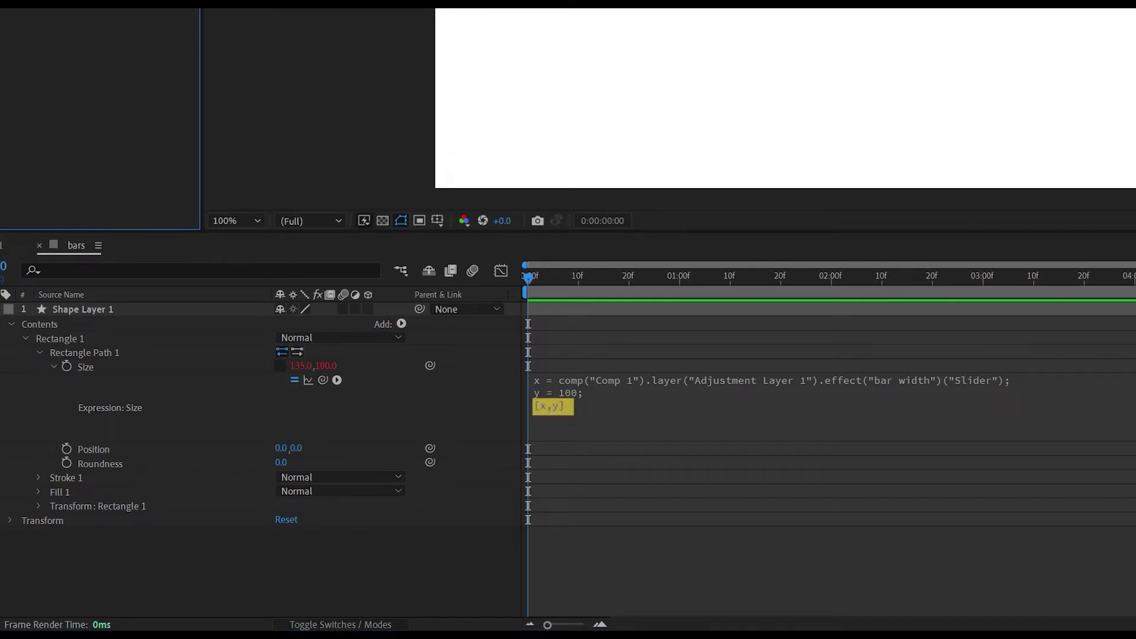
pyautogui.click(613, 393)
pyautogui.click(585, 376)
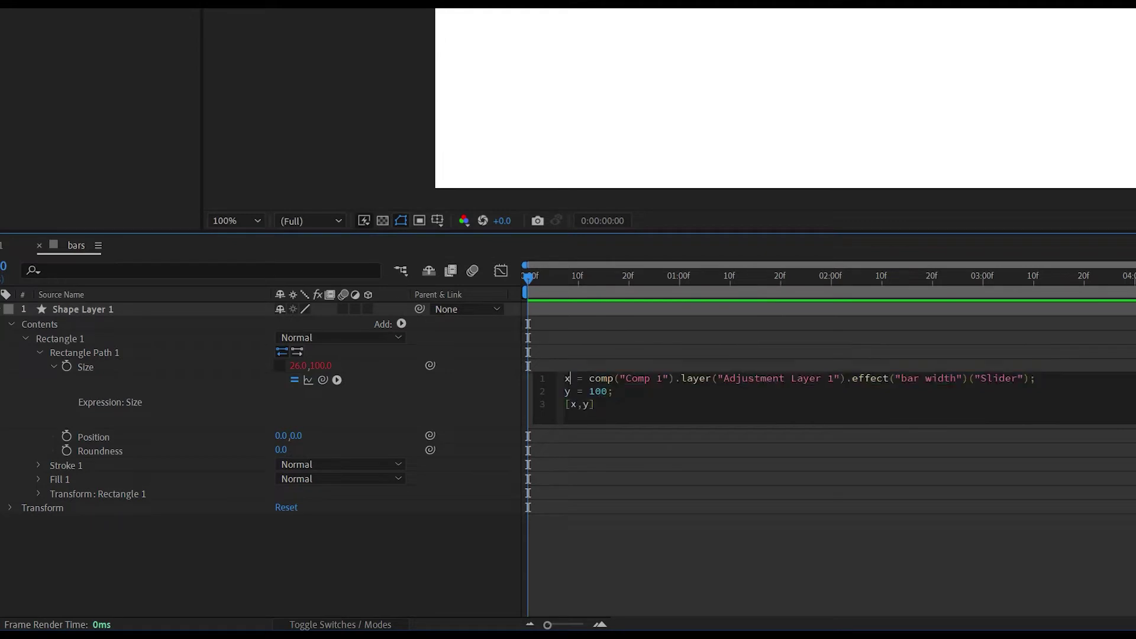
pyautogui.press('BackSpace')
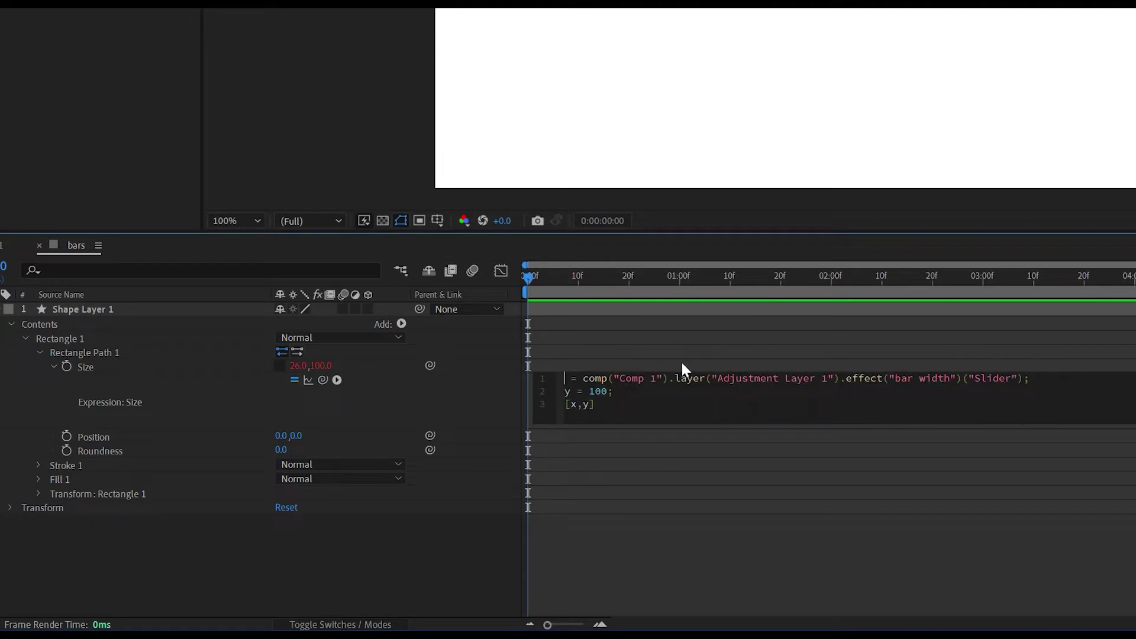
pyautogui.write('cats')
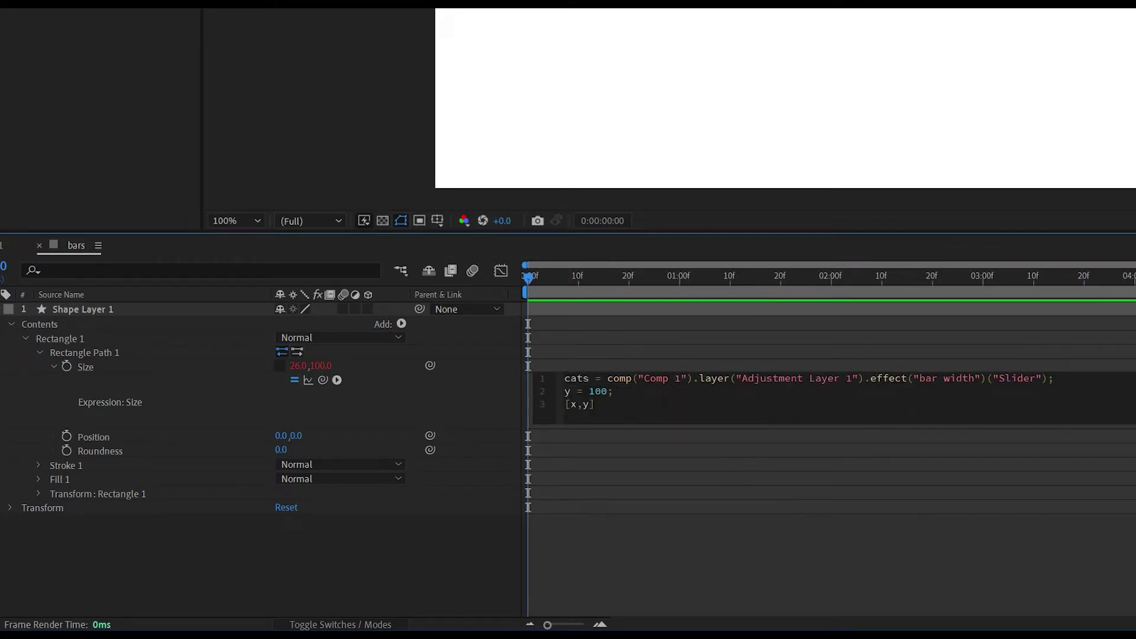
pyautogui.click(569, 391)
pyautogui.press('BackSpace')
pyautogui.write('dogs')
pyautogui.click(575, 404)
pyautogui.press('BackSpace')
pyautogui.write('cats')
pyautogui.press('BackSpace')
pyautogui.write('dogs')
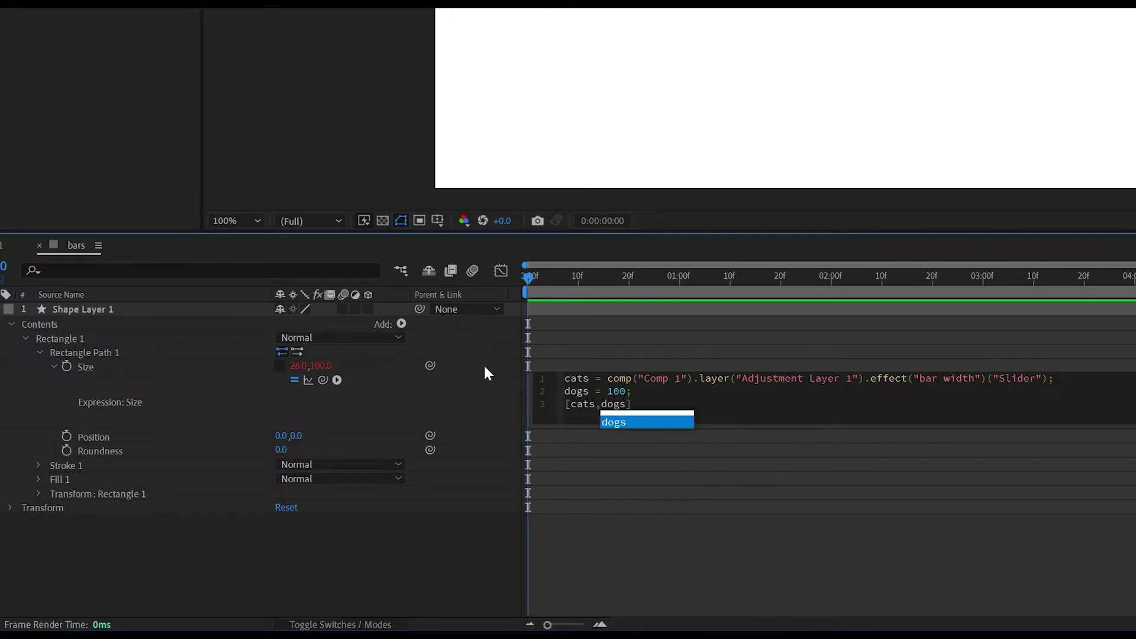
pyautogui.click(463, 420)
pyautogui.click(564, 396)
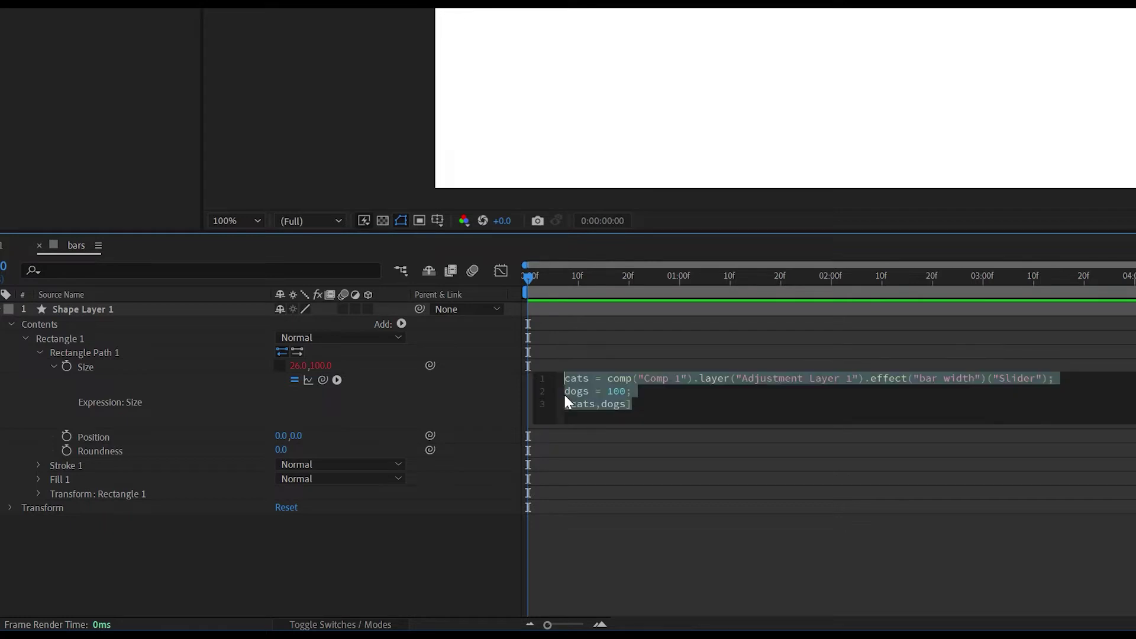
pyautogui.hotkey('ctrl', 'z')
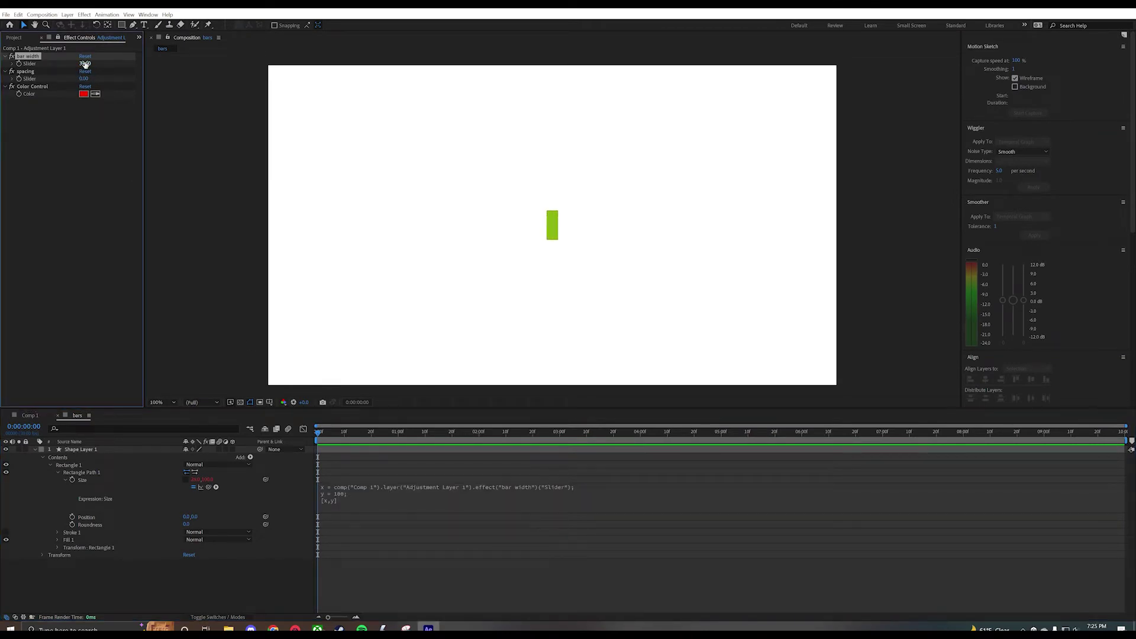
# Step: Set bar width to 14, then link the Size expression's y to 'emily name popularity - Sheet1.csv' instead of 100
pyautogui.moveTo(85, 64); pyautogui.dragTo(81, 65)
pyautogui.click(14, 38)
pyautogui.click(29, 127)
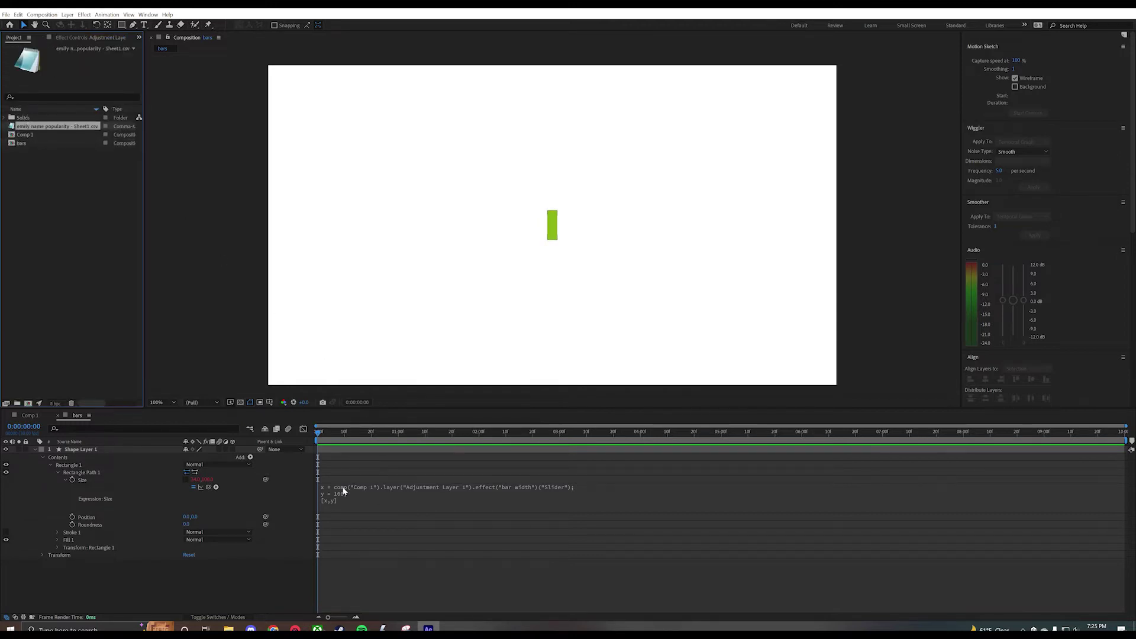
pyautogui.click(350, 496)
pyautogui.click(360, 493)
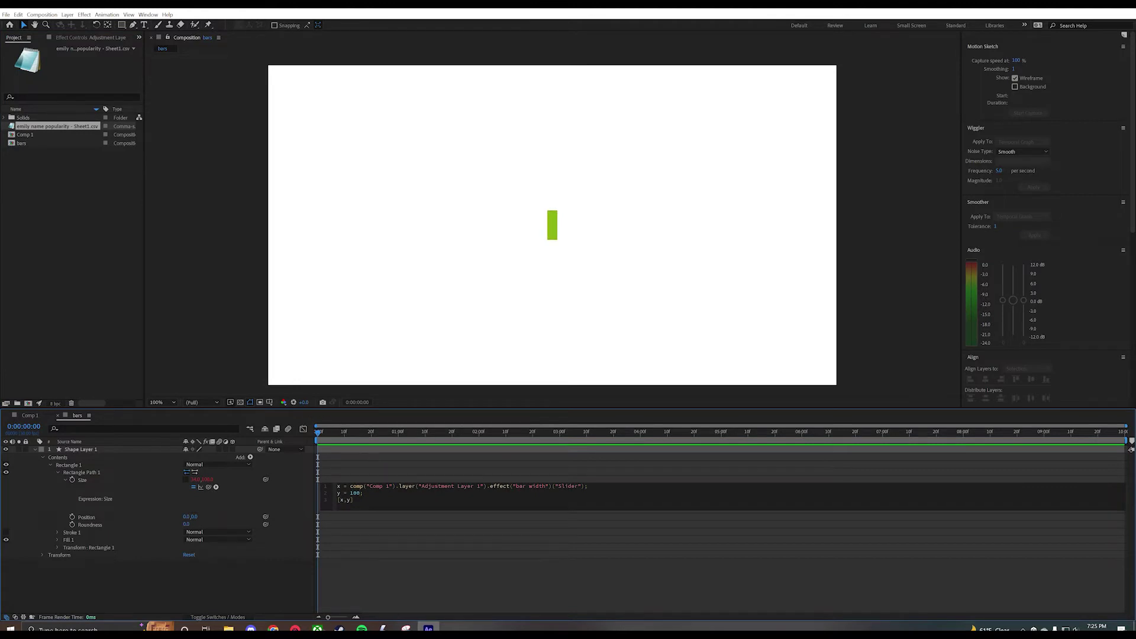
pyautogui.press('BackSpace')
pyautogui.press('BackSpace')
pyautogui.press('BackSpace')
pyautogui.moveTo(265, 480); pyautogui.dragTo(51, 131)
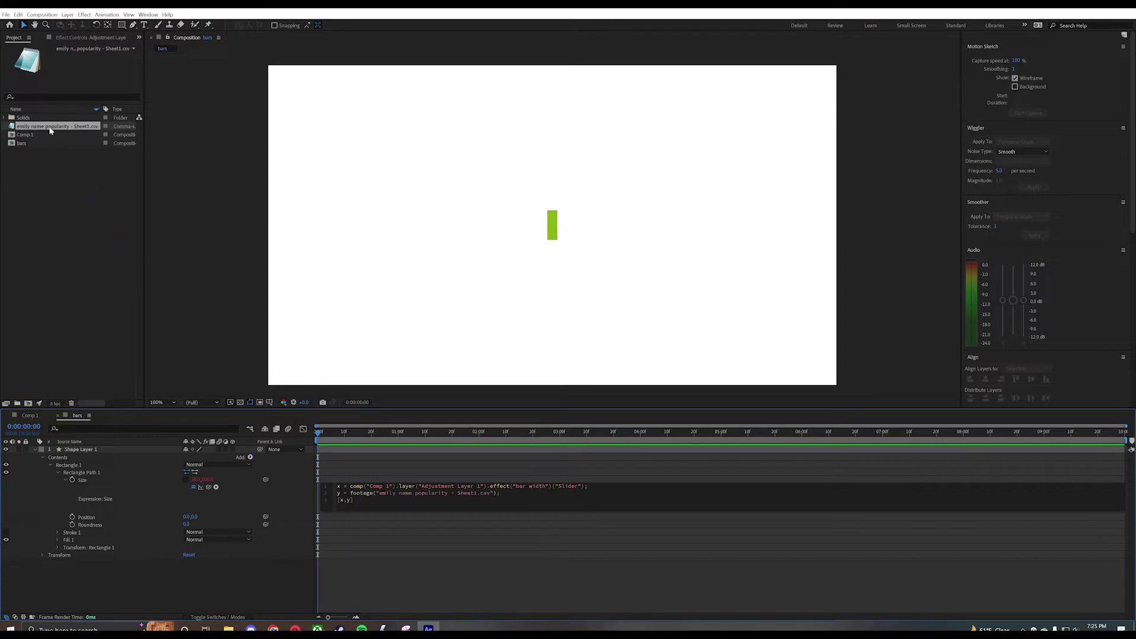
# Step: Append .dataValue([1,0]) to the CSV footage reference in the Size expression to clear the error
pyautogui.click(259, 503)
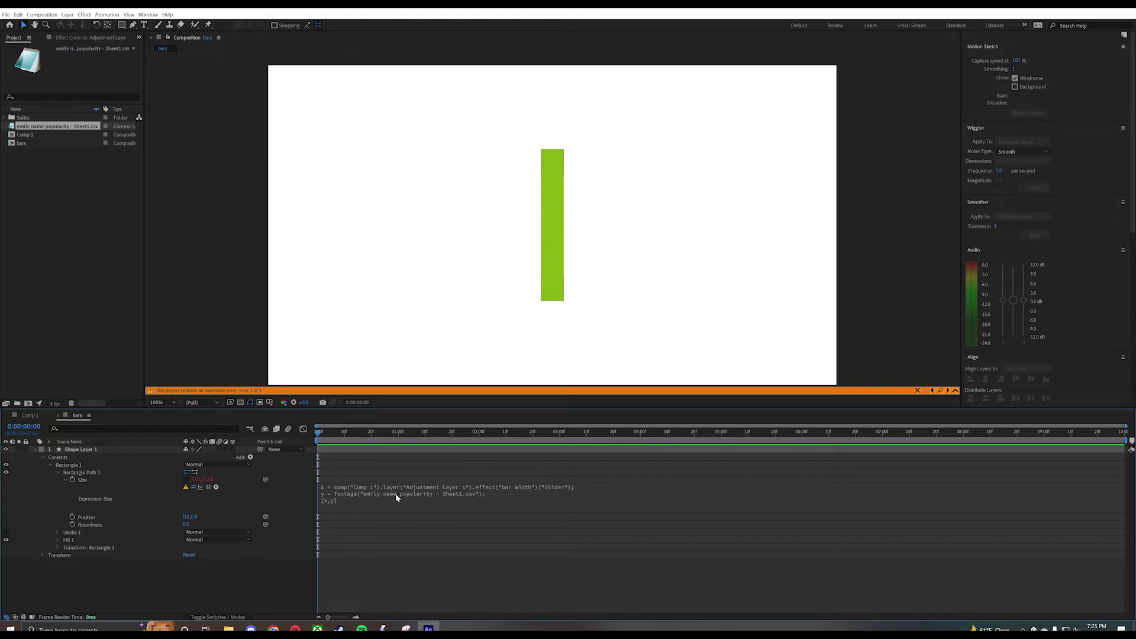
pyautogui.click(481, 494)
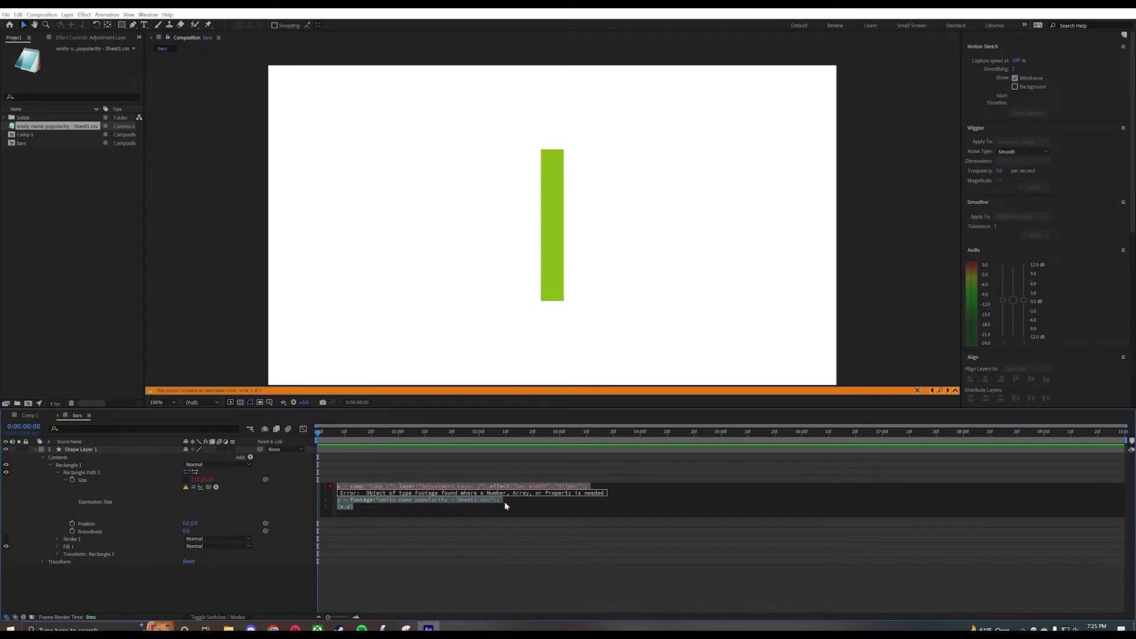
pyautogui.click(497, 502)
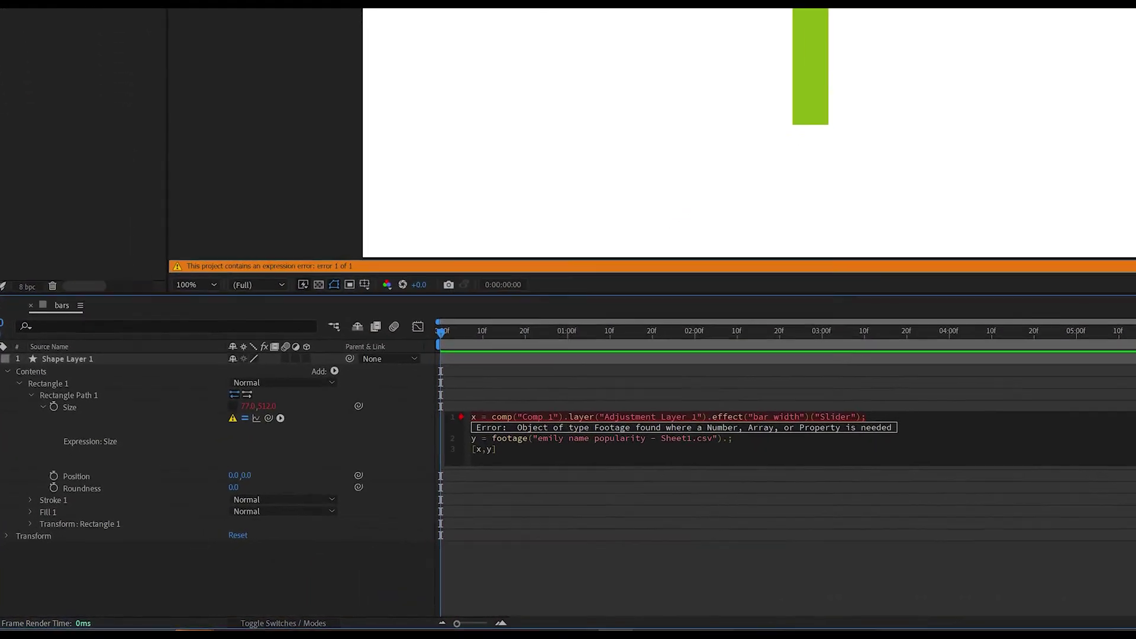
pyautogui.write('.')
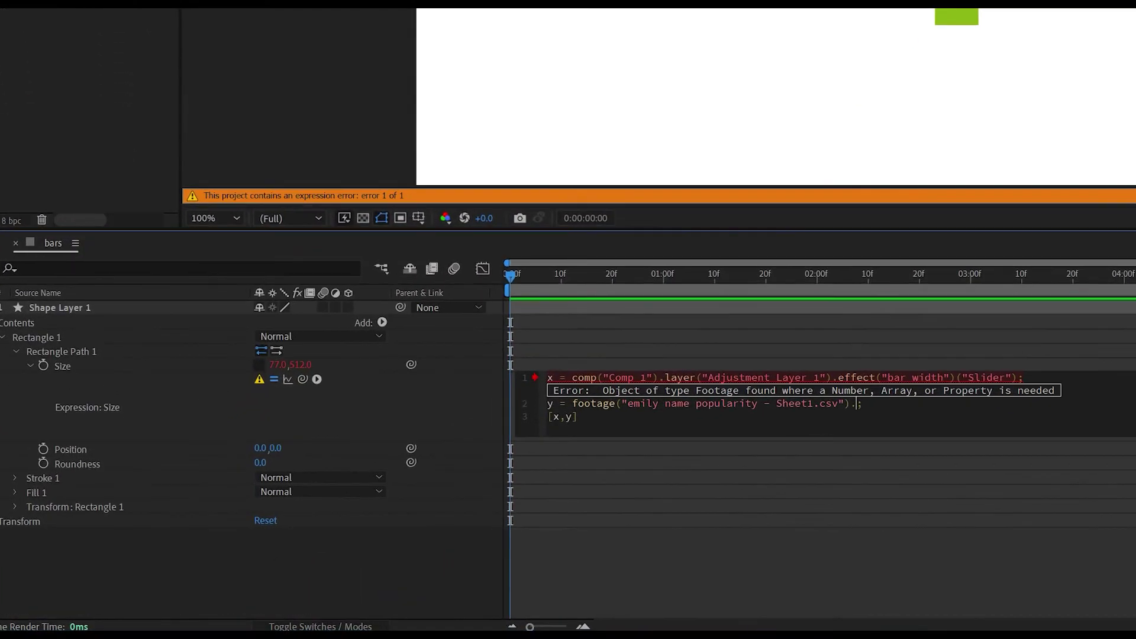
pyautogui.write('dataVal')
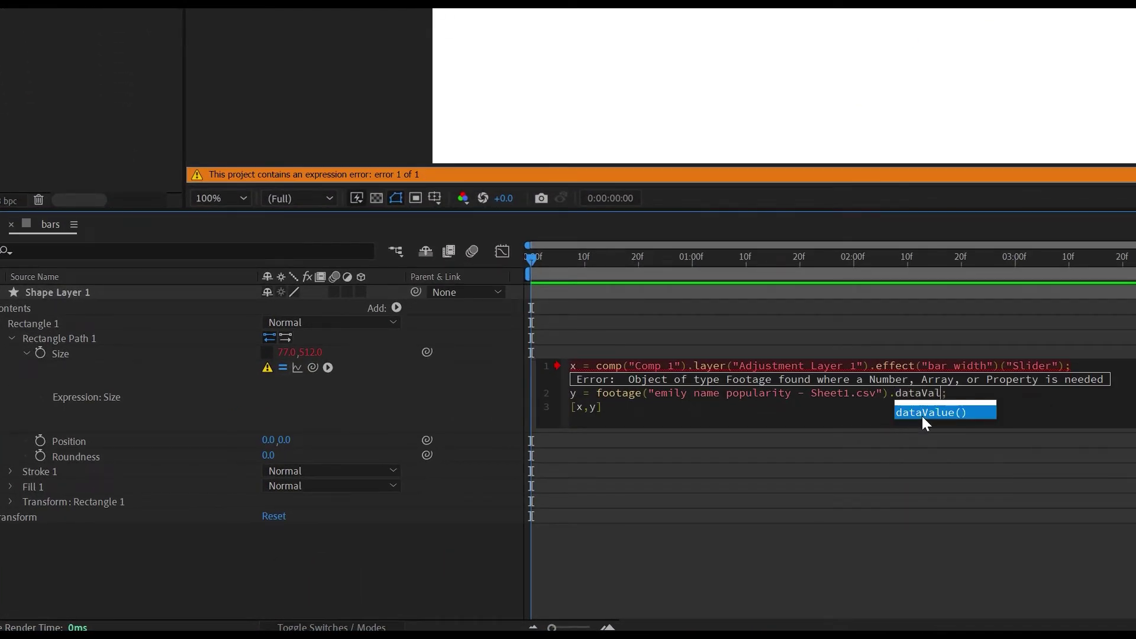
pyautogui.write('ue')
pyautogui.click(923, 412)
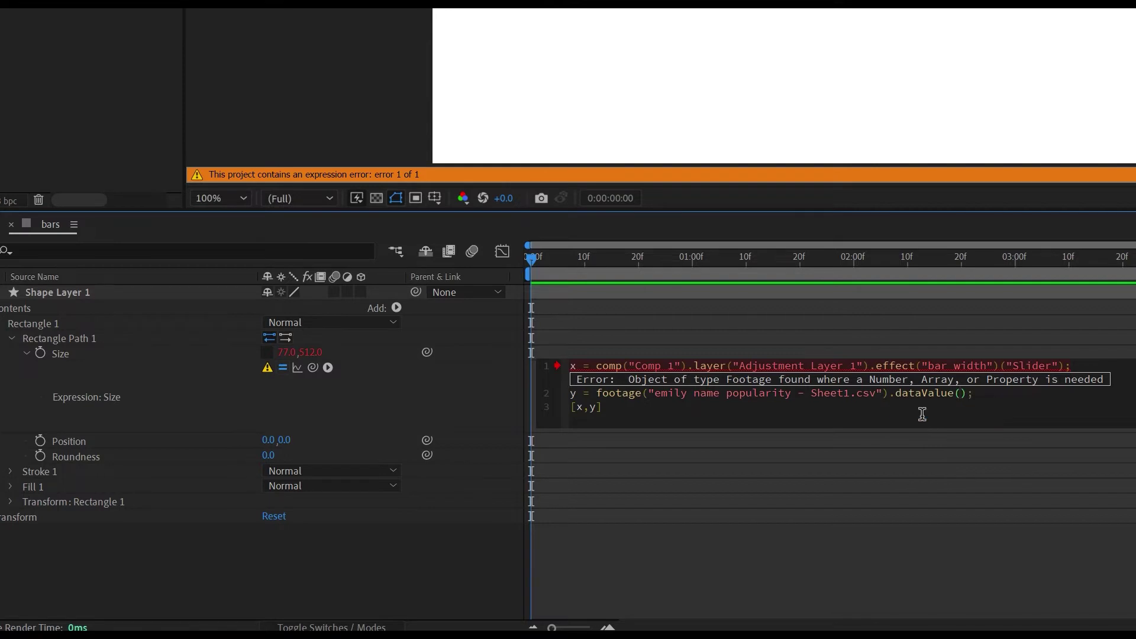
pyautogui.write('[')
pyautogui.write('1,0')
pyautogui.click(408, 380)
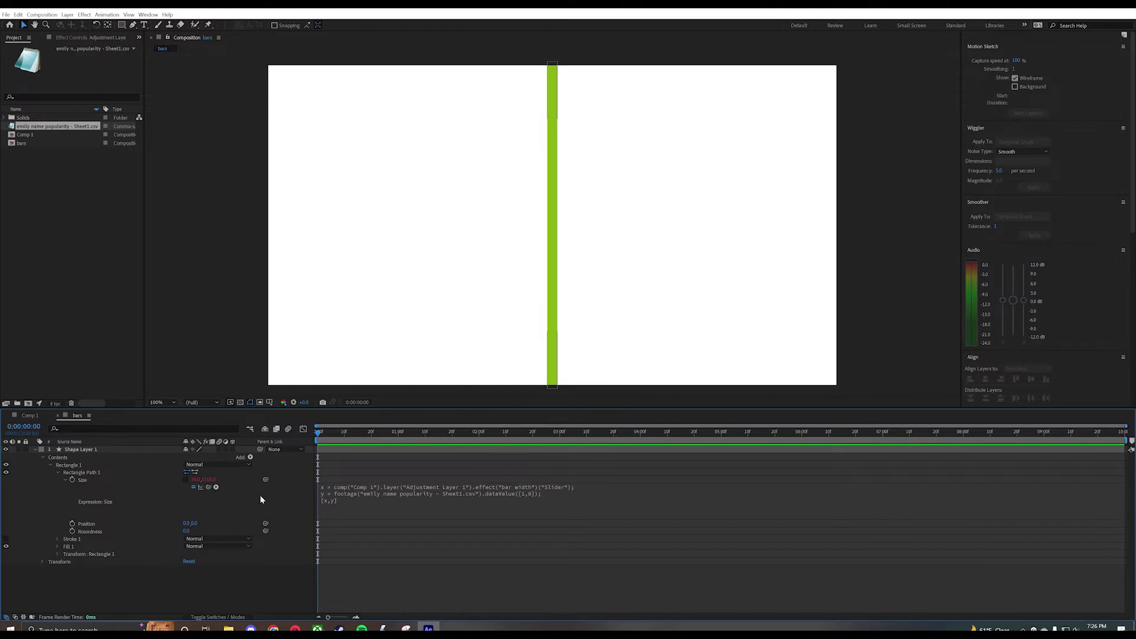
# Step: Change the Size expression to dataValue([1,2]), giving a rectangle Size of 34.0,1534.0
pyautogui.press(',')
pyautogui.press(',')
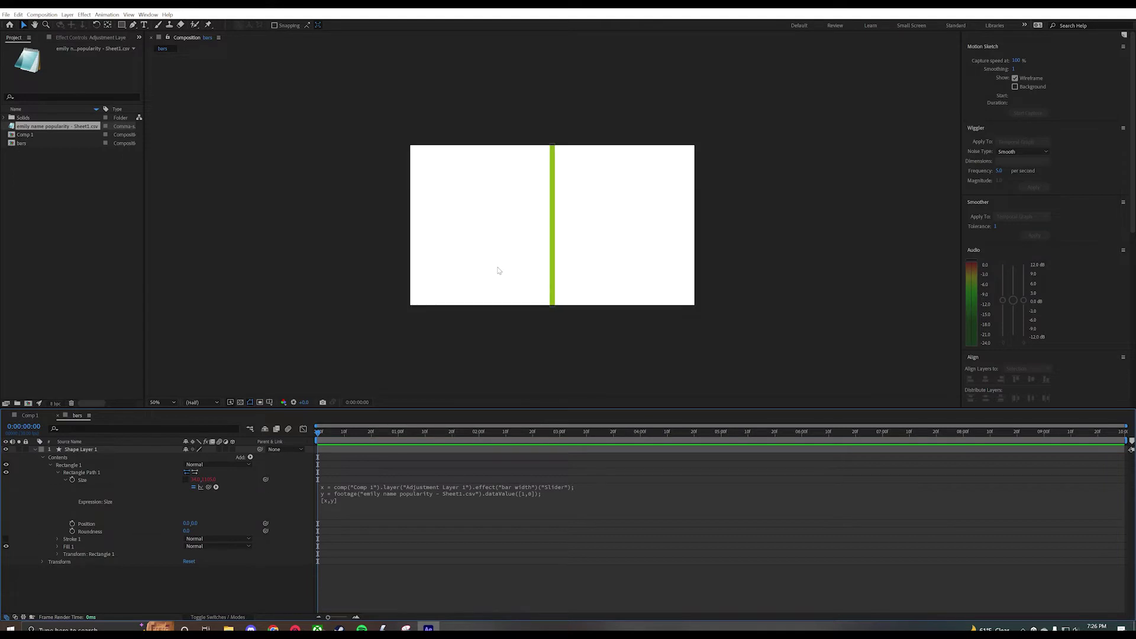
pyautogui.press('.')
pyautogui.press('.')
pyautogui.click(401, 500)
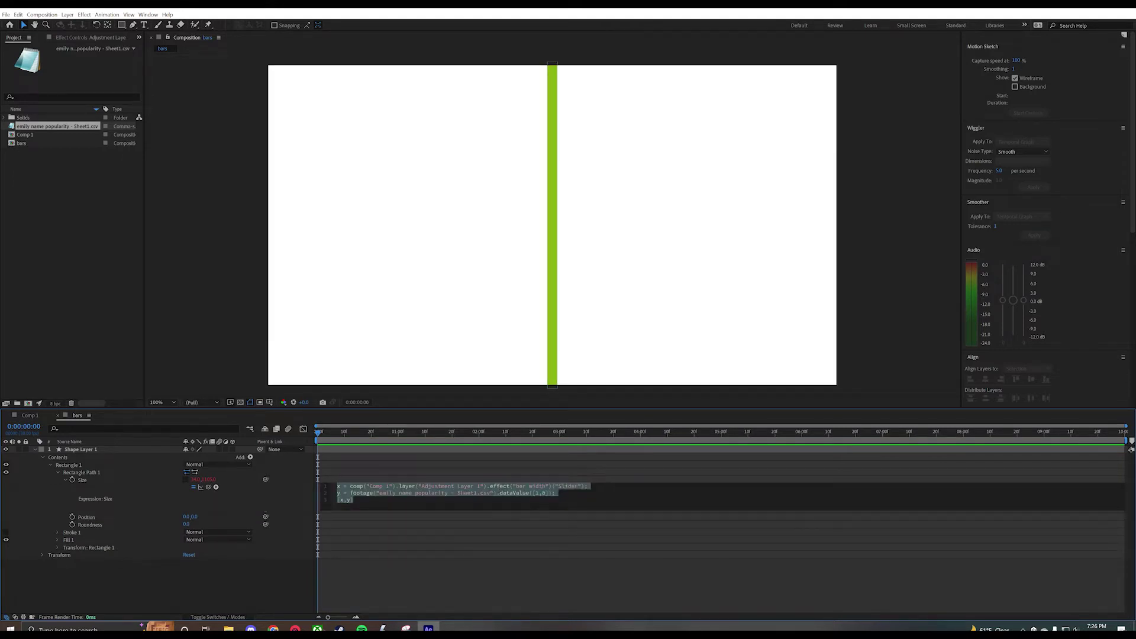
pyautogui.click(353, 500)
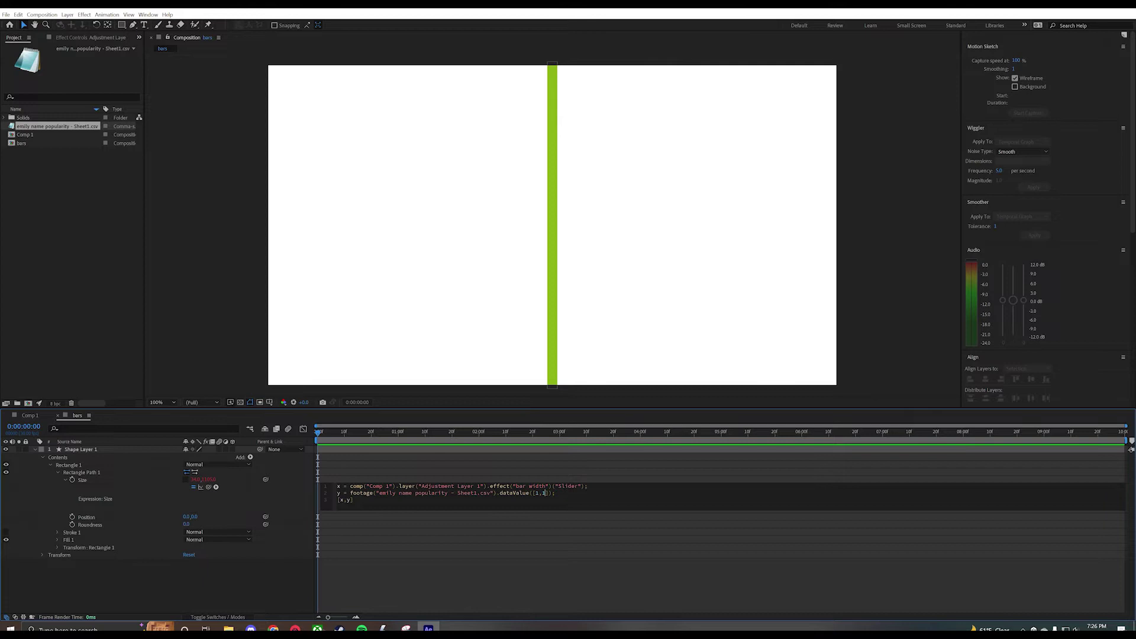
pyautogui.click(283, 496)
pyautogui.click(565, 494)
pyautogui.click(548, 494)
pyautogui.press('Left')
pyautogui.write(',2')
pyautogui.click(294, 504)
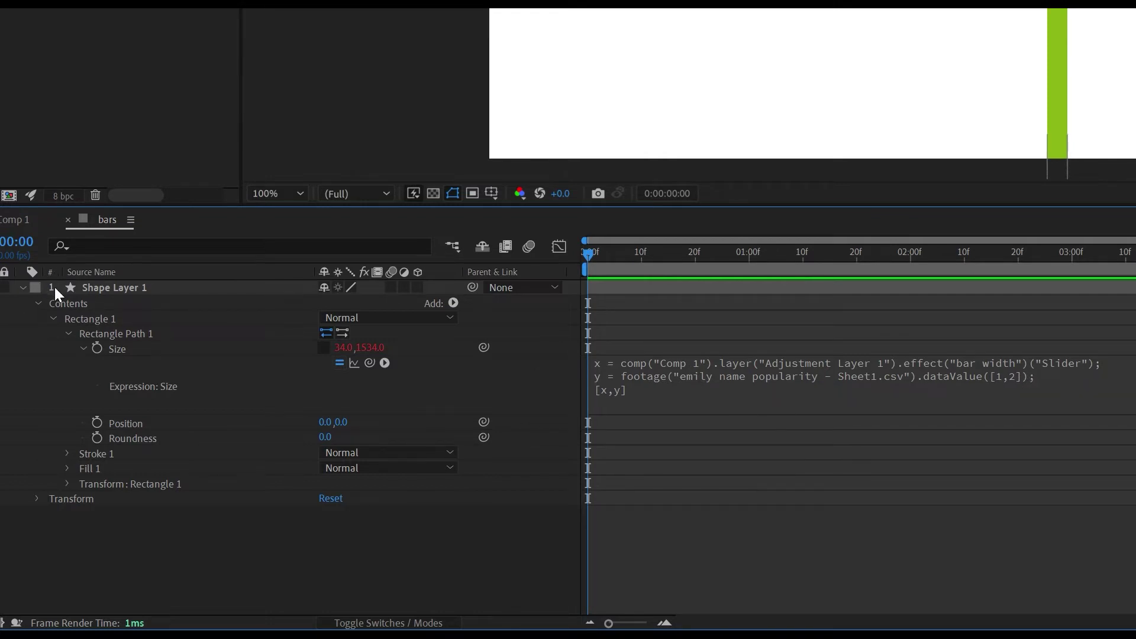
# Step: Add 'trueIndex = index - 1;' to the Size expression and read dataValue([1,trueIndex])
pyautogui.click(600, 369)
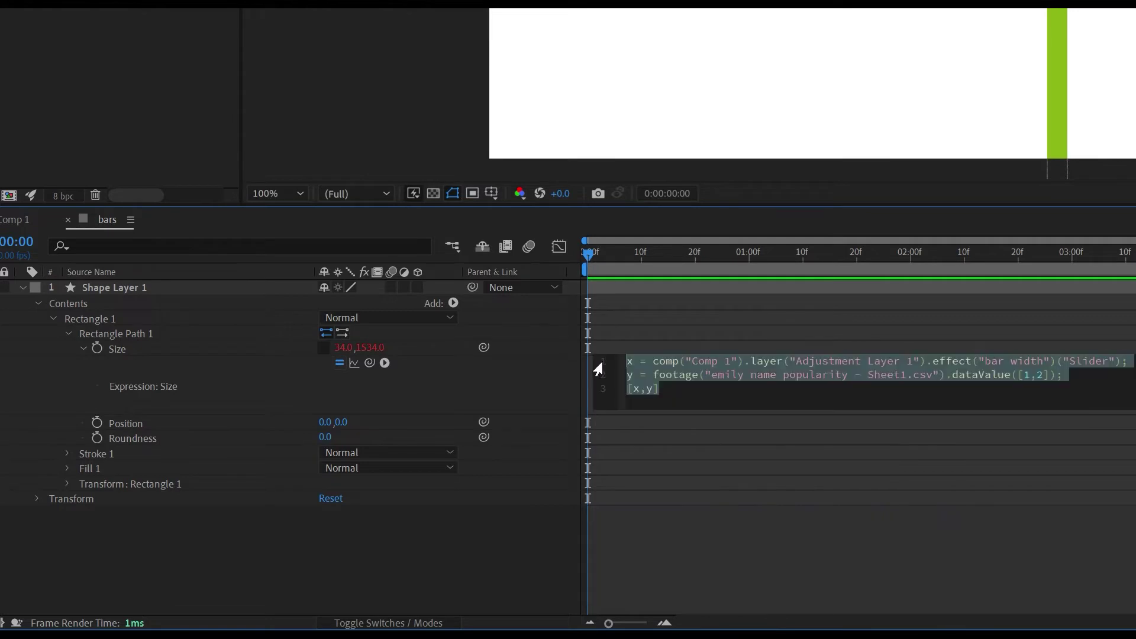
pyautogui.click(627, 362)
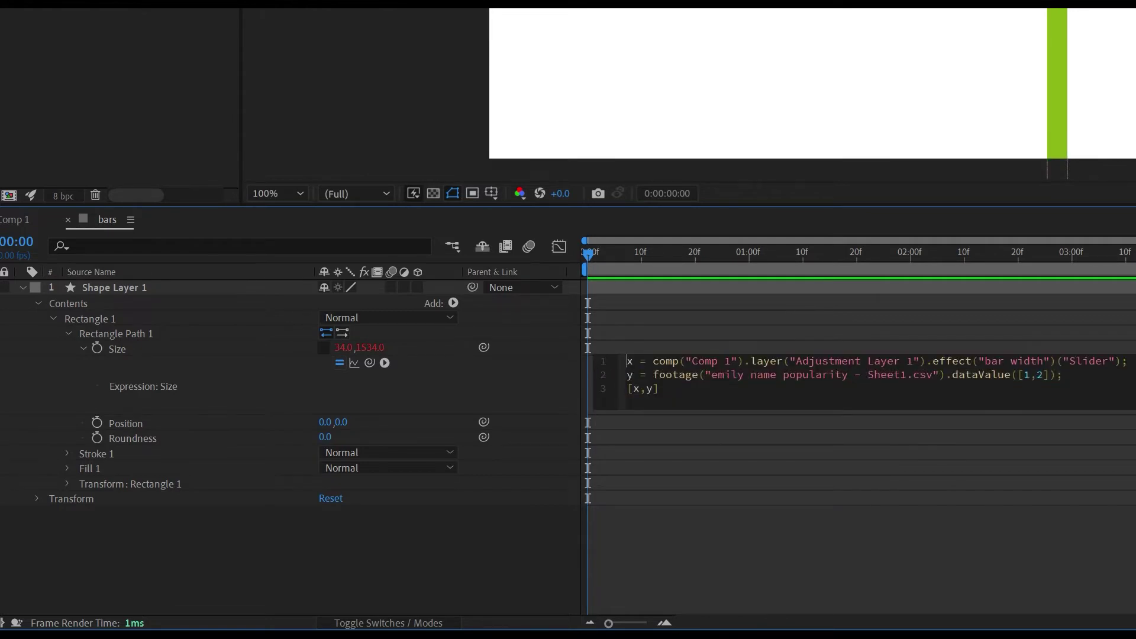
pyautogui.press('Return')
pyautogui.click(627, 361)
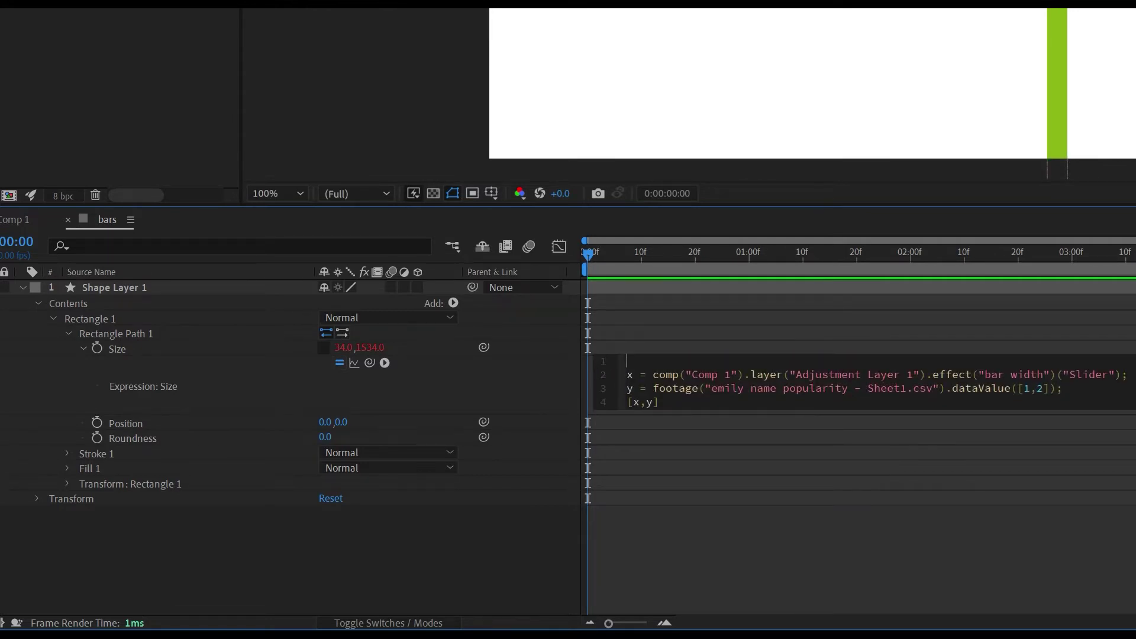
pyautogui.write('trueIndex = inde')
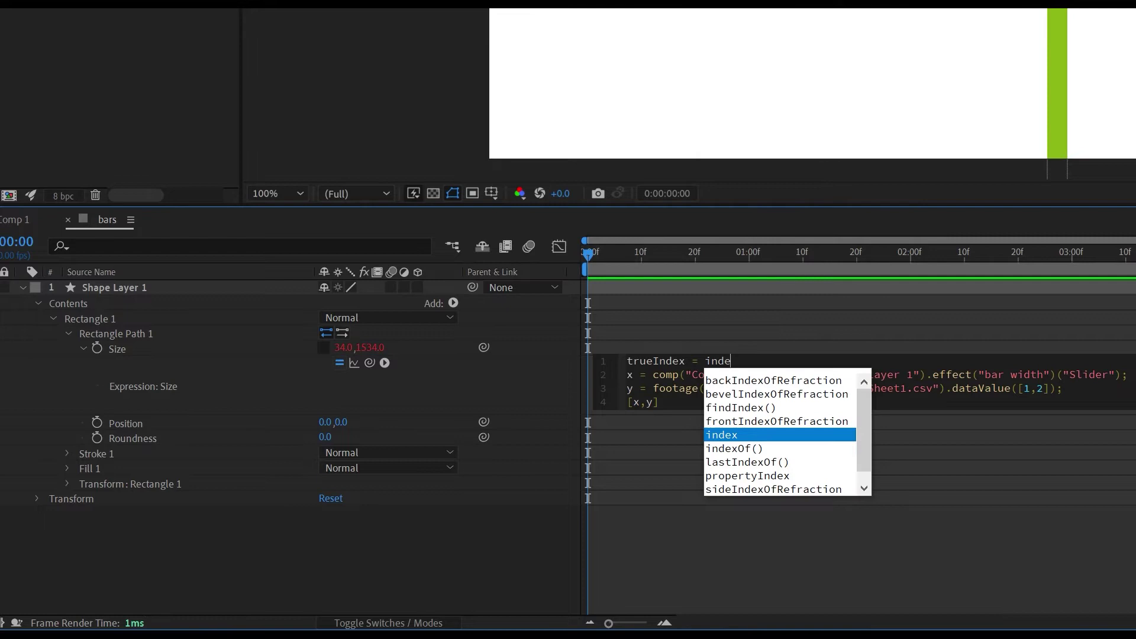
pyautogui.write('x -')
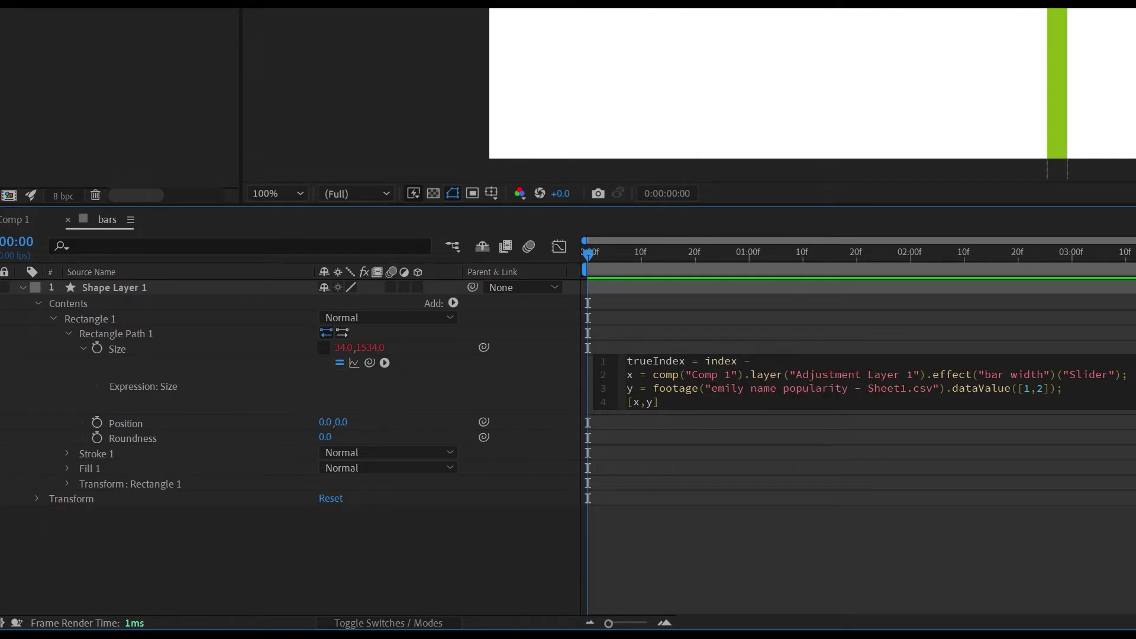
pyautogui.write(' 1;')
pyautogui.press('BackSpace')
pyautogui.write('trueIndex')
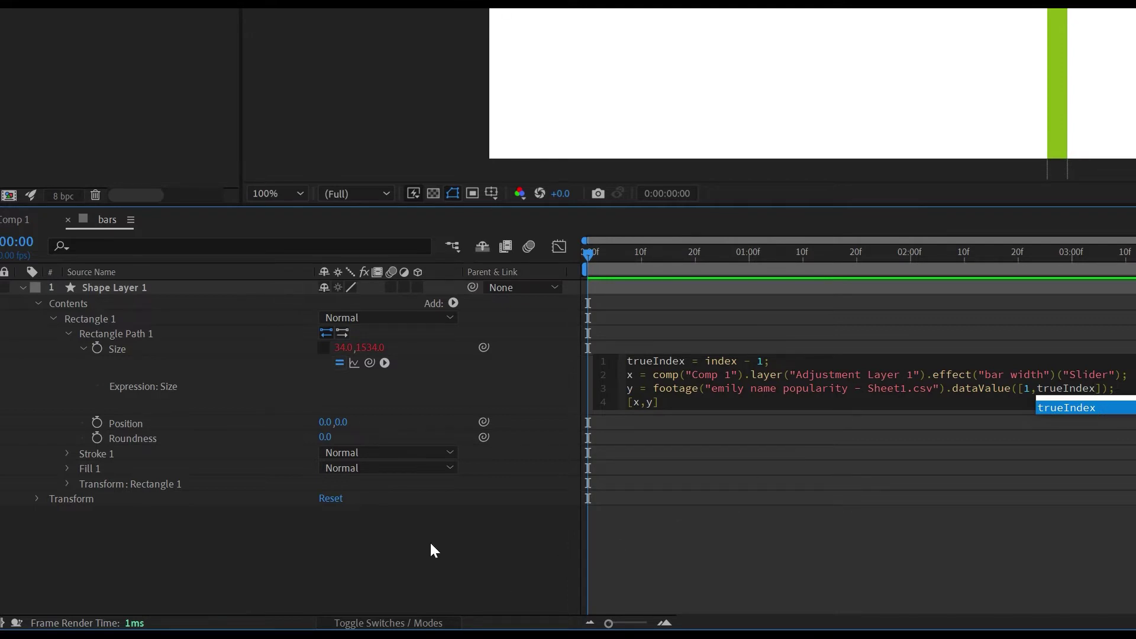
pyautogui.click(538, 379)
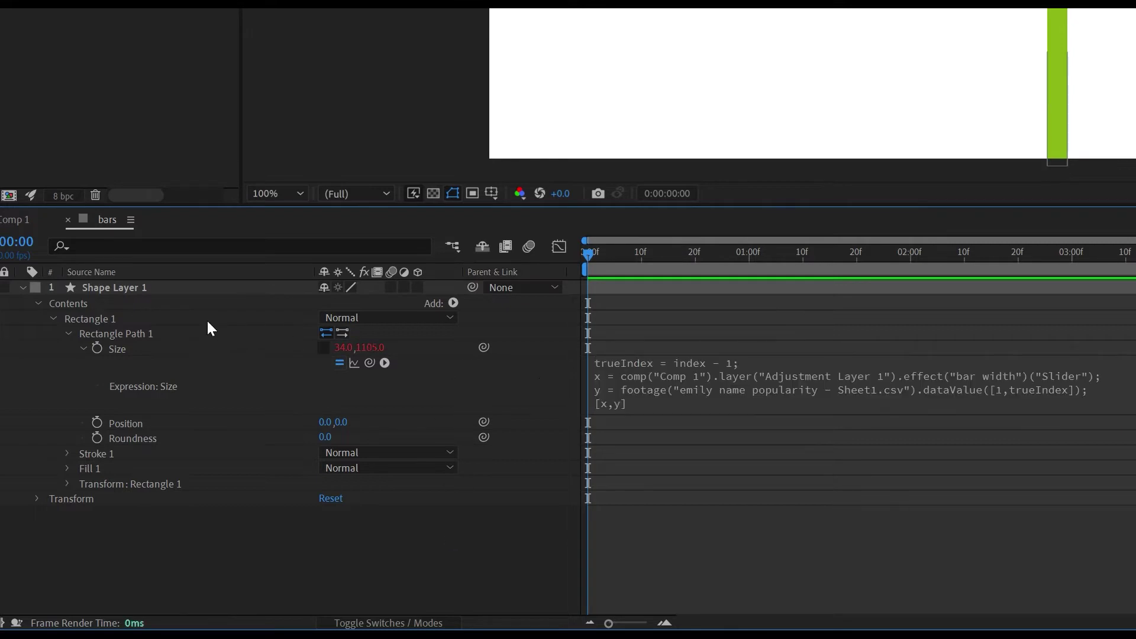
# Step: Duplicate Shape Layer 1 and inspect the new Shape Layer 2's Rectangle Size value
pyautogui.click(145, 290)
pyautogui.hotkey('ctrl', 'd')
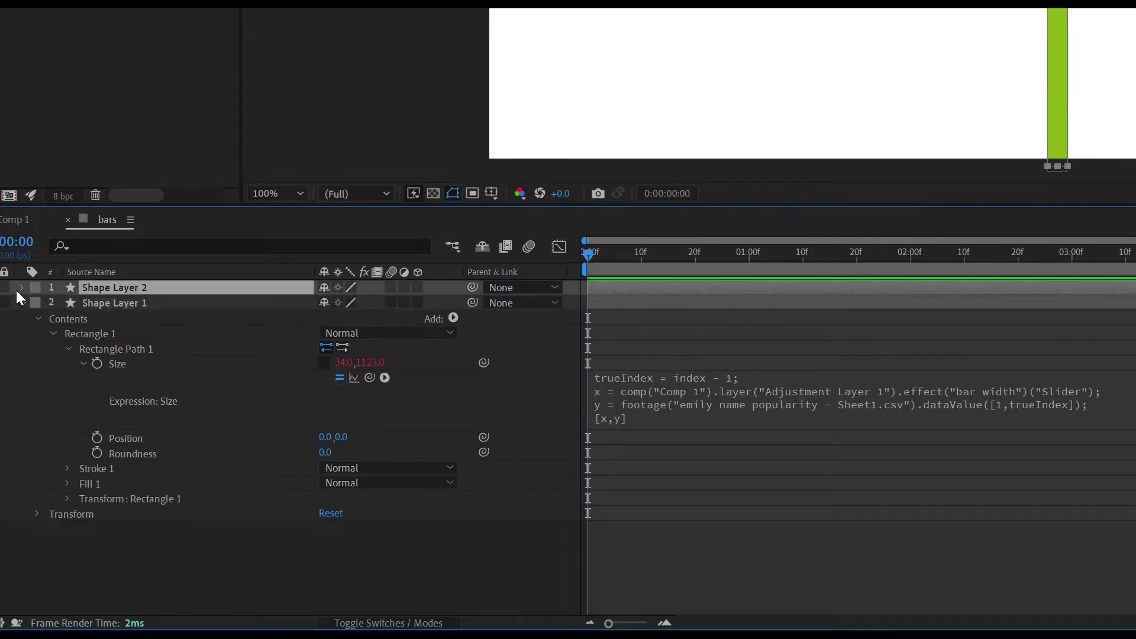
pyautogui.click(20, 288)
pyautogui.click(36, 303)
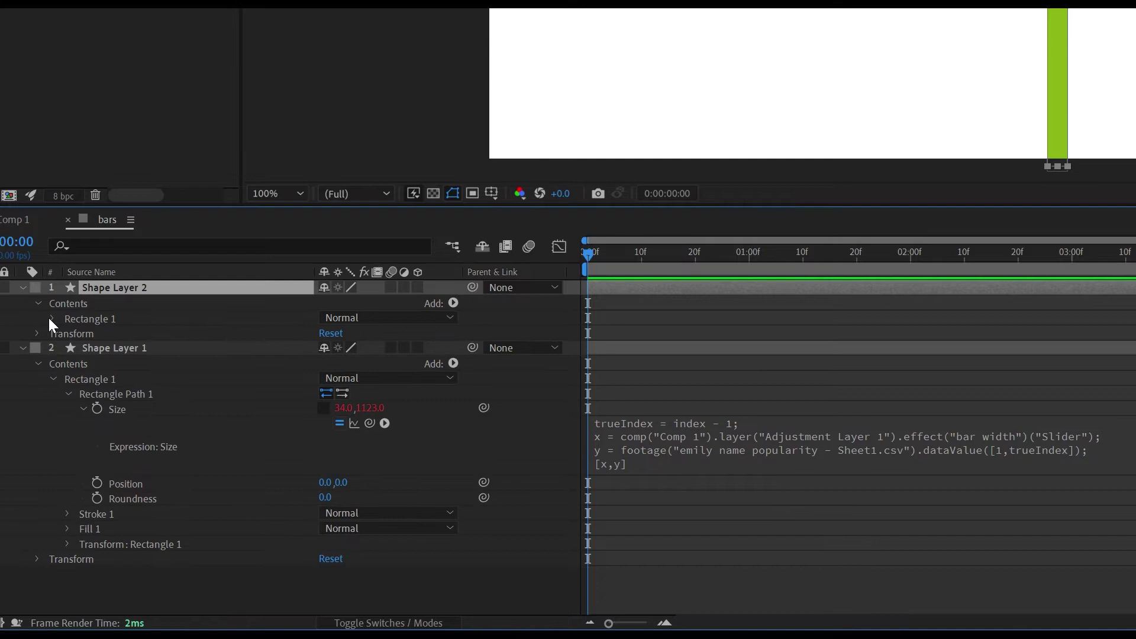
pyautogui.click(53, 318)
pyautogui.click(67, 334)
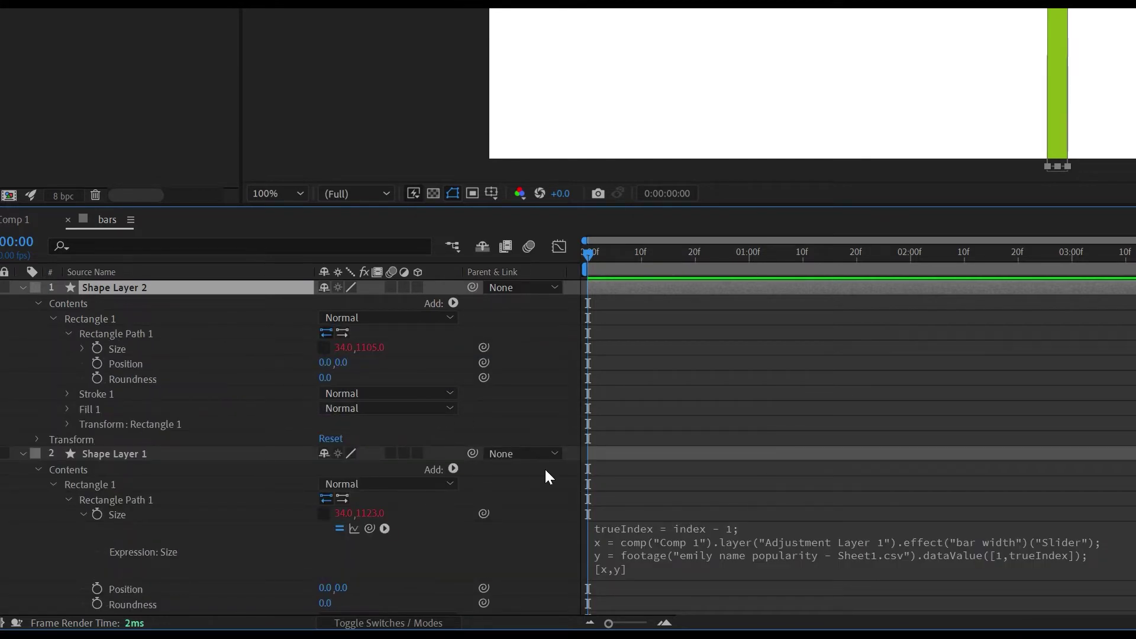
pyautogui.click(374, 349)
pyautogui.click(410, 345)
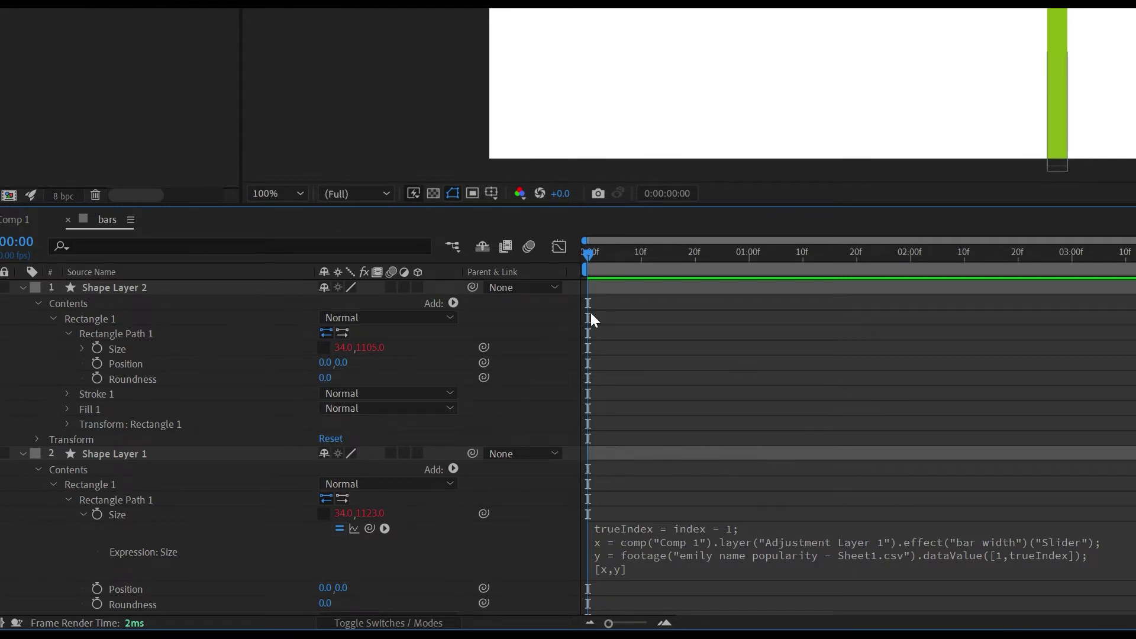
# Step: Delete Shape Layer 2, reselect Shape Layer 1 and move to frame 4
pyautogui.click(132, 293)
pyautogui.press('Delete')
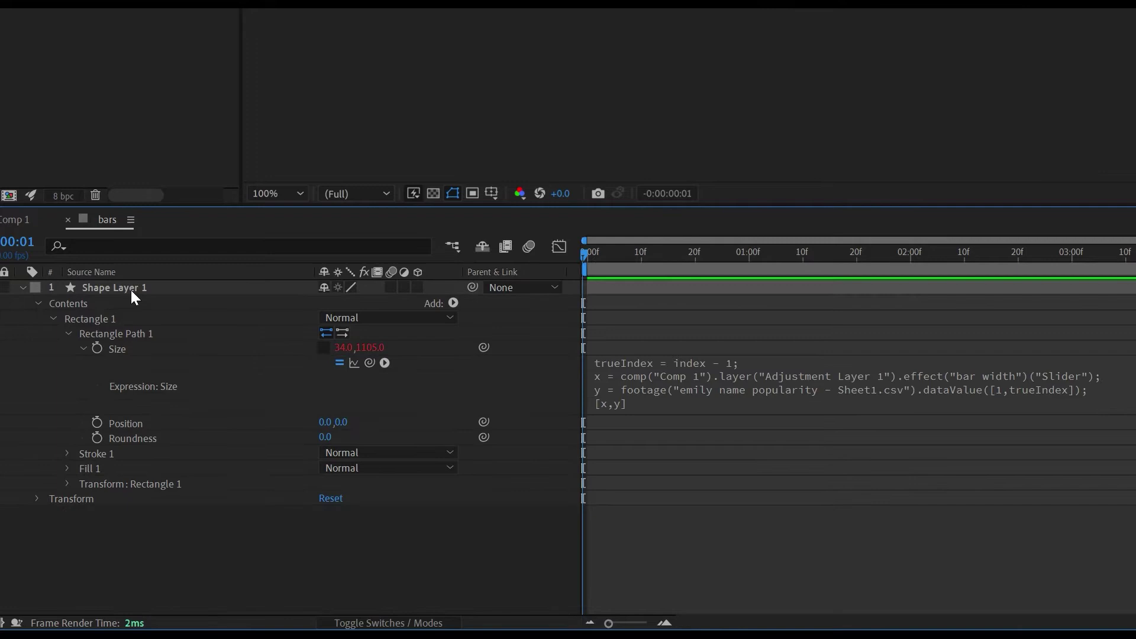
pyautogui.click(132, 292)
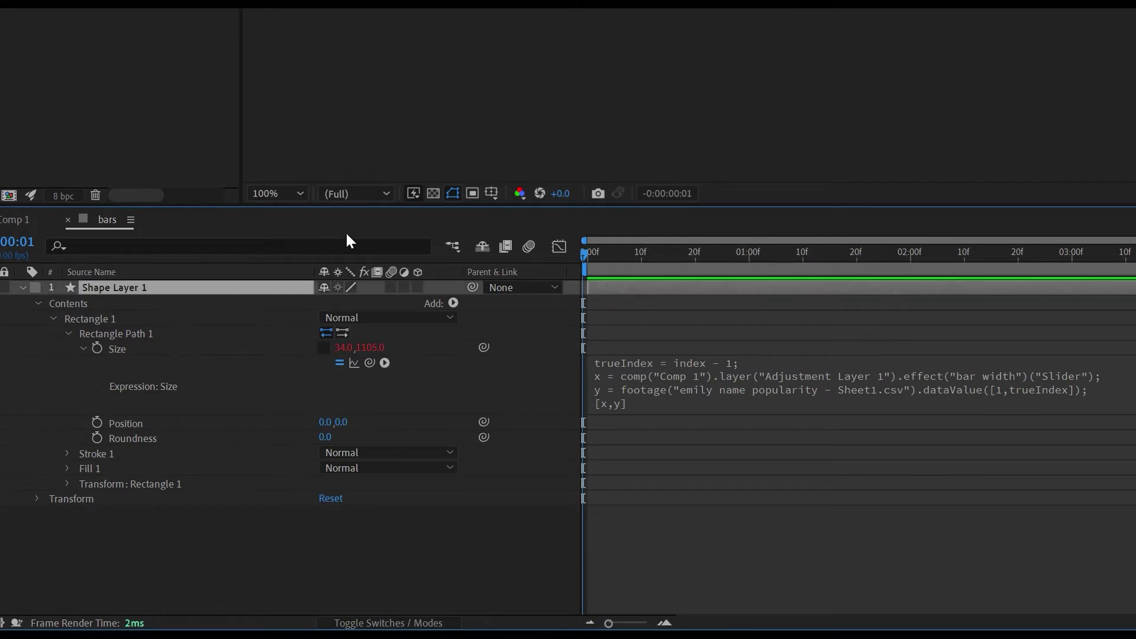
pyautogui.click(612, 253)
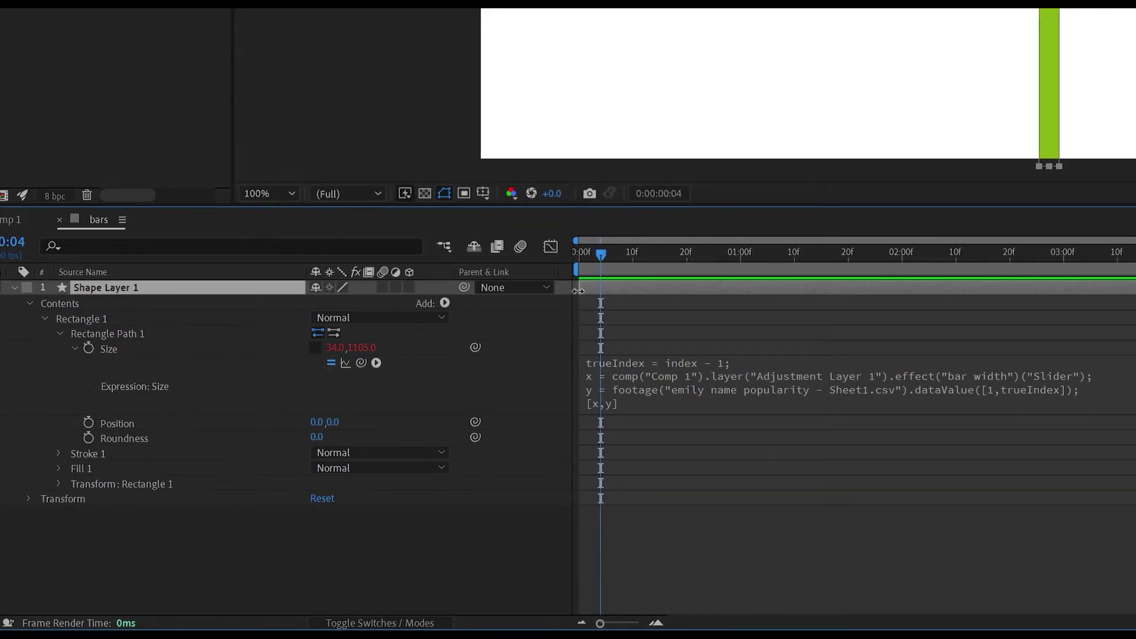
# Step: Add '/ 20' to the CSV data line, shrinking Shape Layer 1 to 34.0,55.2
pyautogui.click(880, 396)
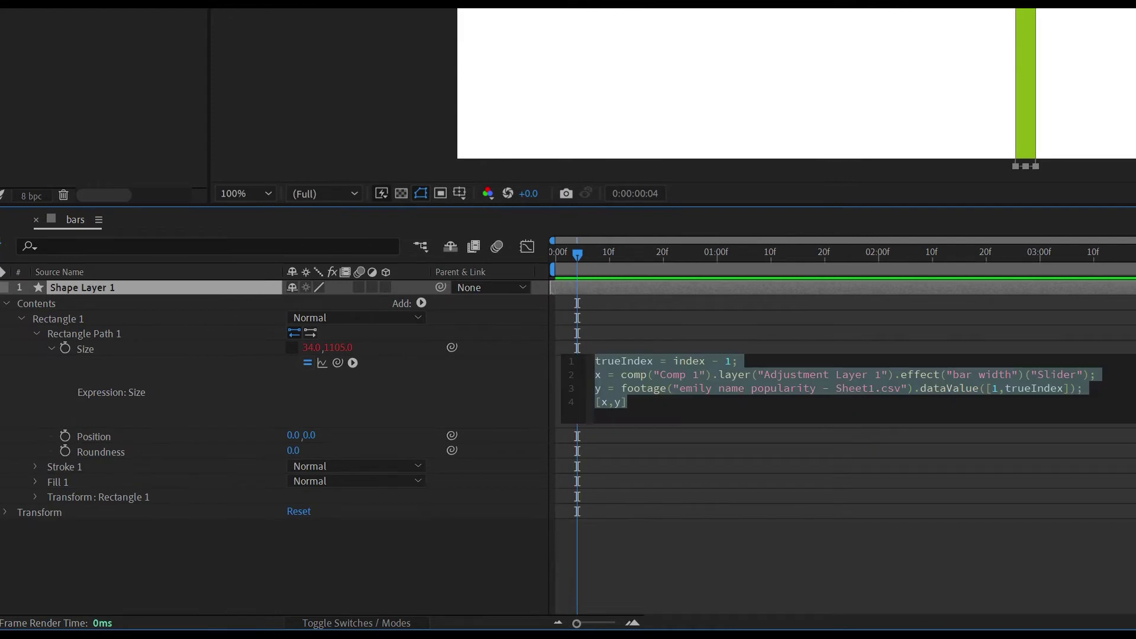
pyautogui.click(1044, 388)
pyautogui.write('/')
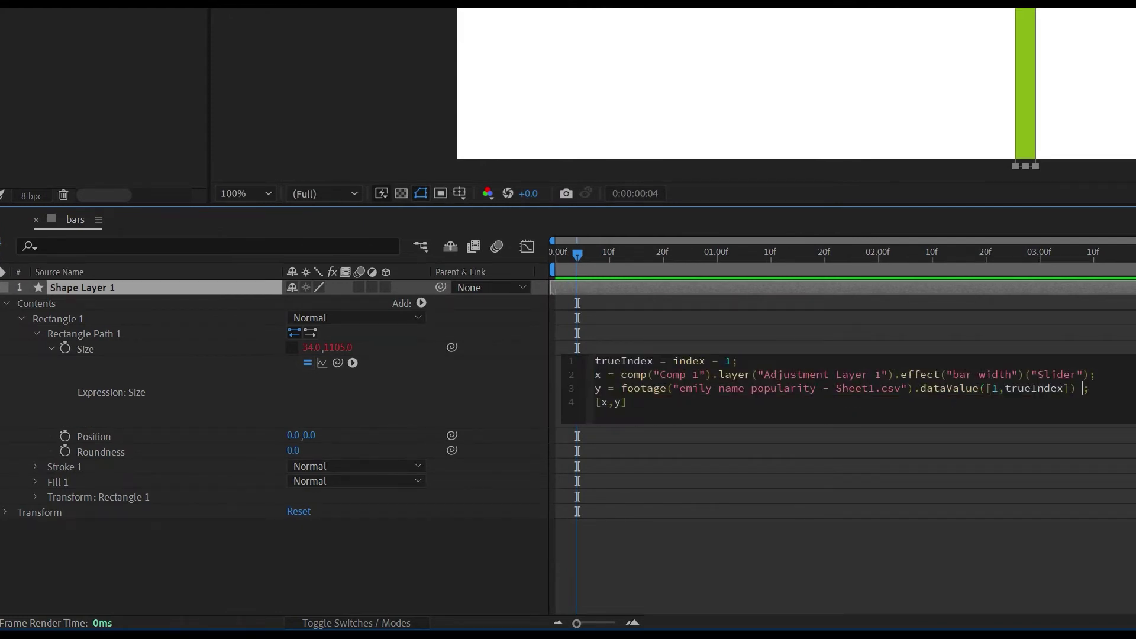
pyautogui.write(' 20')
pyautogui.click(435, 570)
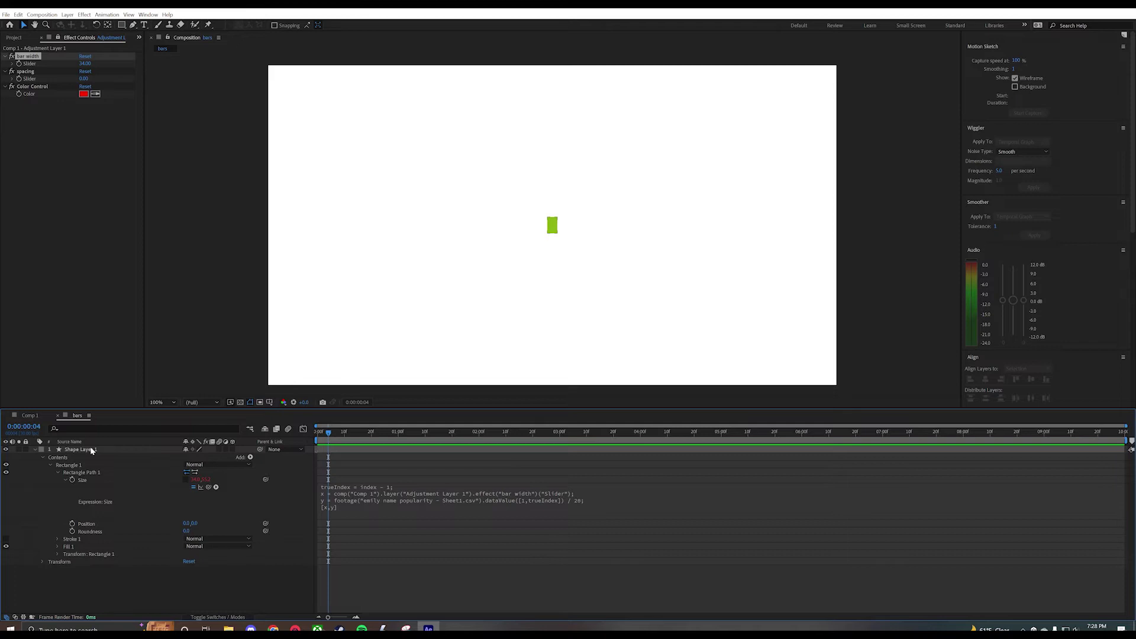
# Step: Separate Shape Layer 1's Position into X and Y dimensions
pyautogui.click(89, 450)
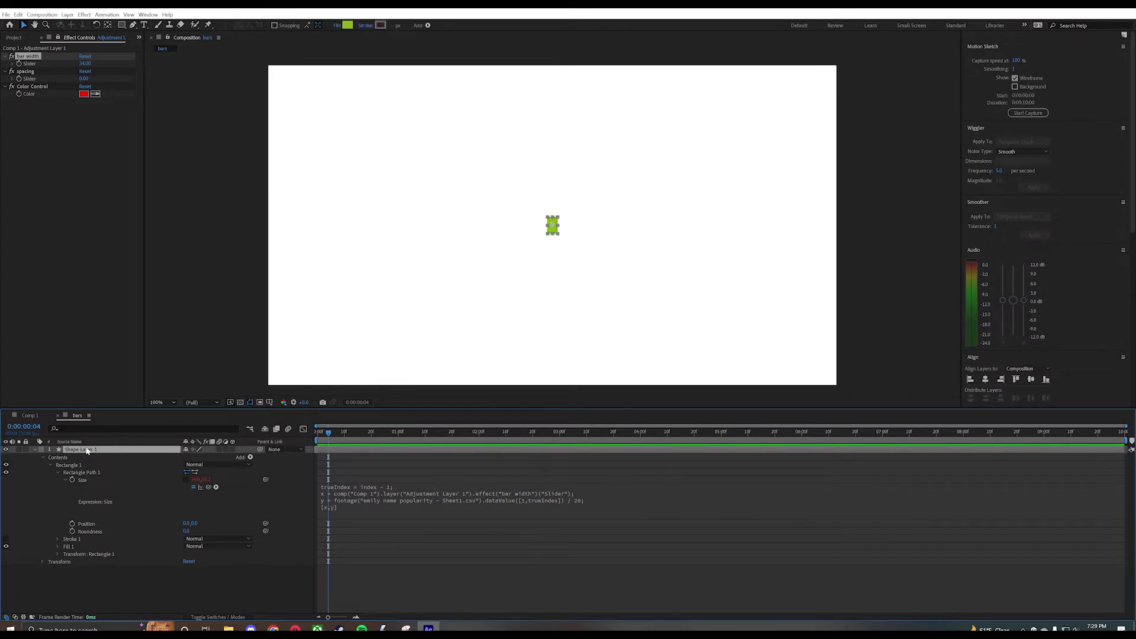
pyautogui.press('p')
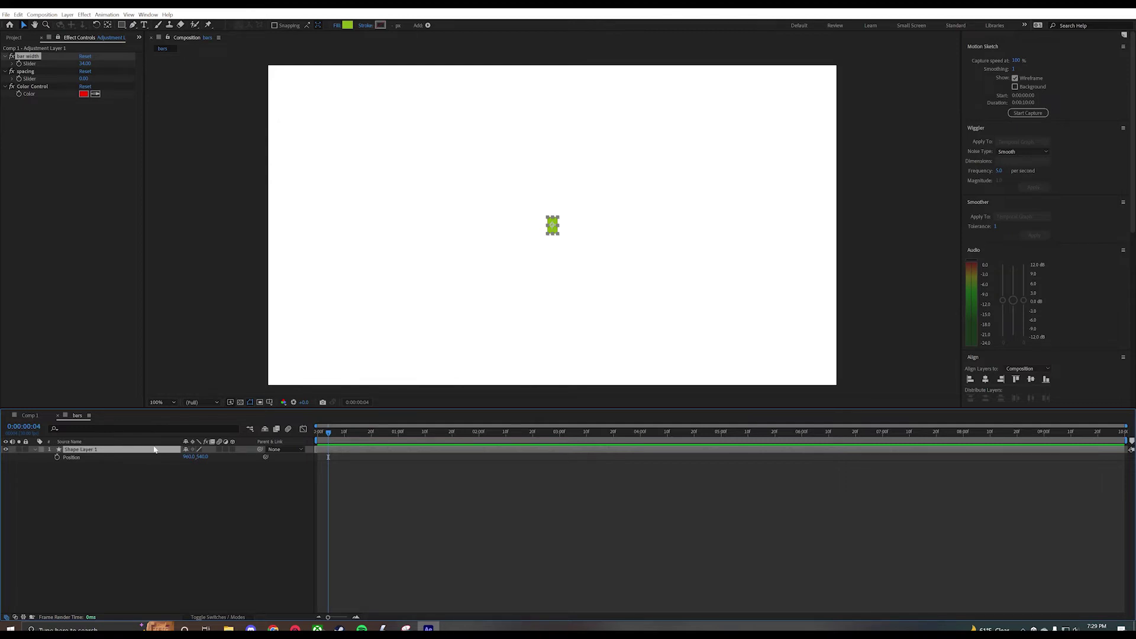
pyautogui.rightClick(76, 458)
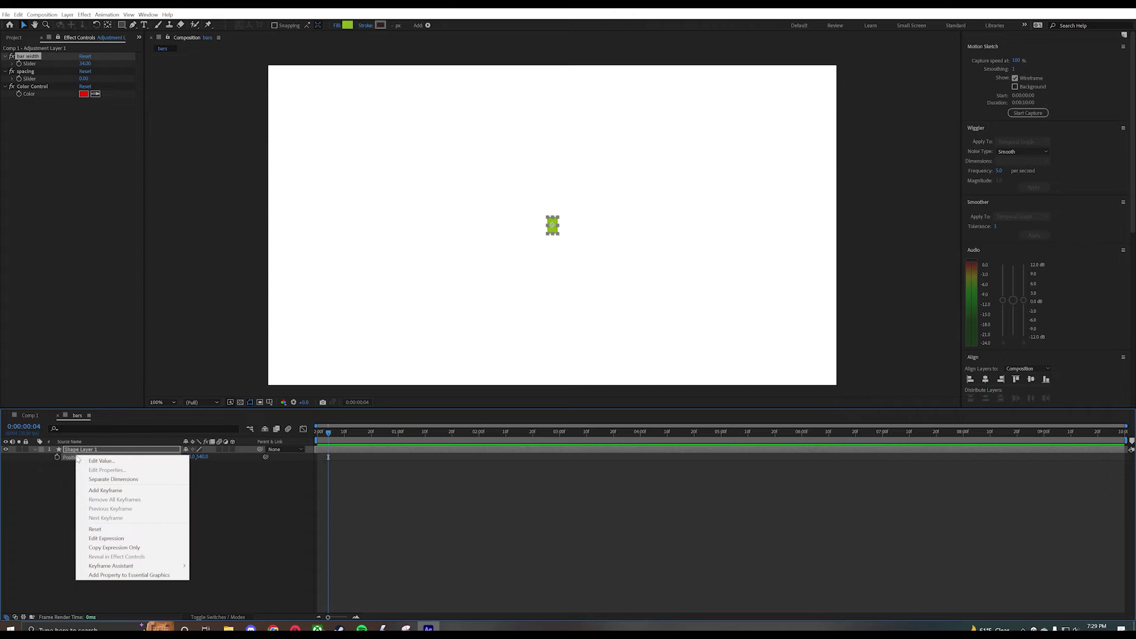
pyautogui.click(113, 480)
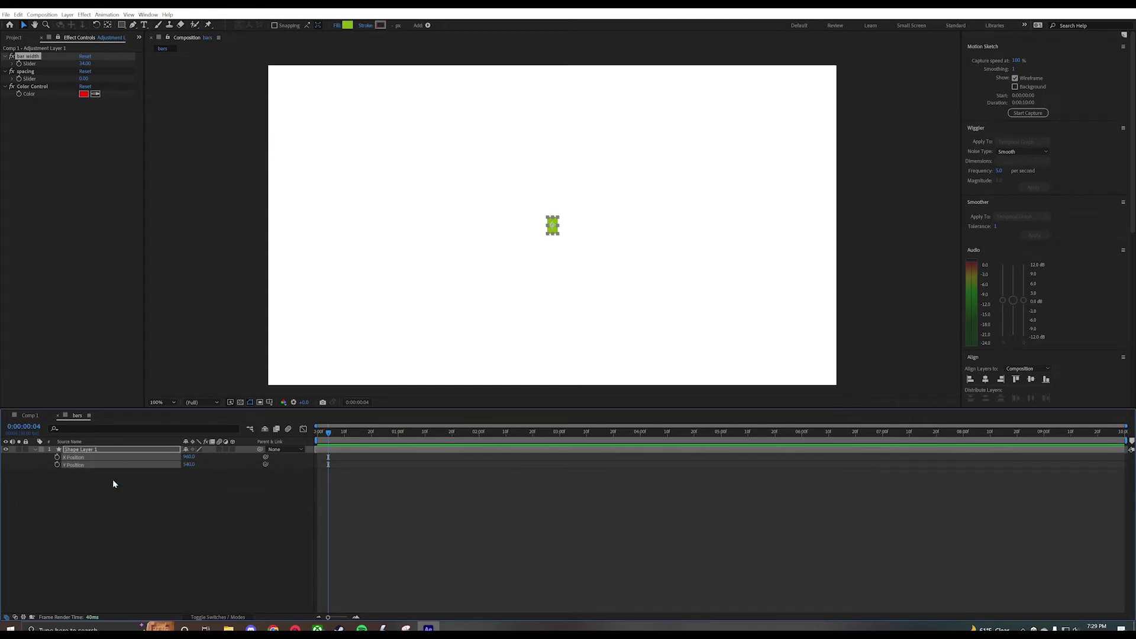
# Step: Drive X Position by the spacing slider '* index', and set spacing to 33
pyautogui.click(78, 458)
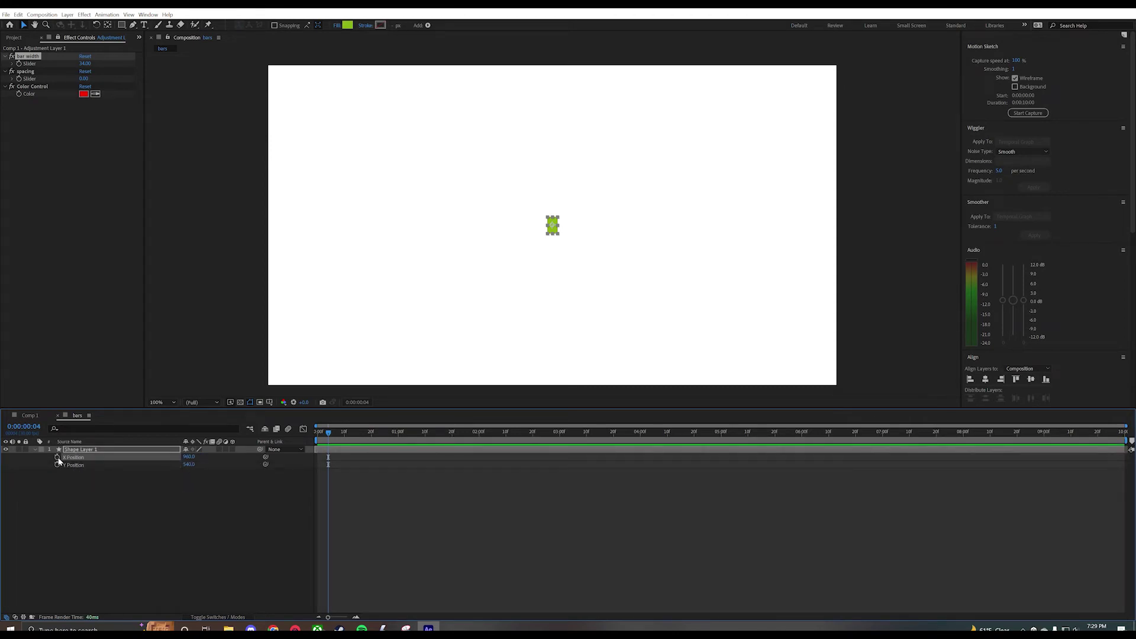
pyautogui.keyDown('alt'); pyautogui.click(58, 458); pyautogui.keyUp('alt')
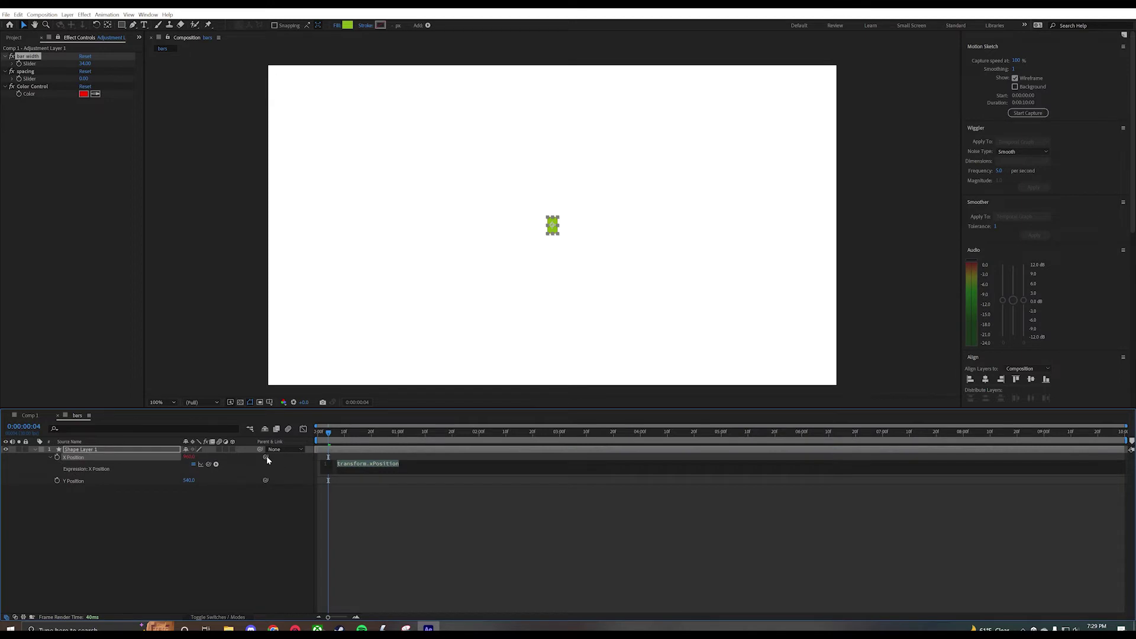
pyautogui.moveTo(266, 456); pyautogui.dragTo(34, 77)
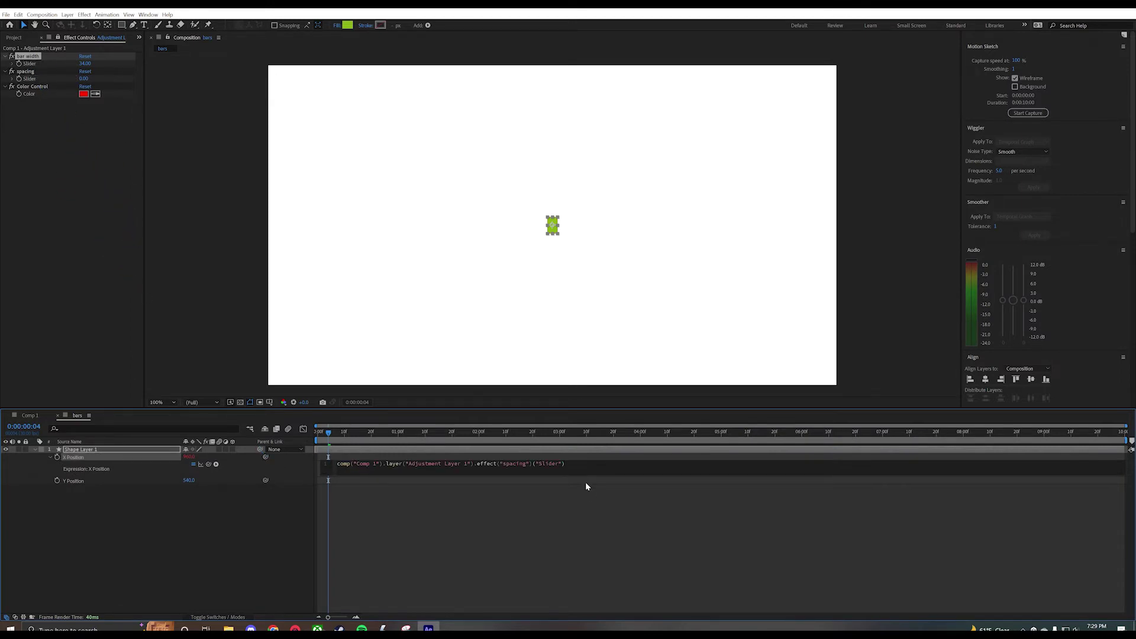
pyautogui.write('*')
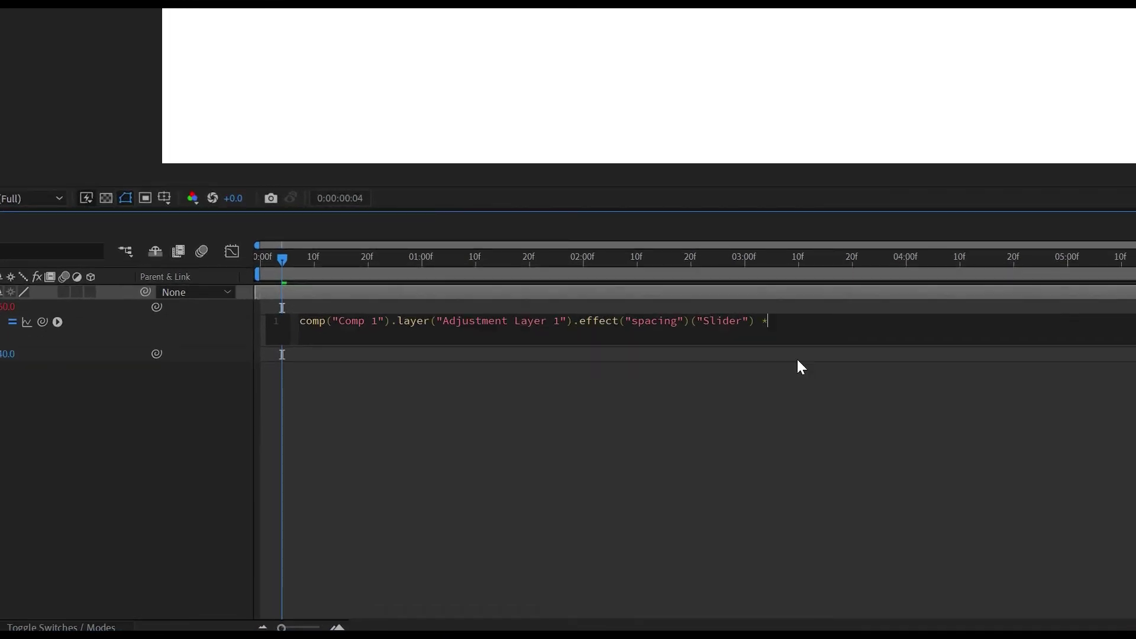
pyautogui.write(' index')
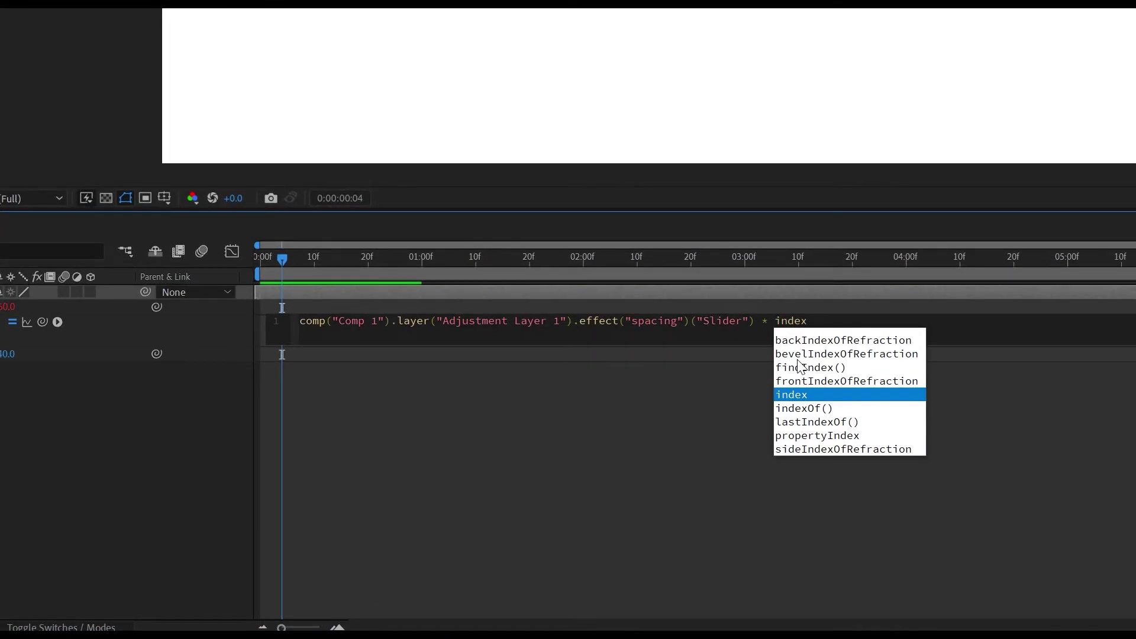
pyautogui.write(';')
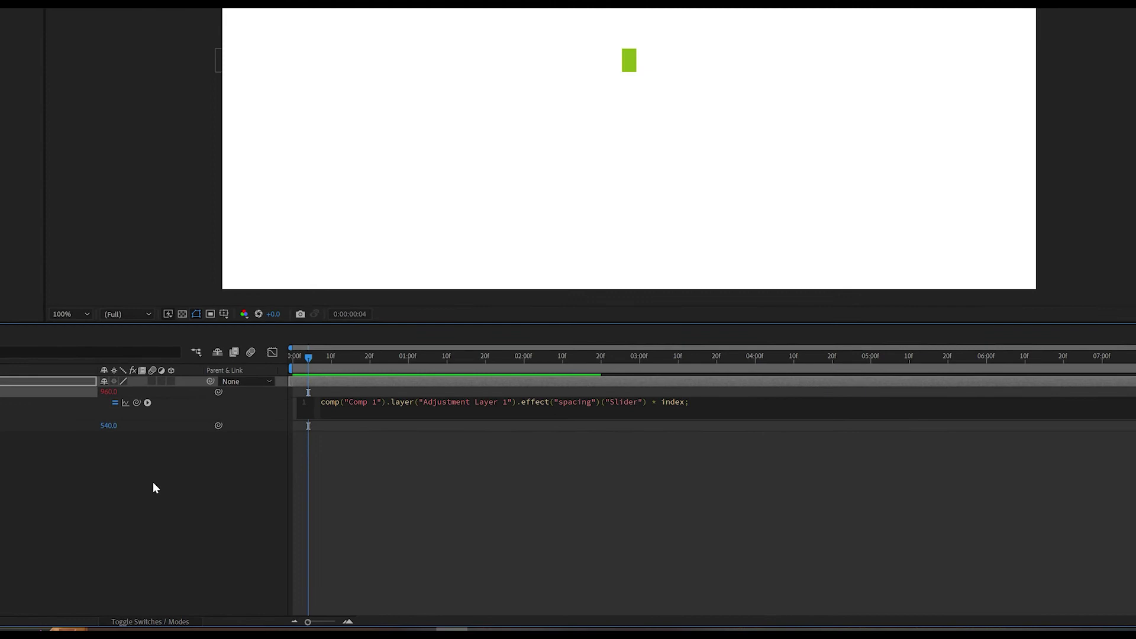
pyautogui.click(153, 483)
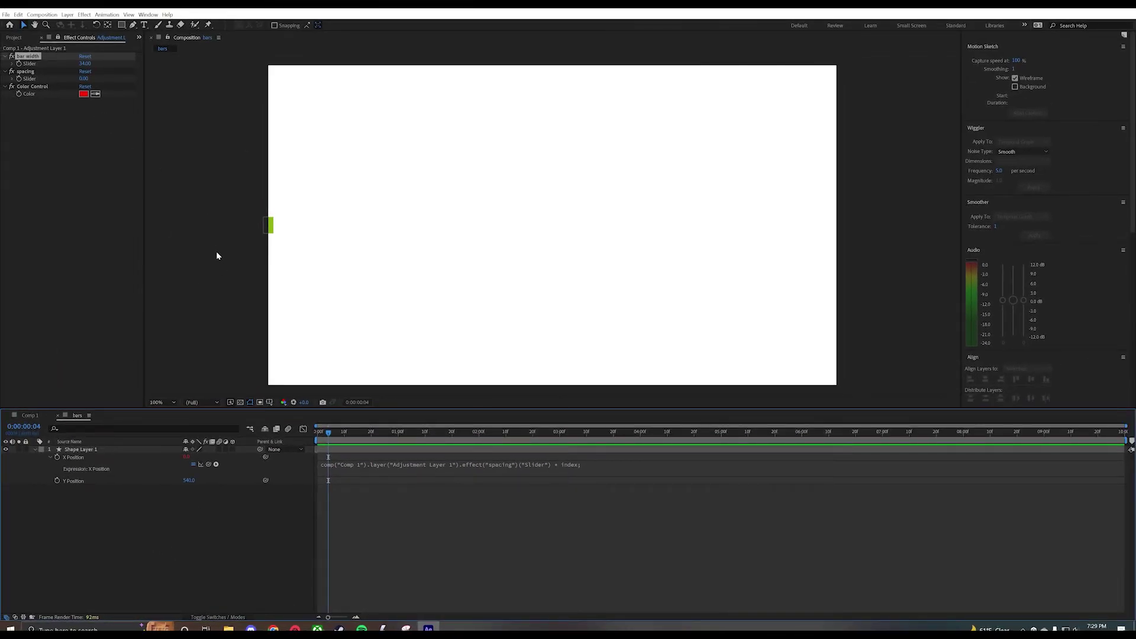
pyautogui.click(84, 78)
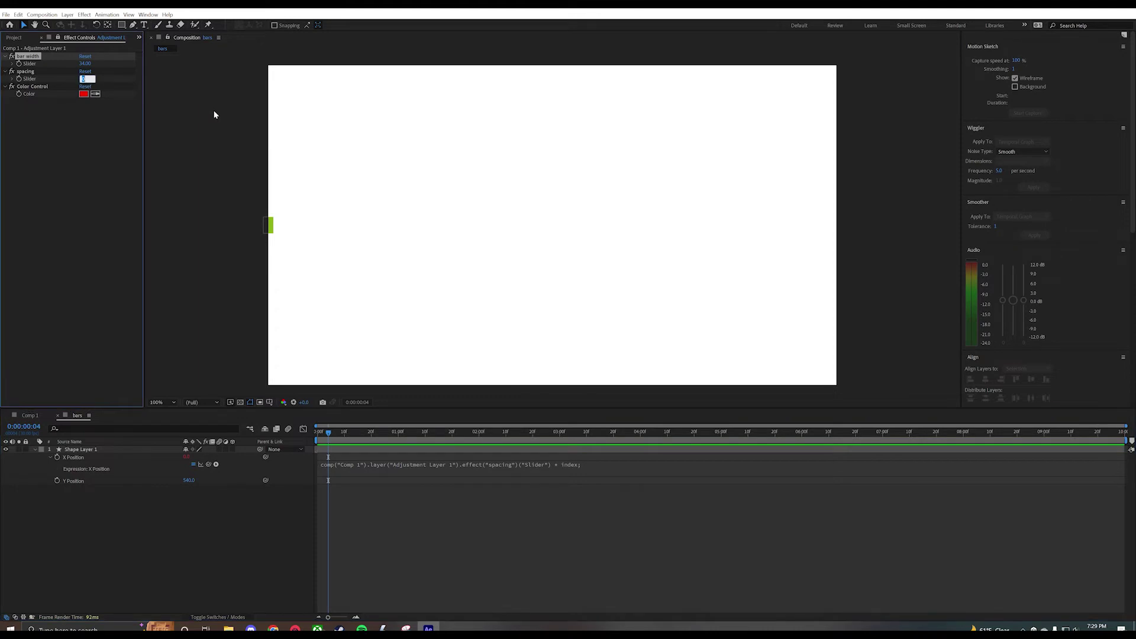
pyautogui.write('33')
pyautogui.press('Return')
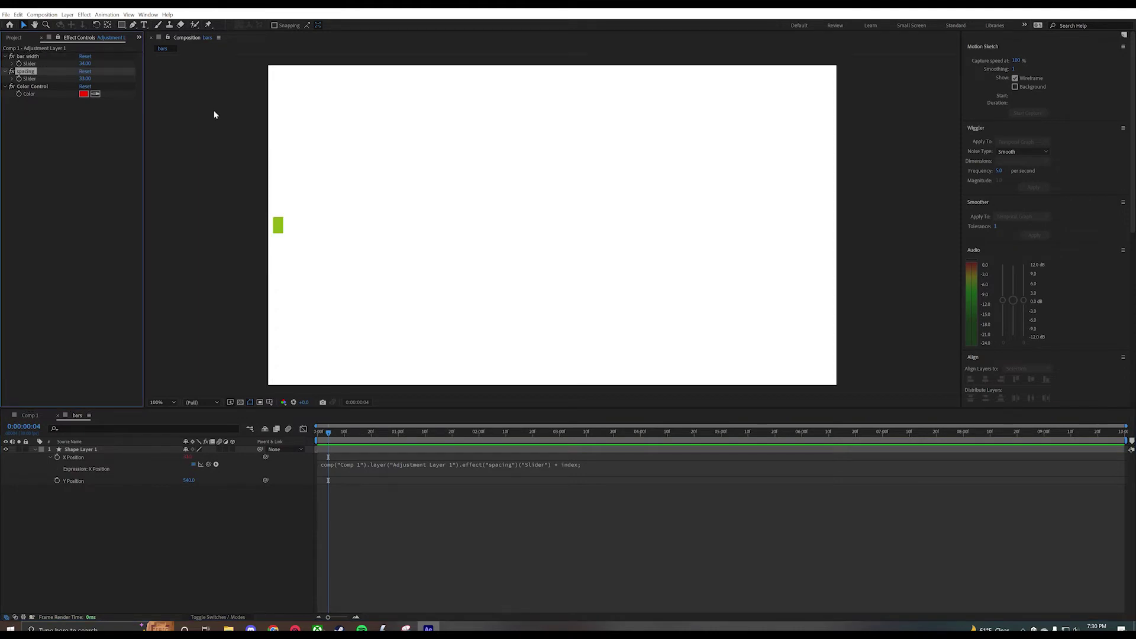
pyautogui.click(104, 549)
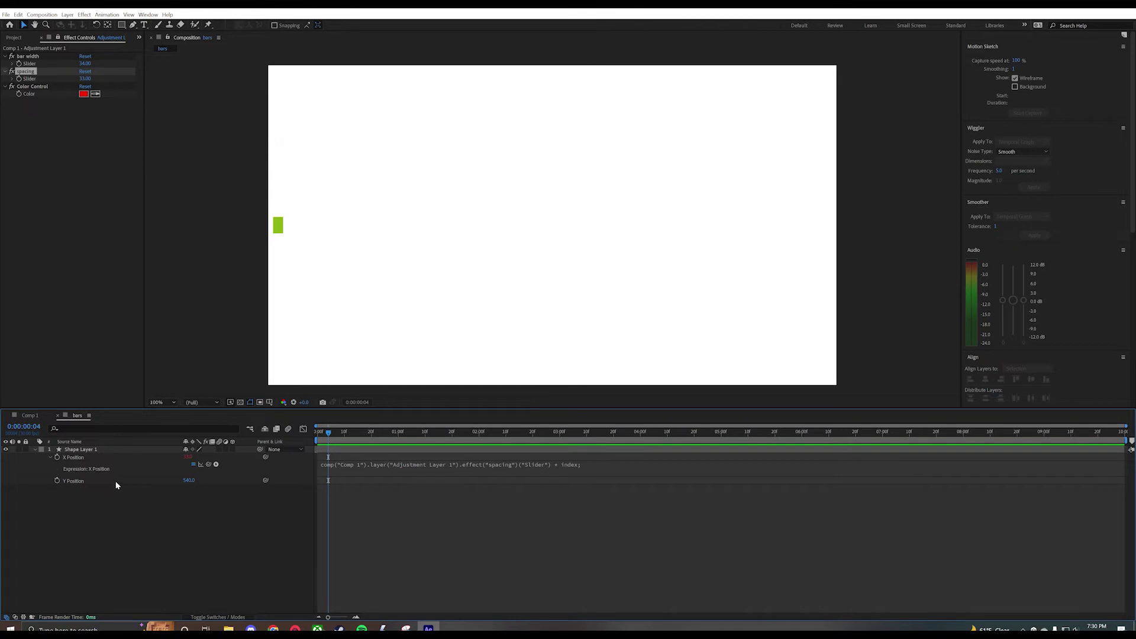
# Step: Link Shape Layer 1's Fill 1 Color to the Color Control
pyautogui.click(34, 449)
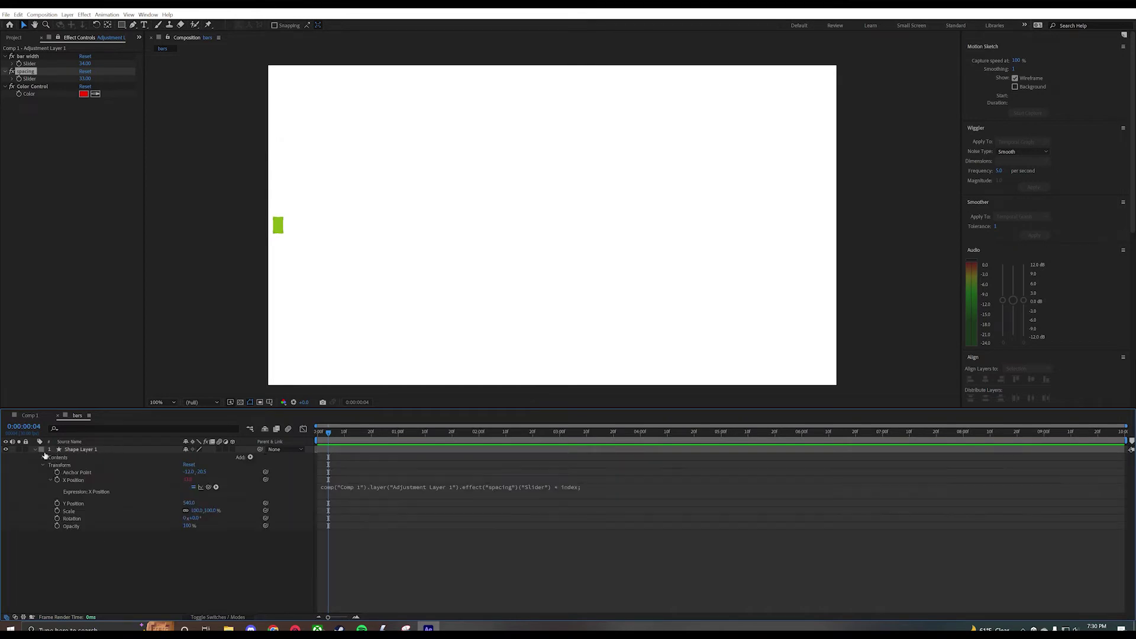
pyautogui.click(42, 458)
pyautogui.click(50, 465)
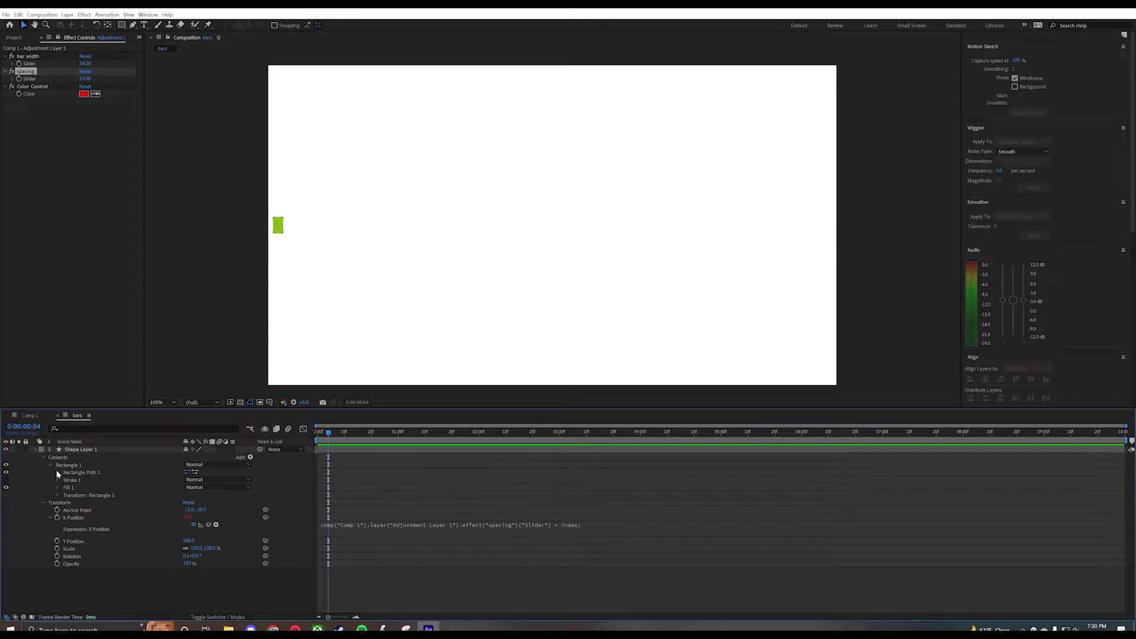
pyautogui.click(56, 487)
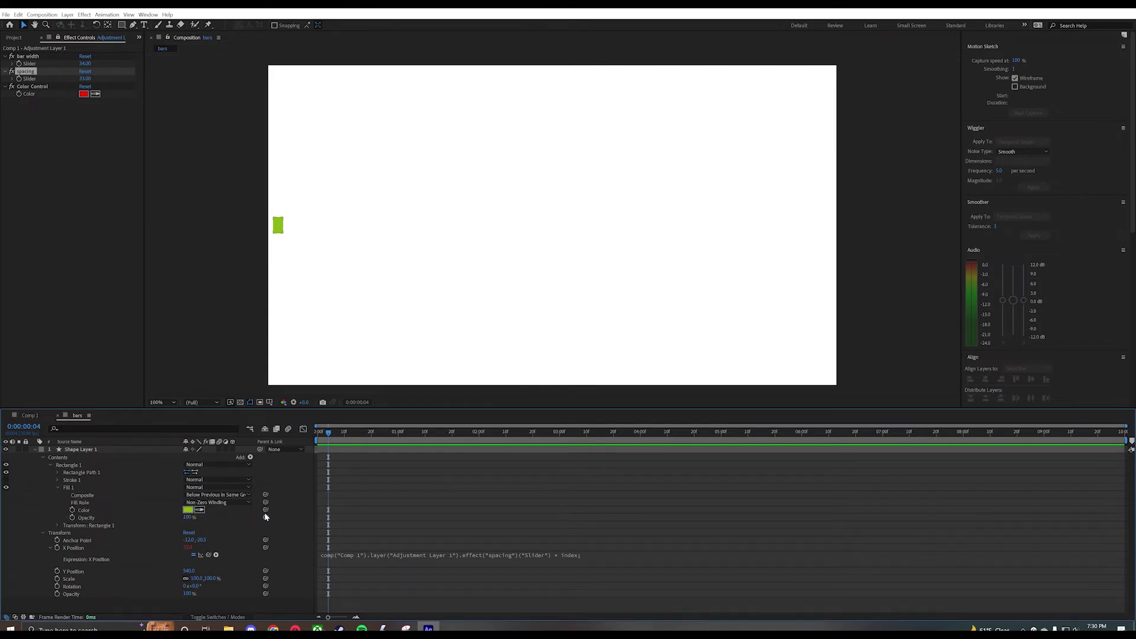
pyautogui.moveTo(265, 513); pyautogui.dragTo(34, 94)
# Step: Set the Color Control's colour to a dark green
pyautogui.click(84, 93)
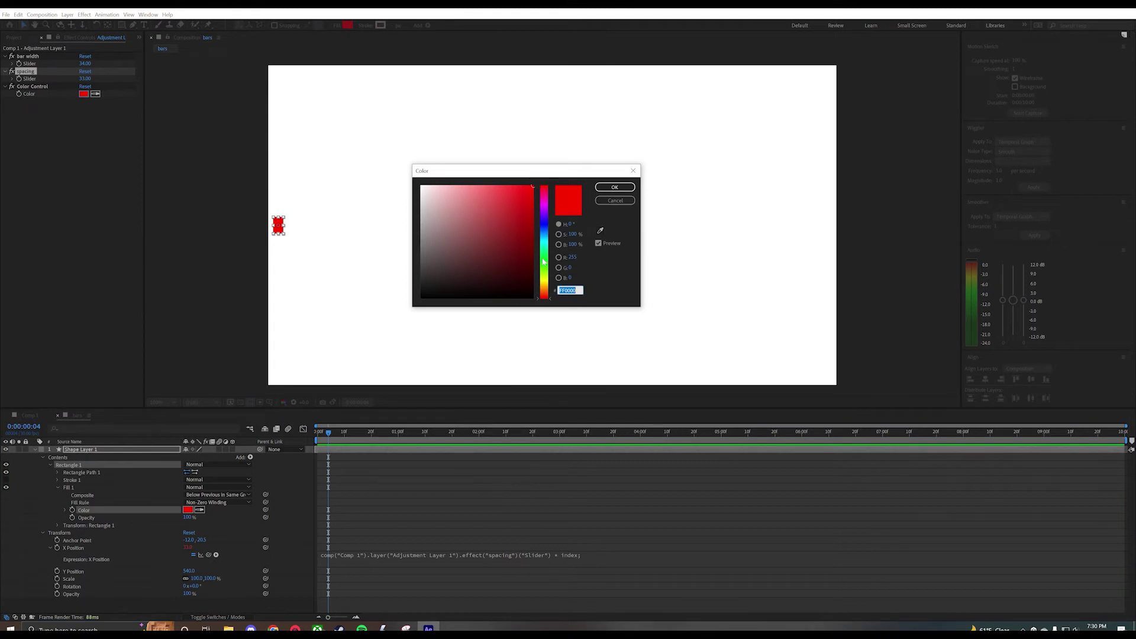
pyautogui.click(544, 270)
pyautogui.click(515, 230)
pyautogui.click(615, 187)
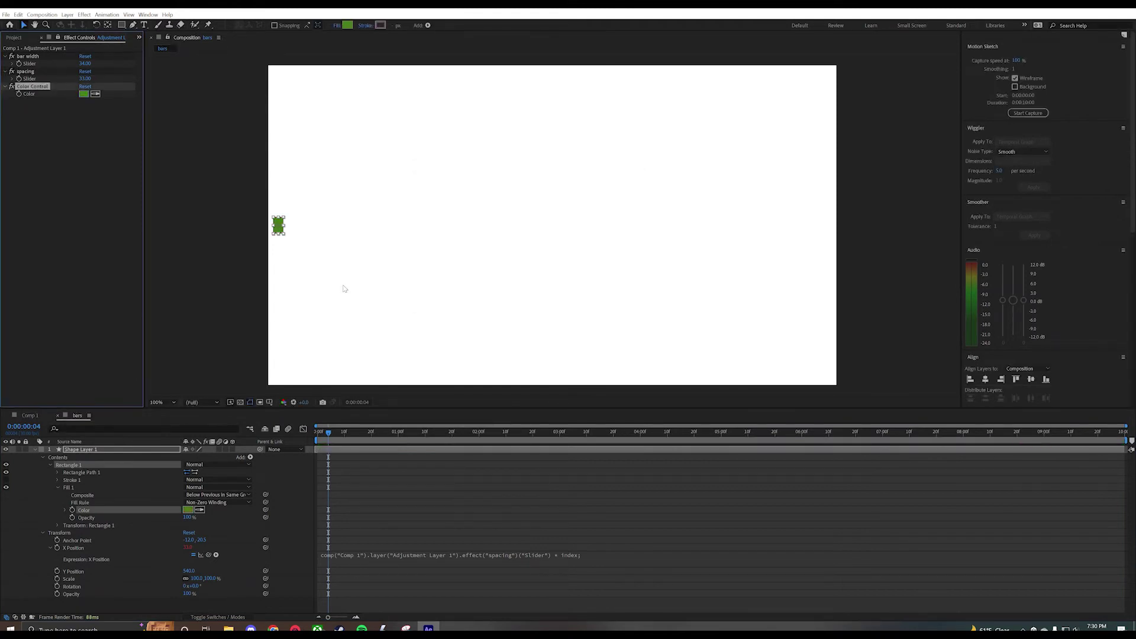
# Step: Duplicate the bar layer up to Shape Layer 50, then delete Shape Layer 50
pyautogui.click(82, 449)
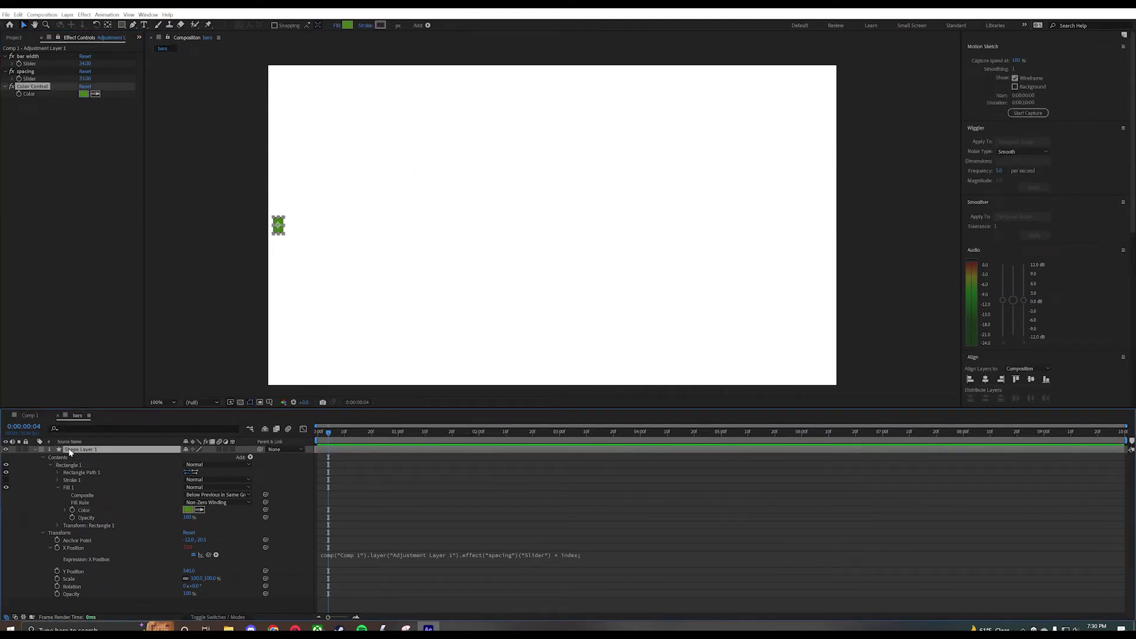
pyautogui.hotkey('ctrl', 'd')
pyautogui.hotkey('ctrl', 'd')
pyautogui.hotkey('ctrl', 'd')
pyautogui.hotkey('ctrl', 'd')
pyautogui.hotkey('ctrl', 'd')
pyautogui.hotkey('ctrl', 'd')
pyautogui.hotkey('ctrl', 'd')
pyautogui.hotkey('ctrl', 'd')
pyautogui.hotkey('ctrl', 'd')
pyautogui.hotkey('ctrl', 'd')
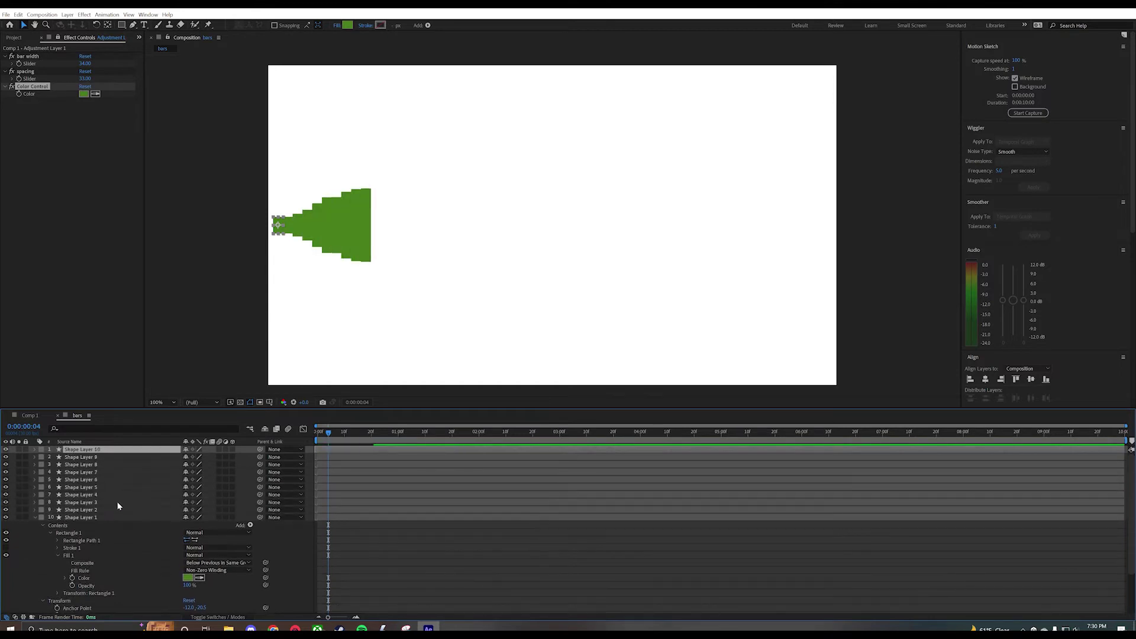
pyautogui.hotkey('ctrl', 'd')
pyautogui.hotkey('ctrl', 'd')
pyautogui.hotkey('ctrl', 'd')
pyautogui.hotkey('ctrl', 'd')
pyautogui.hotkey('ctrl', 'd')
pyautogui.hotkey('ctrl', 'd')
pyautogui.hotkey('ctrl', 'd')
pyautogui.hotkey('ctrl', 'd')
pyautogui.hotkey('ctrl', 'd')
pyautogui.hotkey('ctrl', 'd')
pyautogui.hotkey('ctrl', 'd')
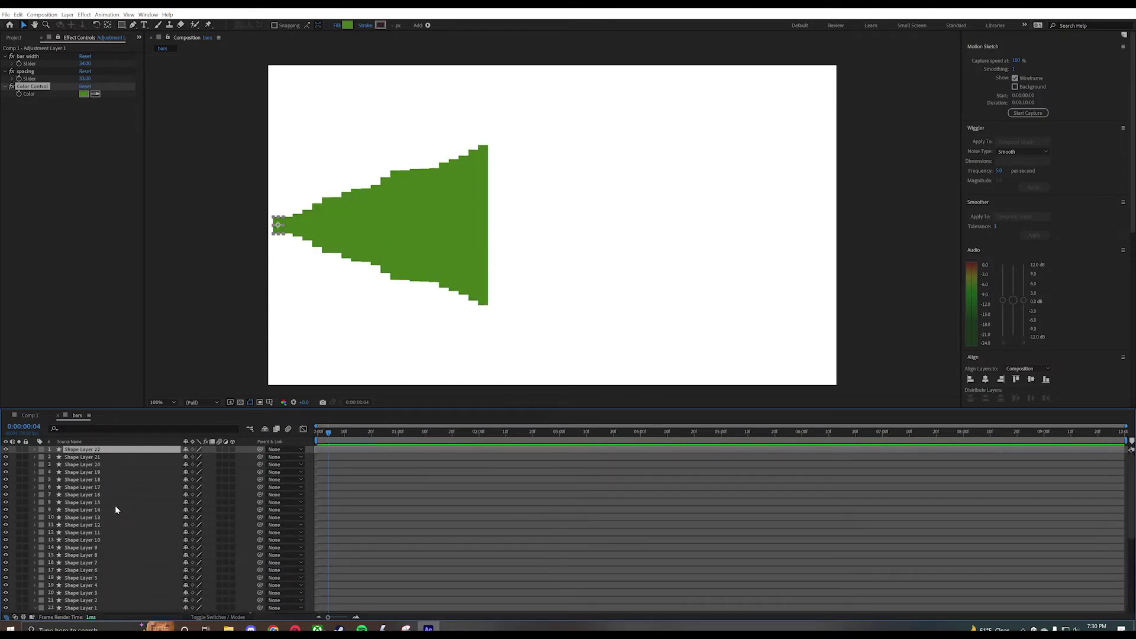
pyautogui.hotkey('ctrl', 'd')
pyautogui.hotkey('ctrl', 'd')
pyautogui.hotkey('ctrl', 'd')
pyautogui.hotkey('ctrl', 'd')
pyautogui.hotkey('ctrl', 'd')
pyautogui.hotkey('ctrl', 'd')
pyautogui.hotkey('ctrl', 'd')
pyautogui.hotkey('ctrl', 'd')
pyautogui.hotkey('ctrl', 'd')
pyautogui.hotkey('ctrl', 'd')
pyautogui.hotkey('ctrl', 'd')
pyautogui.hotkey('ctrl', 'd')
pyautogui.hotkey('ctrl', 'd')
pyautogui.hotkey('ctrl', 'd')
pyautogui.hotkey('ctrl', 'd')
pyautogui.hotkey('ctrl', 'd')
pyautogui.hotkey('ctrl', 'd')
pyautogui.hotkey('ctrl', 'd')
pyautogui.hotkey('ctrl', 'd')
pyautogui.hotkey('ctrl', 'd')
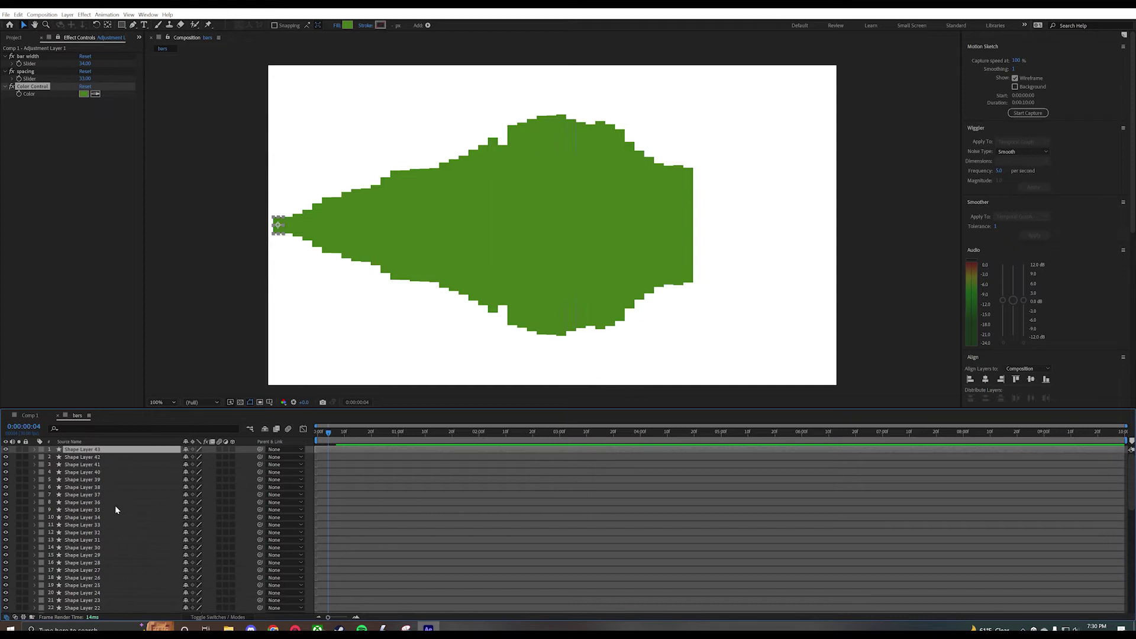
pyautogui.hotkey('ctrl', 'd')
pyautogui.hotkey('ctrl', 'd')
pyautogui.hotkey('ctrl', 'd')
pyautogui.hotkey('ctrl', 'd')
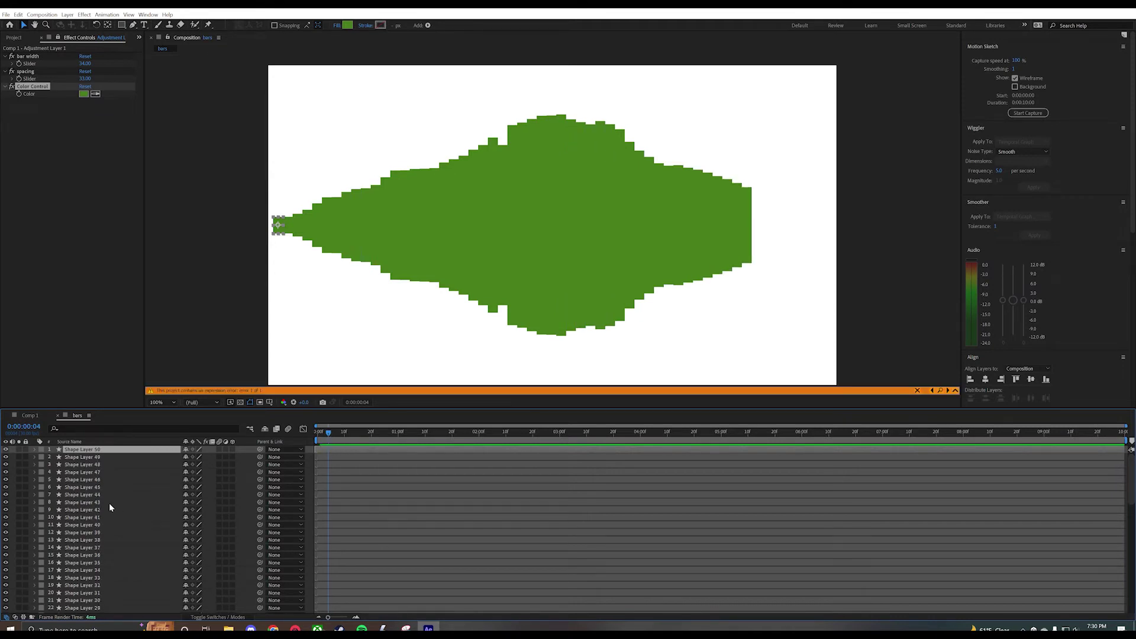
pyautogui.press('Delete')
# Step: Select all 49 bar layers and align them to a common bottom edge
pyautogui.click(98, 450)
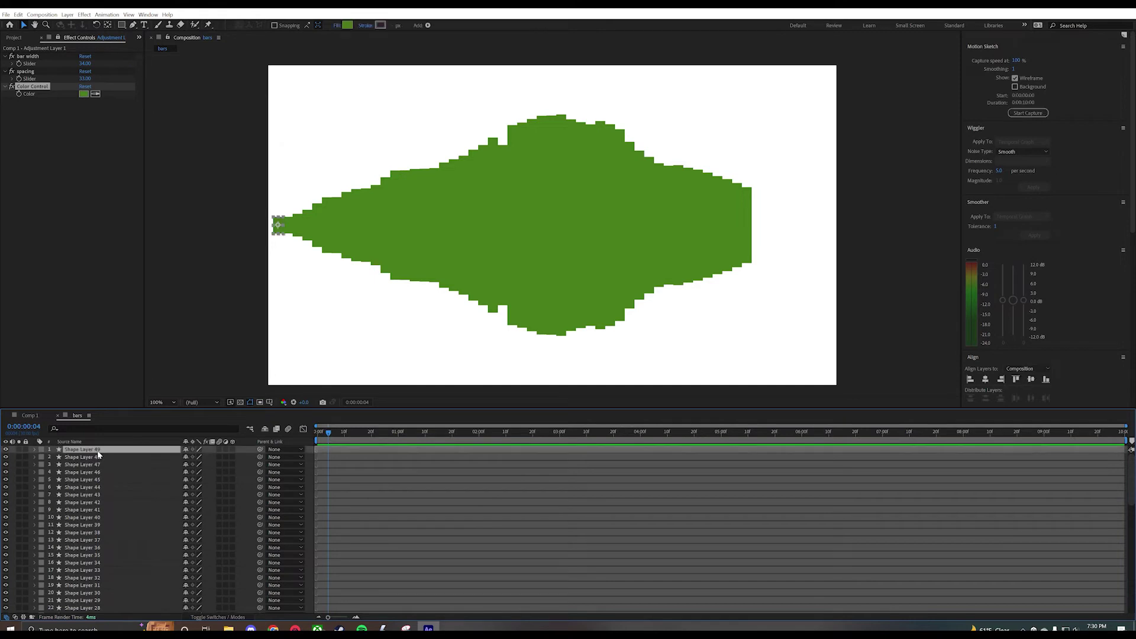
pyautogui.hotkey('ctrl', 'a')
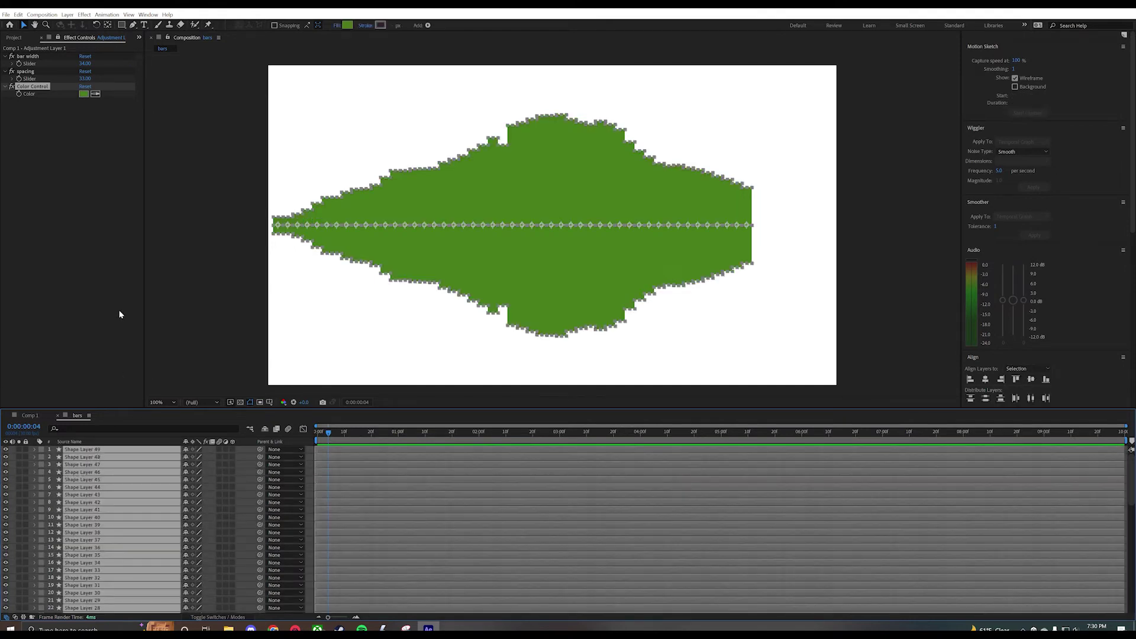
pyautogui.click(1047, 379)
pyautogui.click(980, 251)
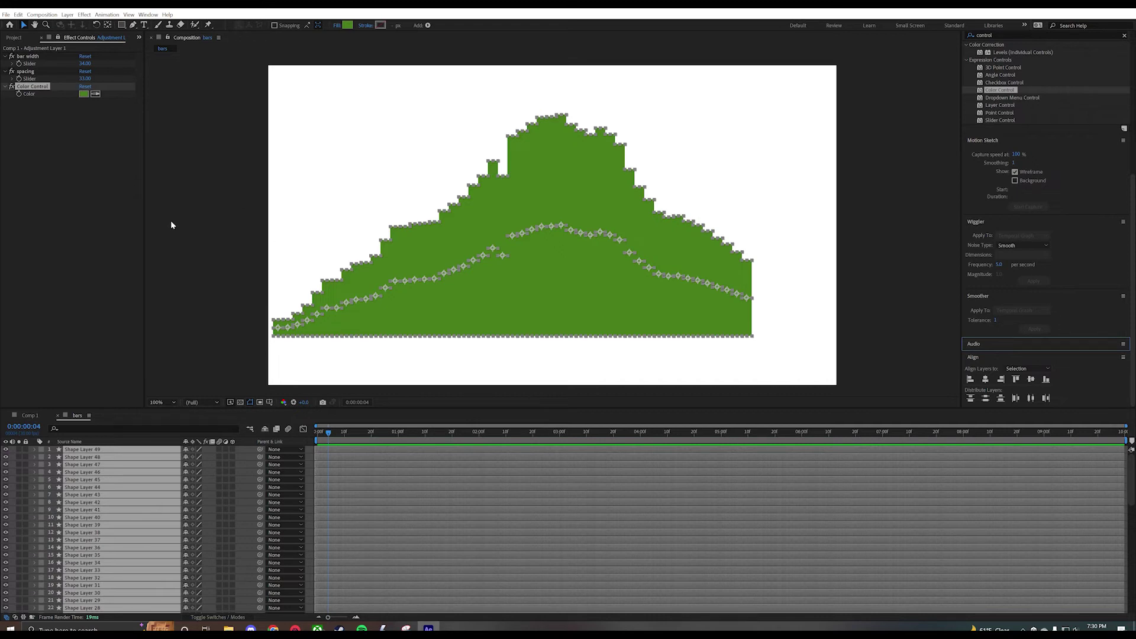
# Step: Use the Move Anchor Point extension to put every bar's anchor at its bottom centre
pyautogui.click(146, 17)
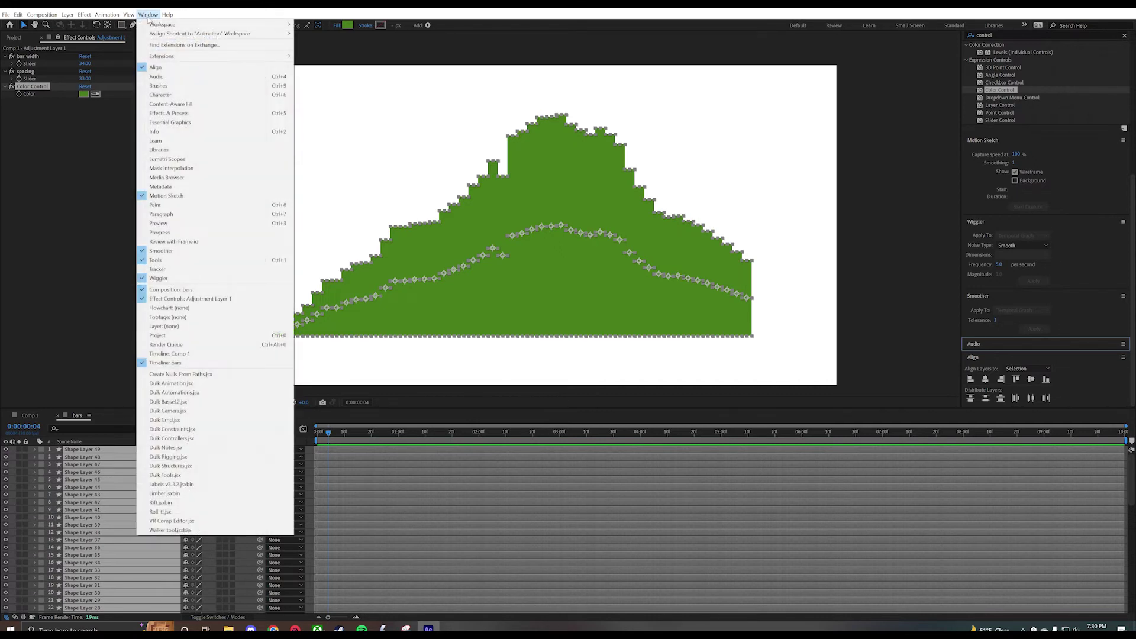
pyautogui.moveTo(212, 57)
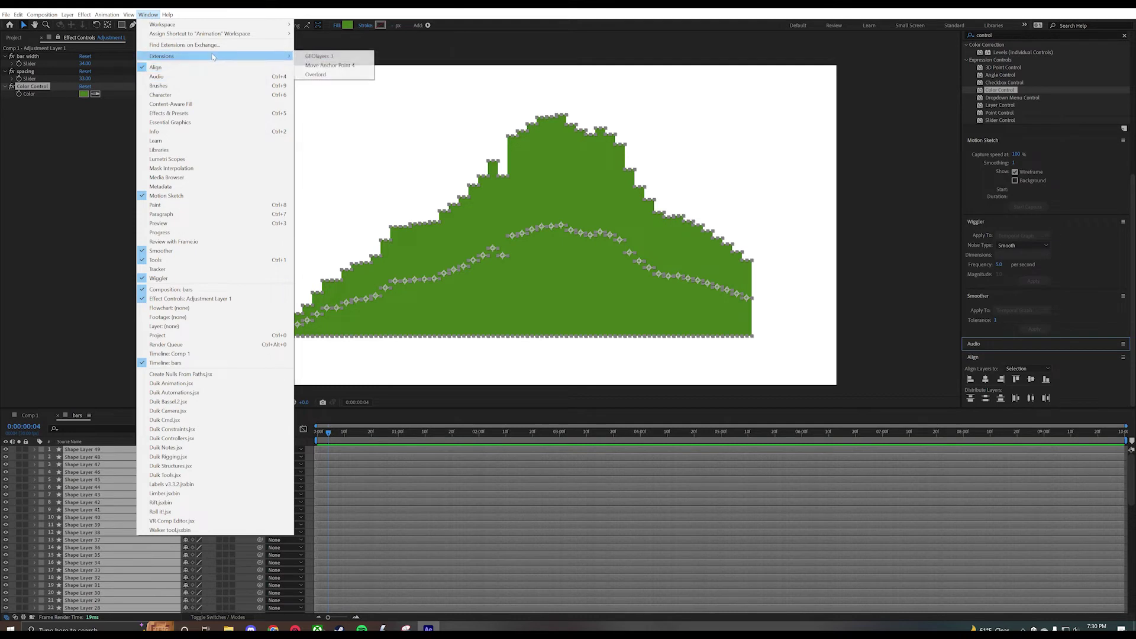
pyautogui.click(334, 61)
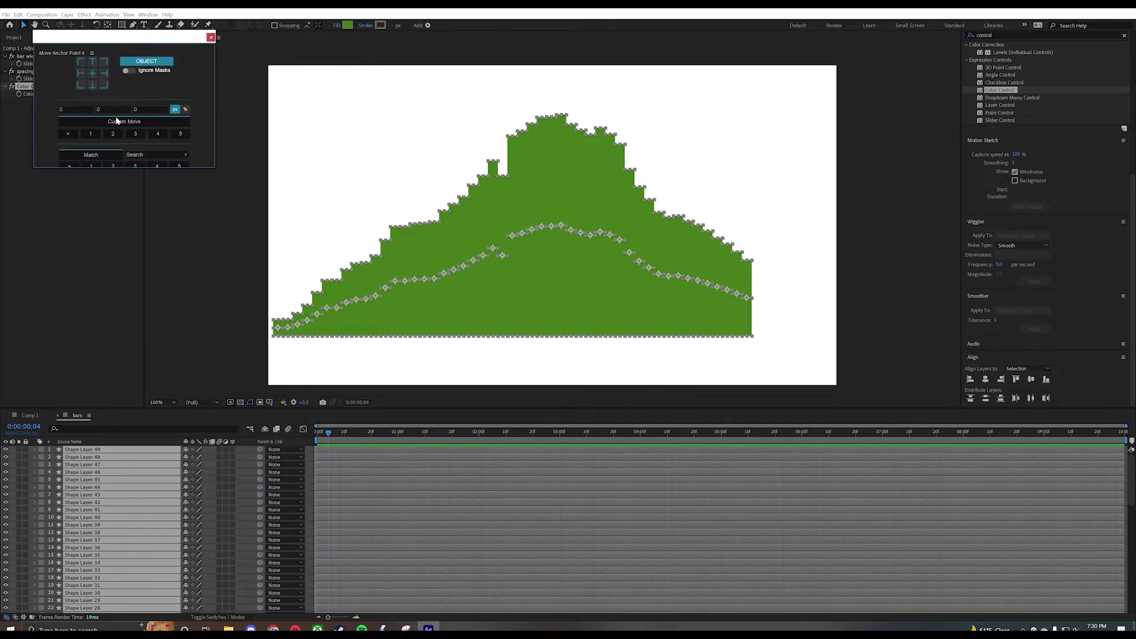
pyautogui.click(95, 85)
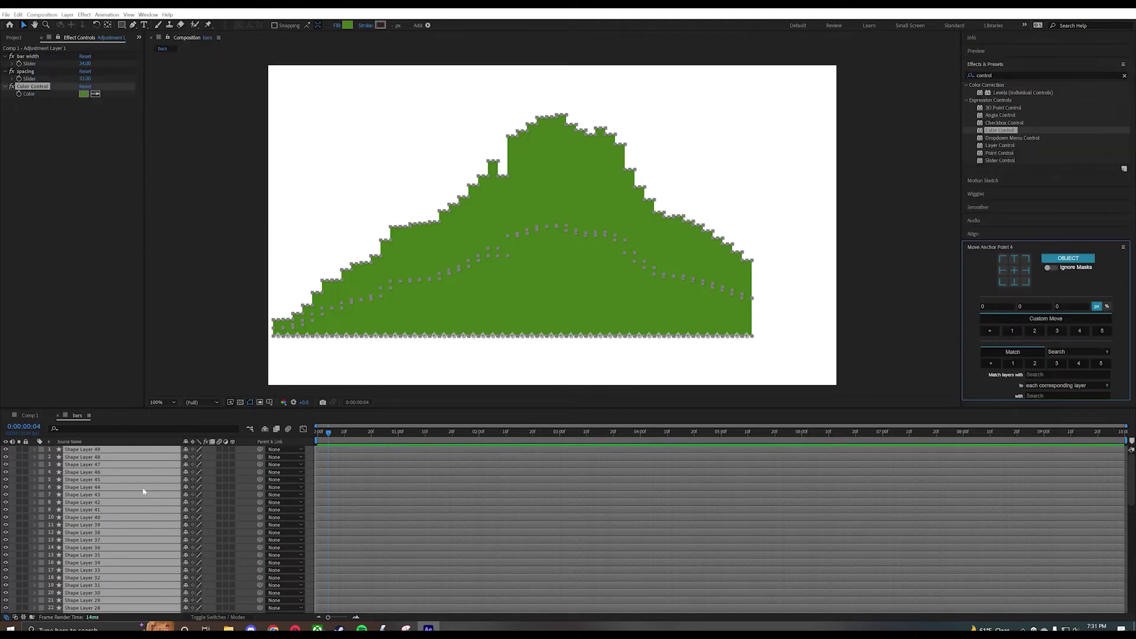
pyautogui.click(224, 309)
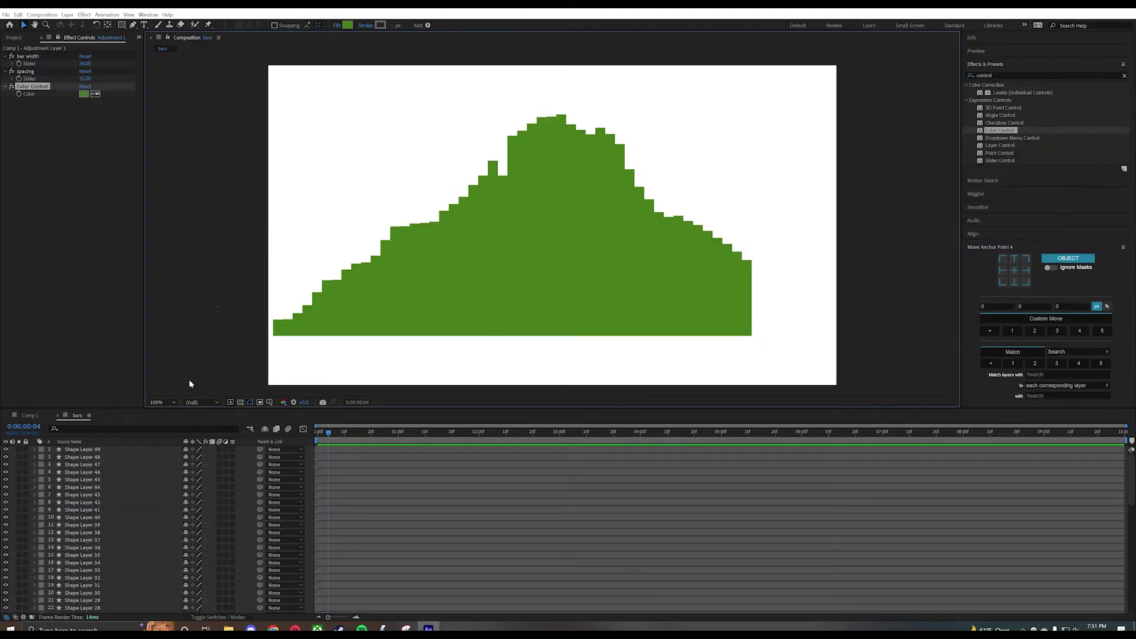
pyautogui.click(97, 451)
# Step: Keyframe Shape Layer 49's Scale from 100,0 to 100 and apply Easy Ease
pyautogui.press('s')
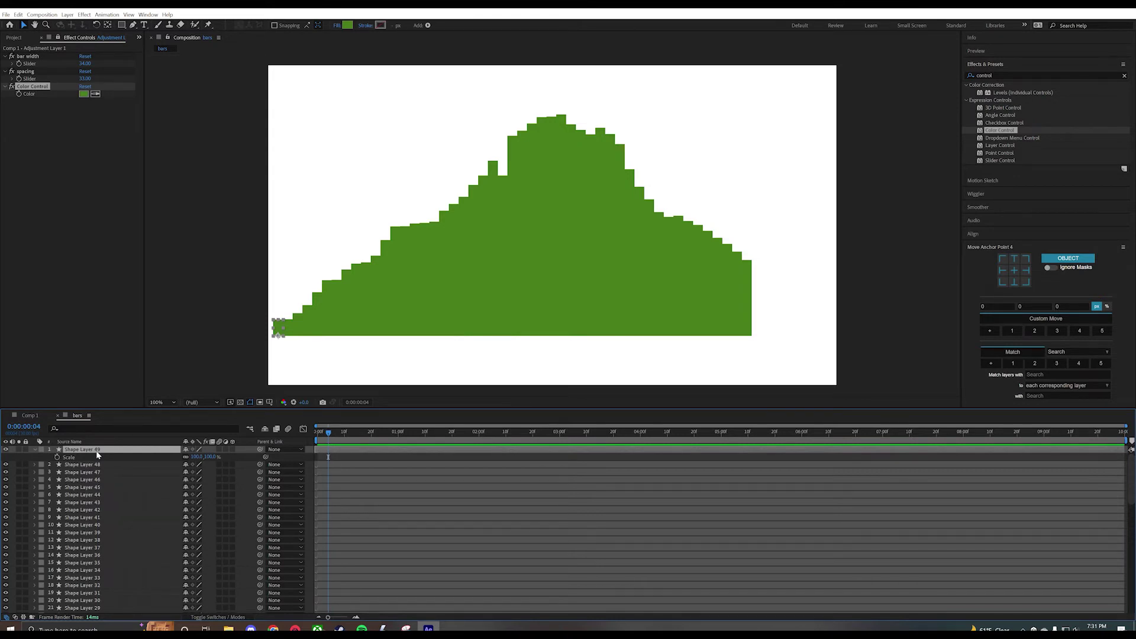
pyautogui.click(56, 457)
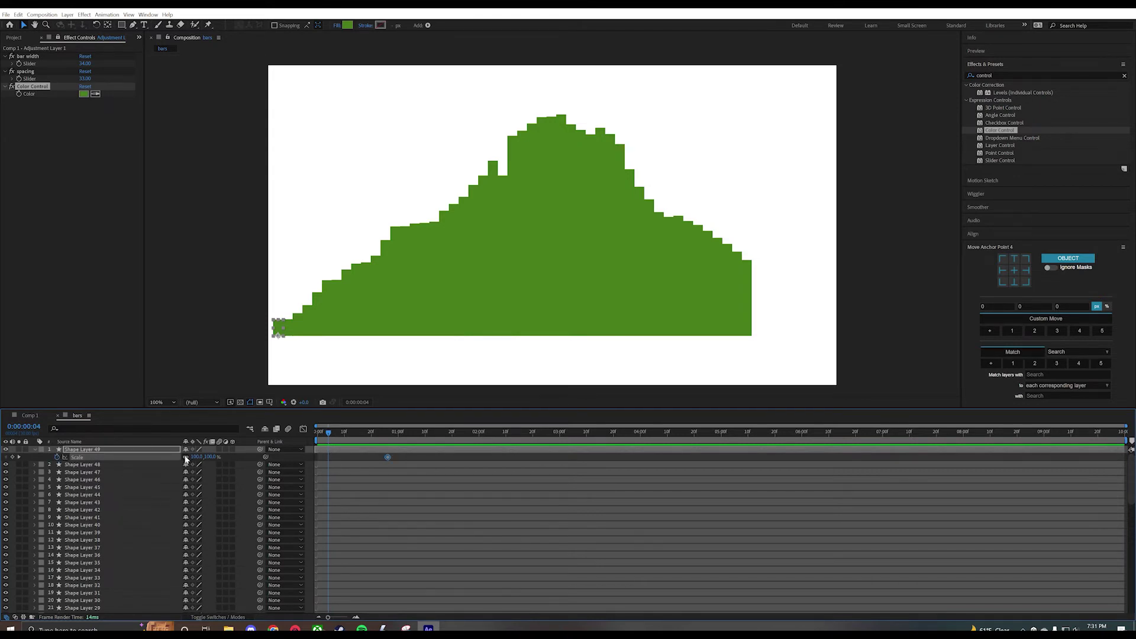
pyautogui.moveTo(211, 459); pyautogui.dragTo(172, 459)
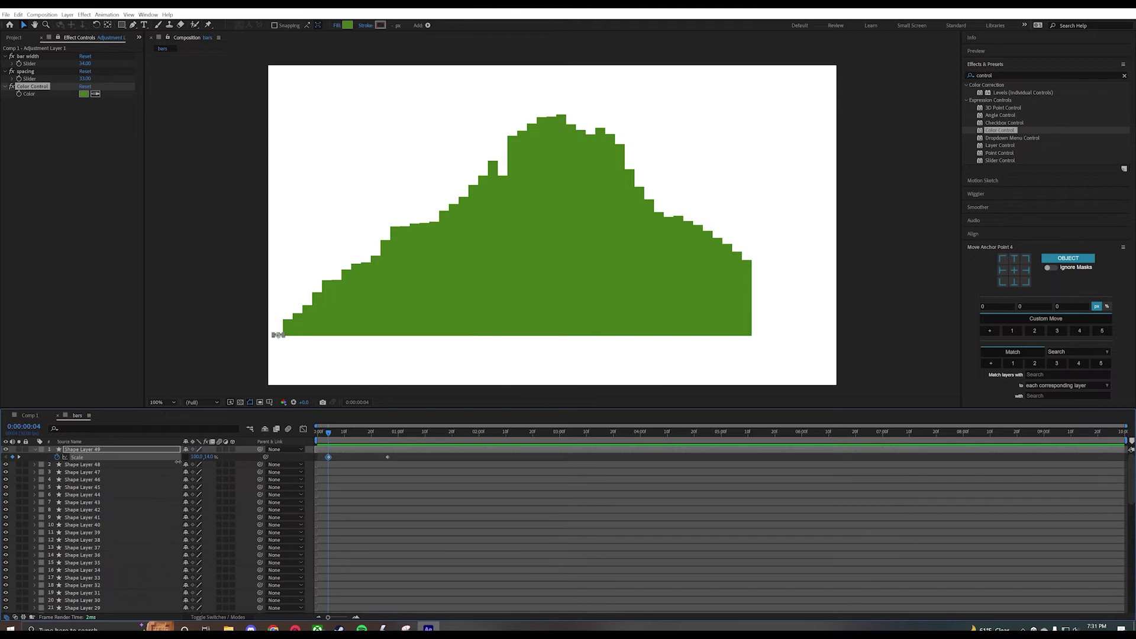
pyautogui.click(210, 457)
pyautogui.press("'")
pyautogui.click(421, 472)
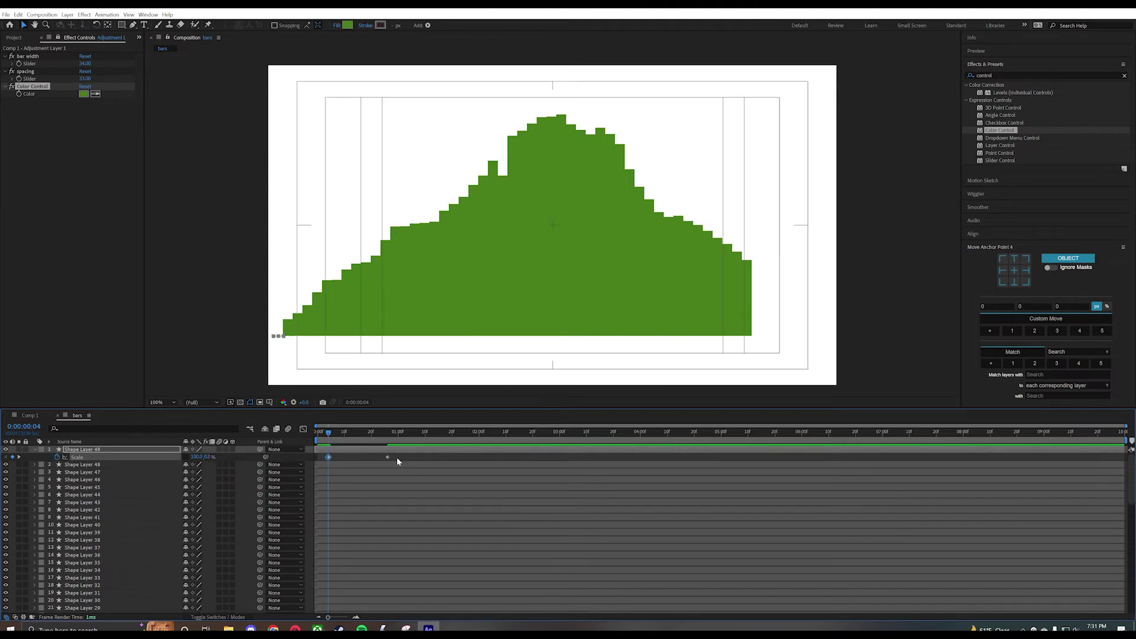
pyautogui.moveTo(398, 457); pyautogui.dragTo(423, 434)
pyautogui.press('F9')
pyautogui.press("'")
pyautogui.press("'")
# Step: Shift the scale speed peak toward the start in the Graph Editor and preview
pyautogui.click(303, 429)
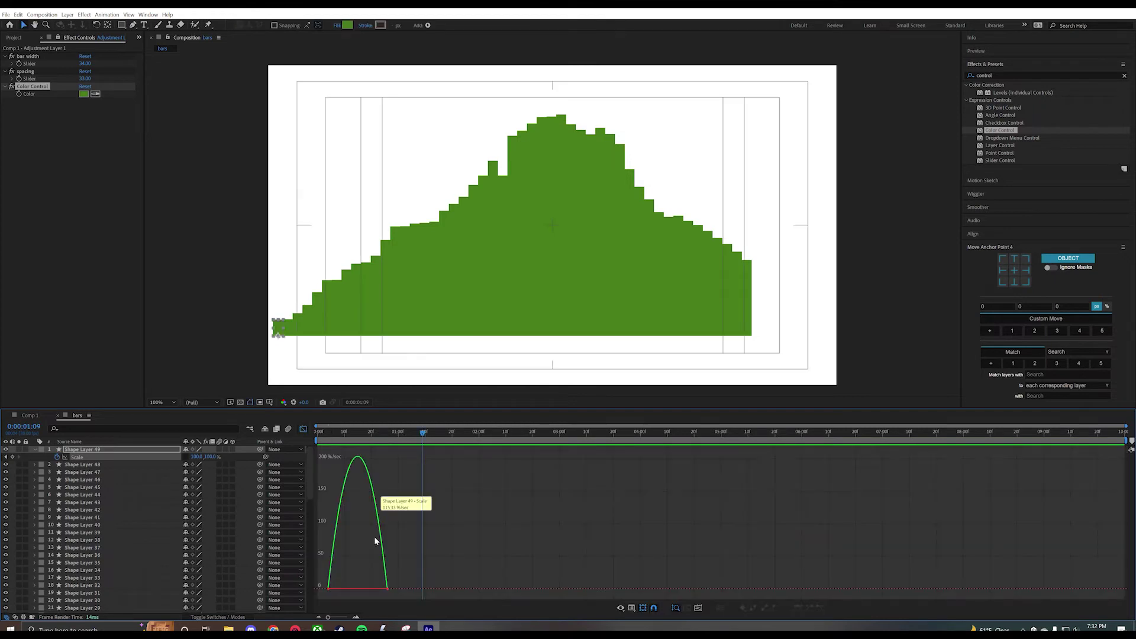
pyautogui.moveTo(405, 579); pyautogui.dragTo(337, 589)
pyautogui.moveTo(331, 430); pyautogui.dragTo(307, 436)
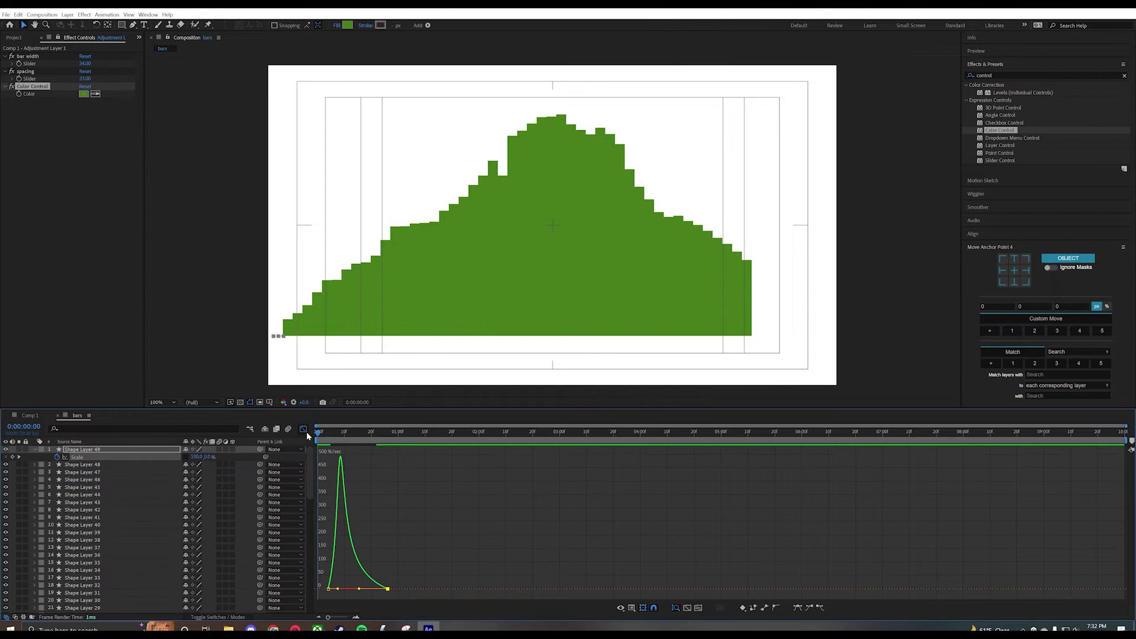
pyautogui.click(303, 429)
pyautogui.press('space')
pyautogui.press('space')
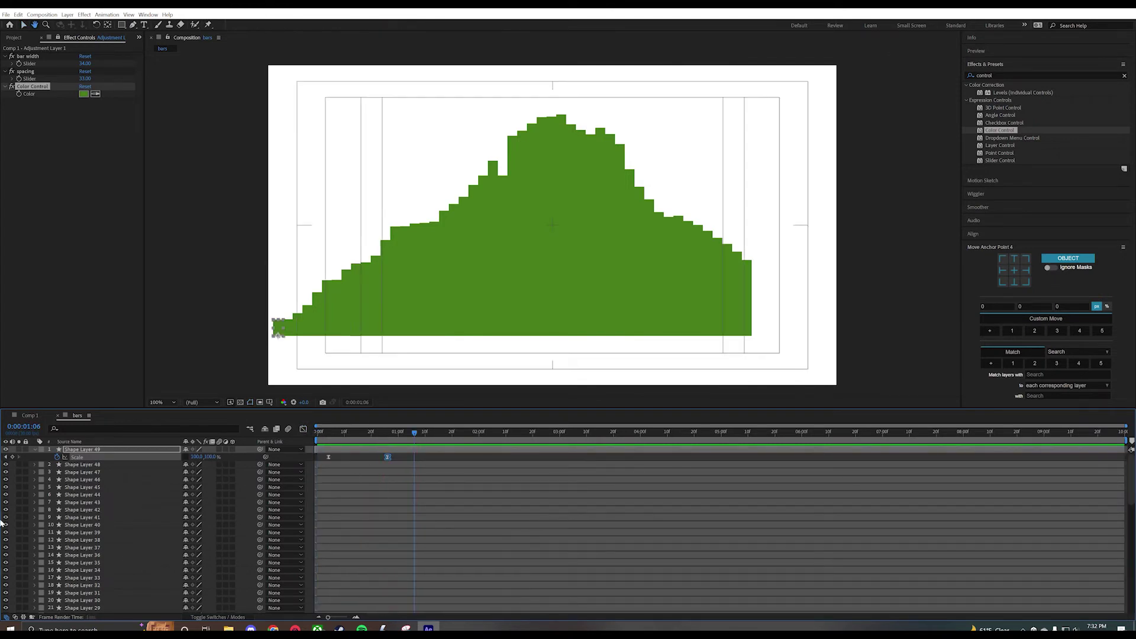
# Step: Paste the grow animation onto every bar layer and preview all bars growing
pyautogui.click(6, 457)
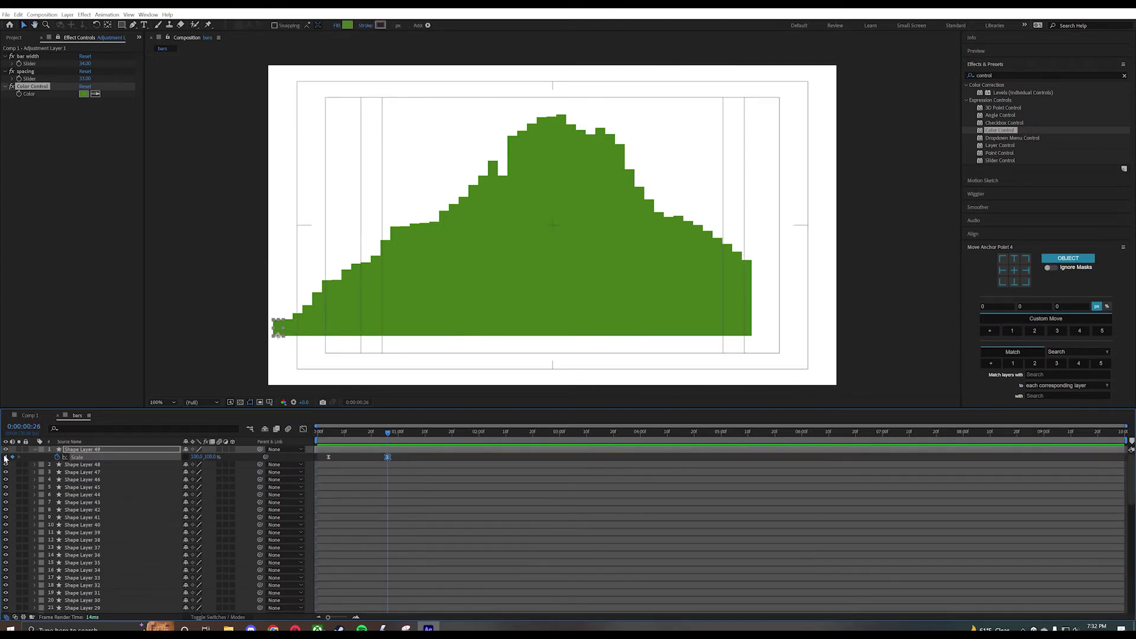
pyautogui.click(6, 458)
pyautogui.hotkey('ctrl', 'a')
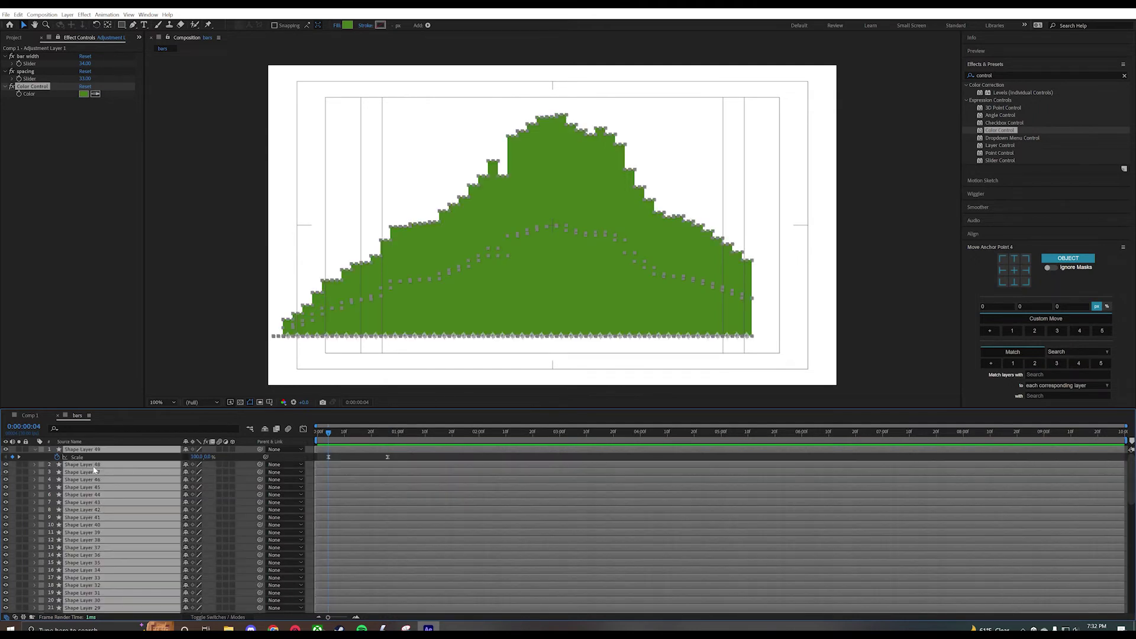
pyautogui.hotkey('ctrl', 'v')
pyautogui.press('space')
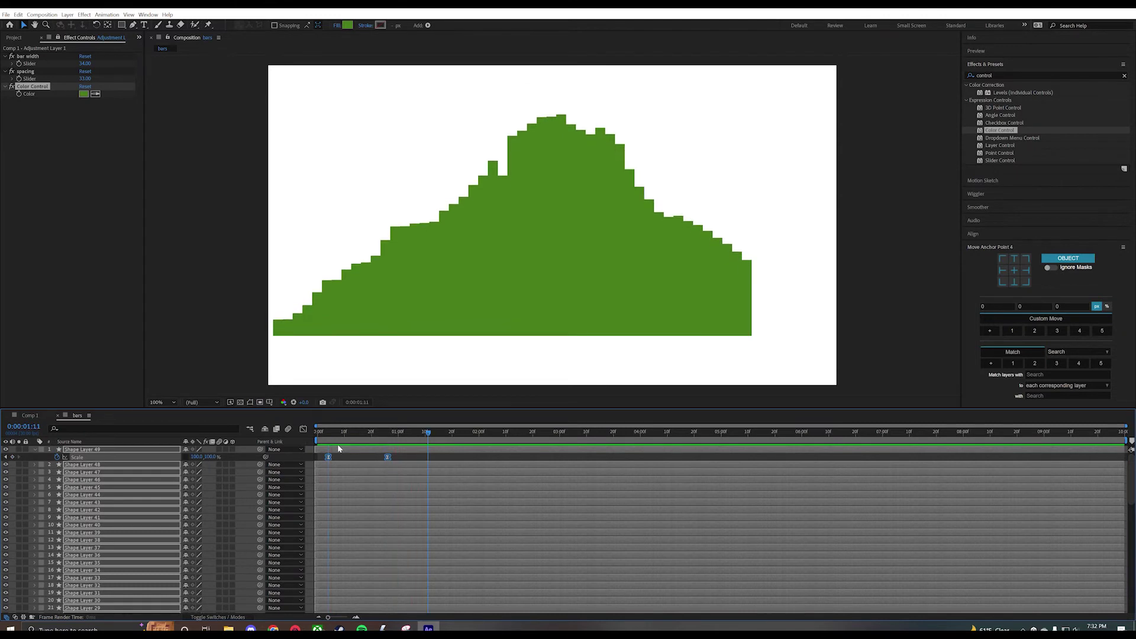
pyautogui.press('space')
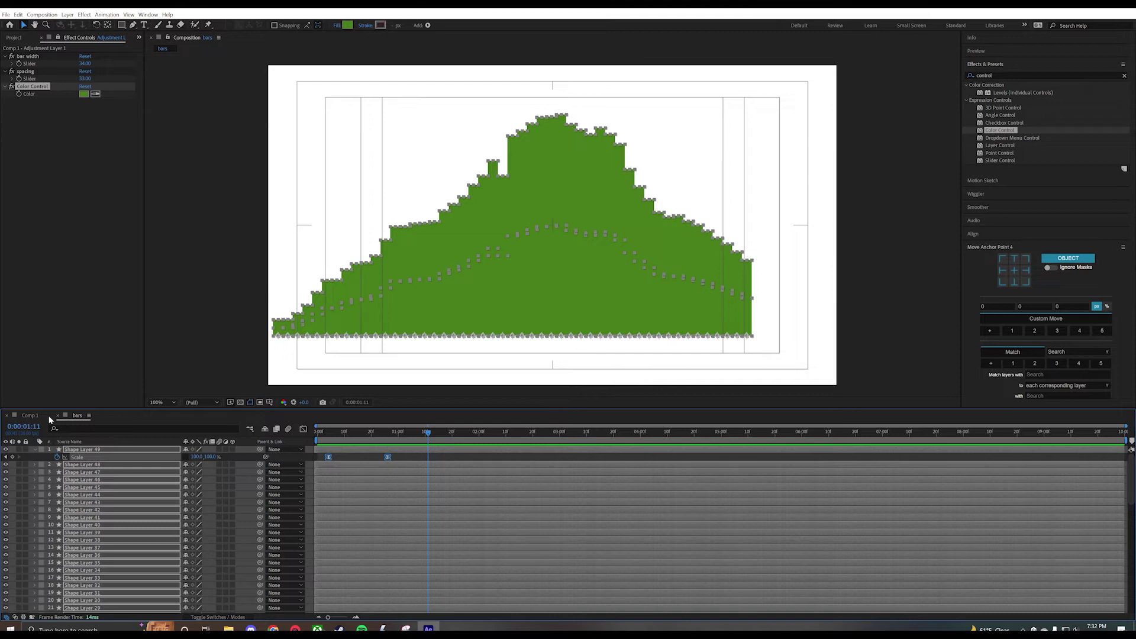
# Step: Place the bars composition into Comp 1 and play back the growing bars
pyautogui.click(29, 416)
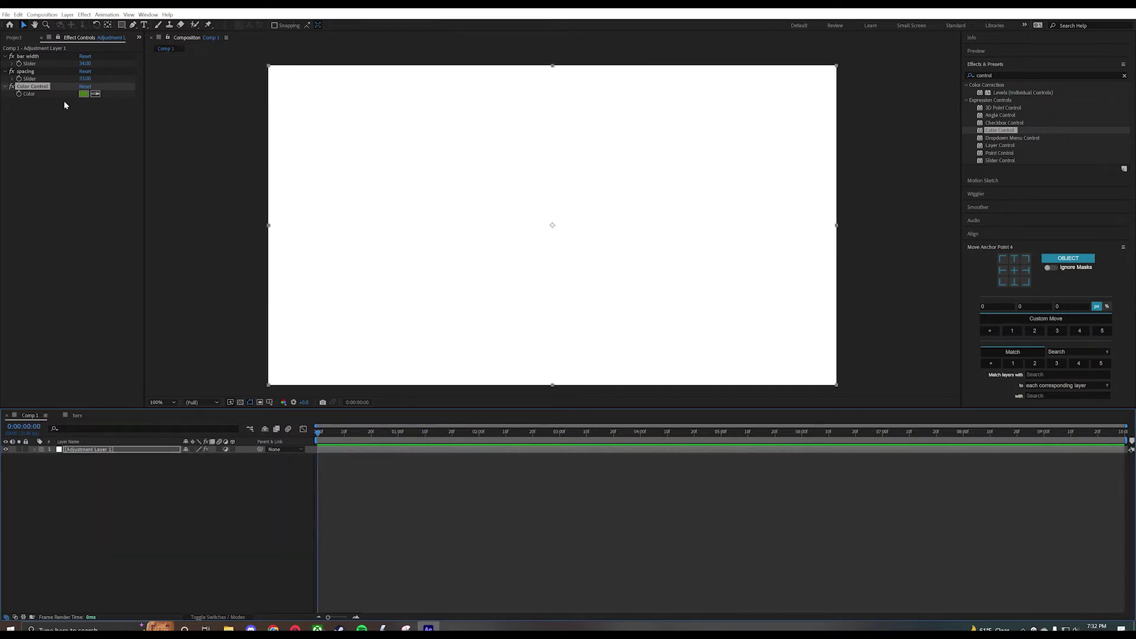
pyautogui.click(14, 37)
pyautogui.moveTo(22, 143); pyautogui.dragTo(175, 527)
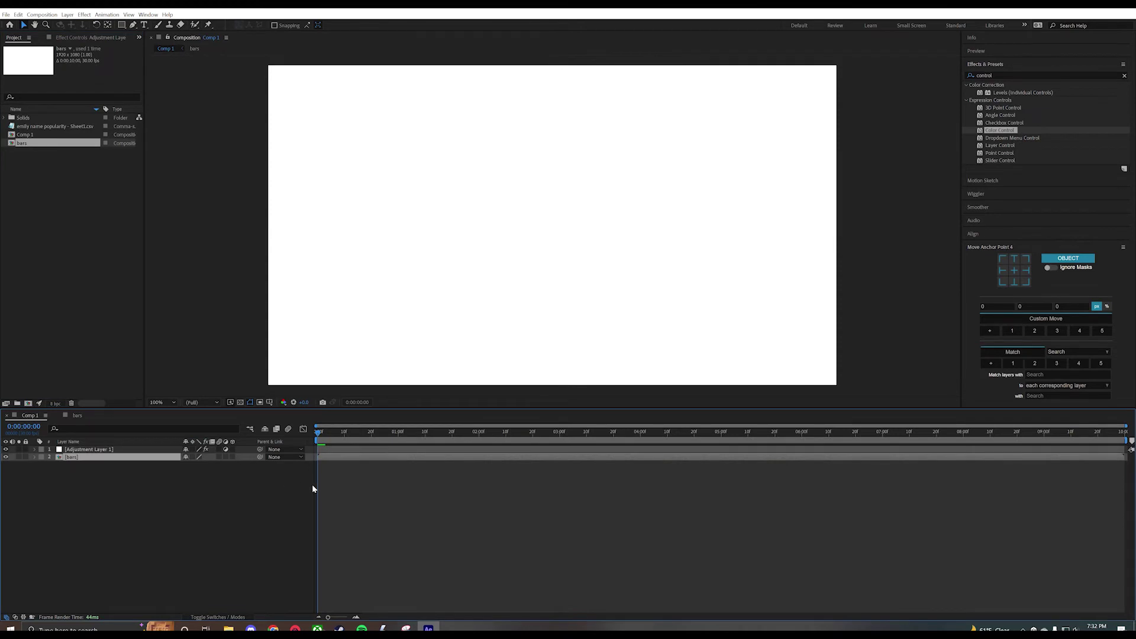
pyautogui.press('space')
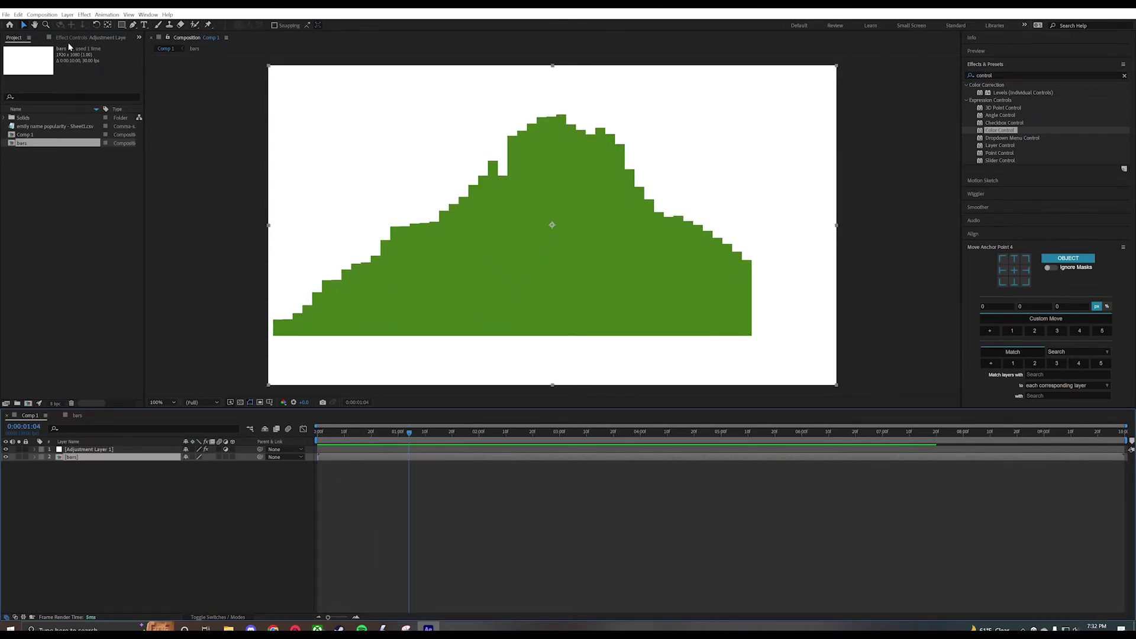
# Step: Set the adjustment layer's spacing slider to 38.3 so small gaps appear between bars
pyautogui.click(71, 38)
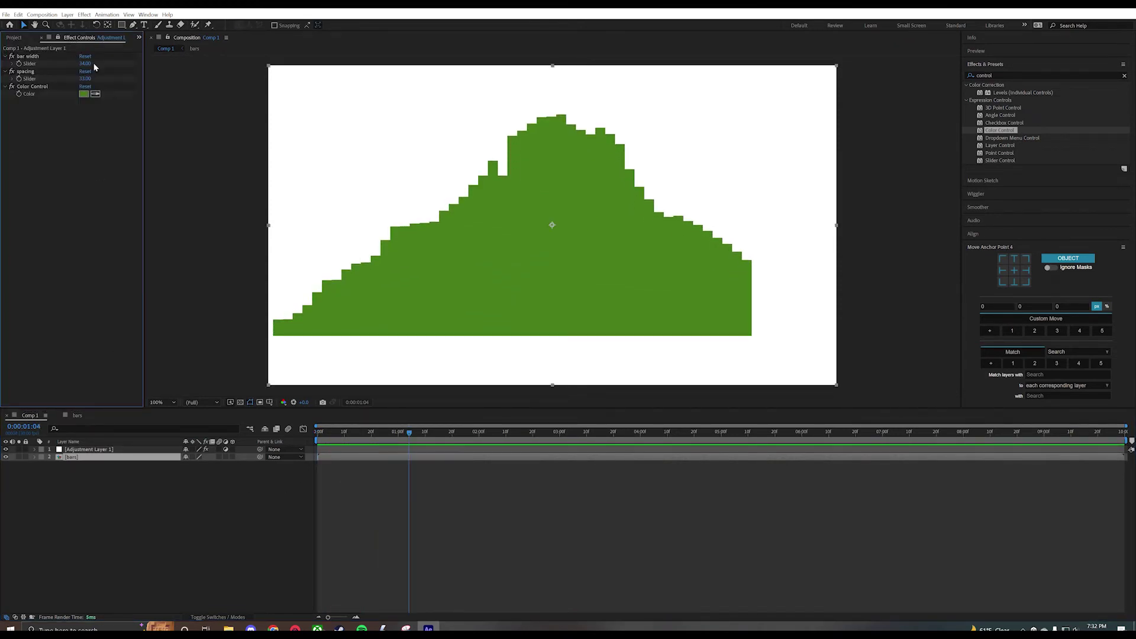
pyautogui.moveTo(85, 78); pyautogui.dragTo(86, 80)
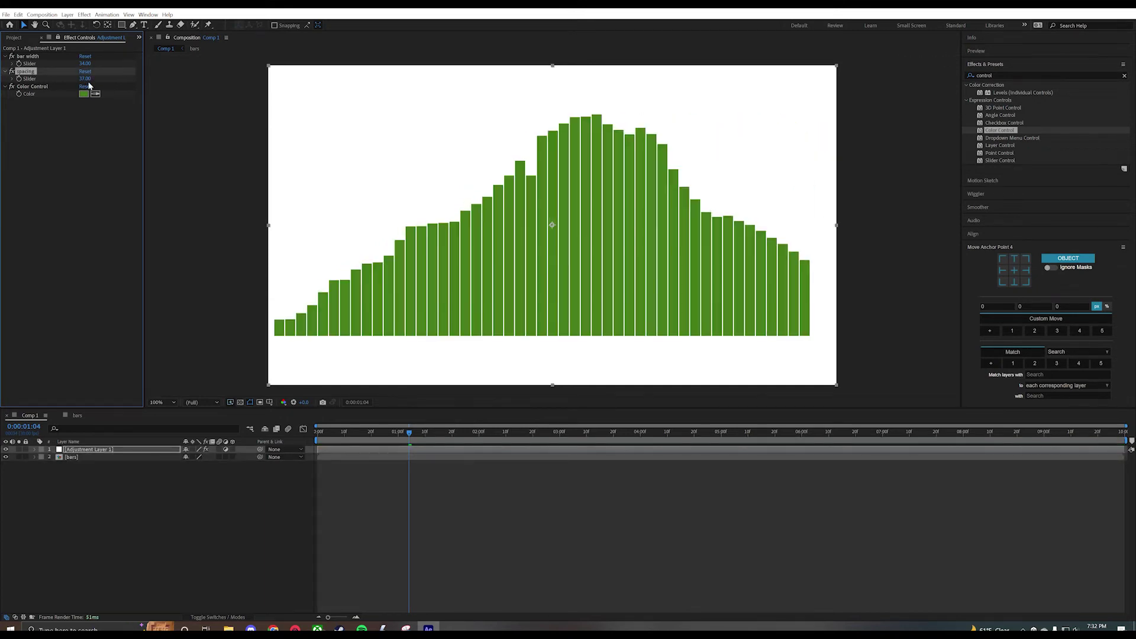
pyautogui.click(85, 78)
pyautogui.write('38')
pyautogui.press('Return')
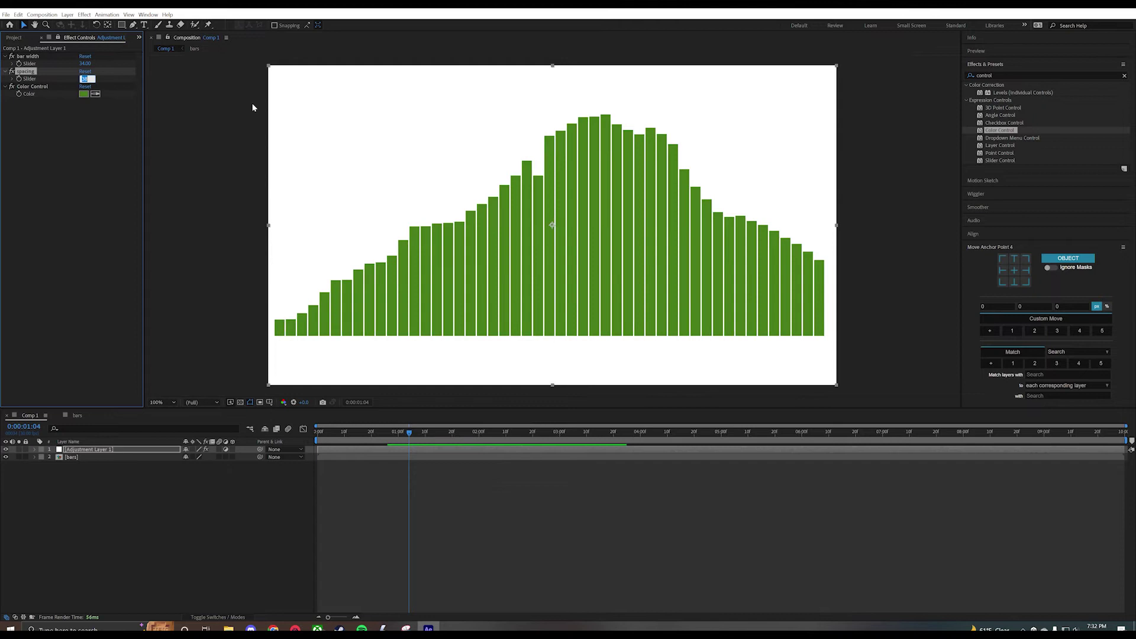
pyautogui.click(86, 63)
pyautogui.press('Tab')
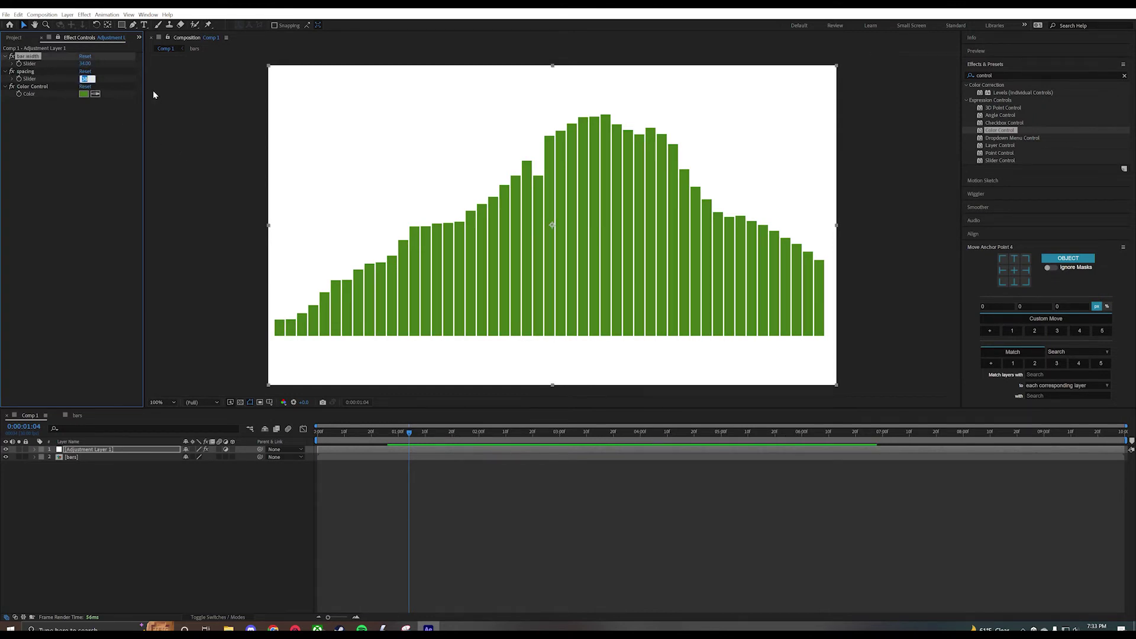
pyautogui.write('38.3')
pyautogui.press('Return')
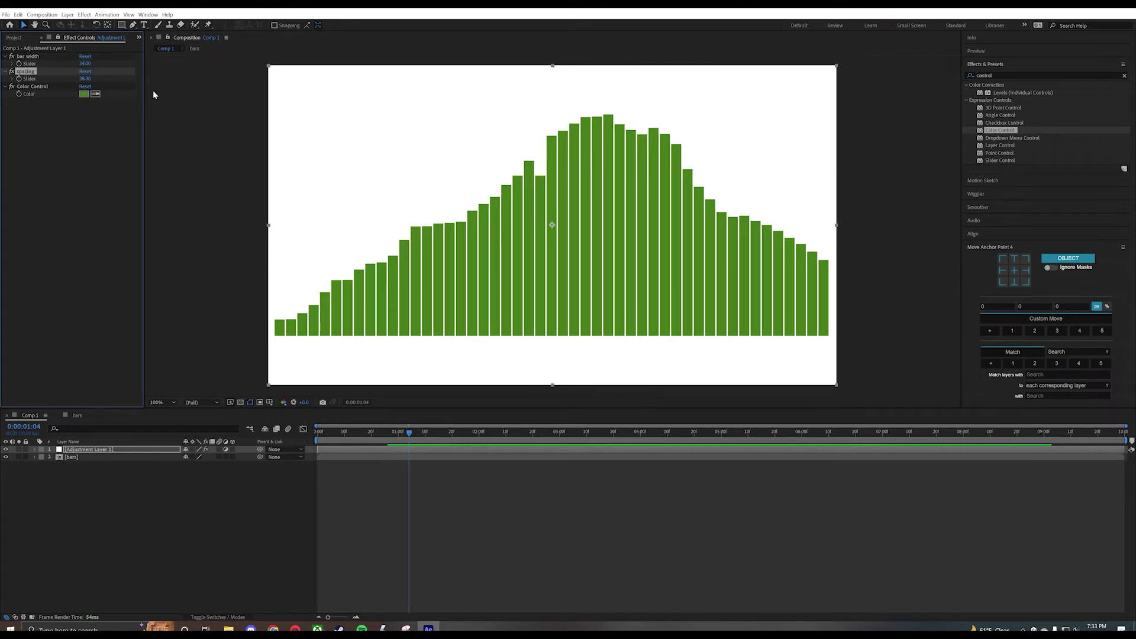
# Step: Add a dark grey solid layer and move it beneath the bars
pyautogui.rightClick(96, 483)
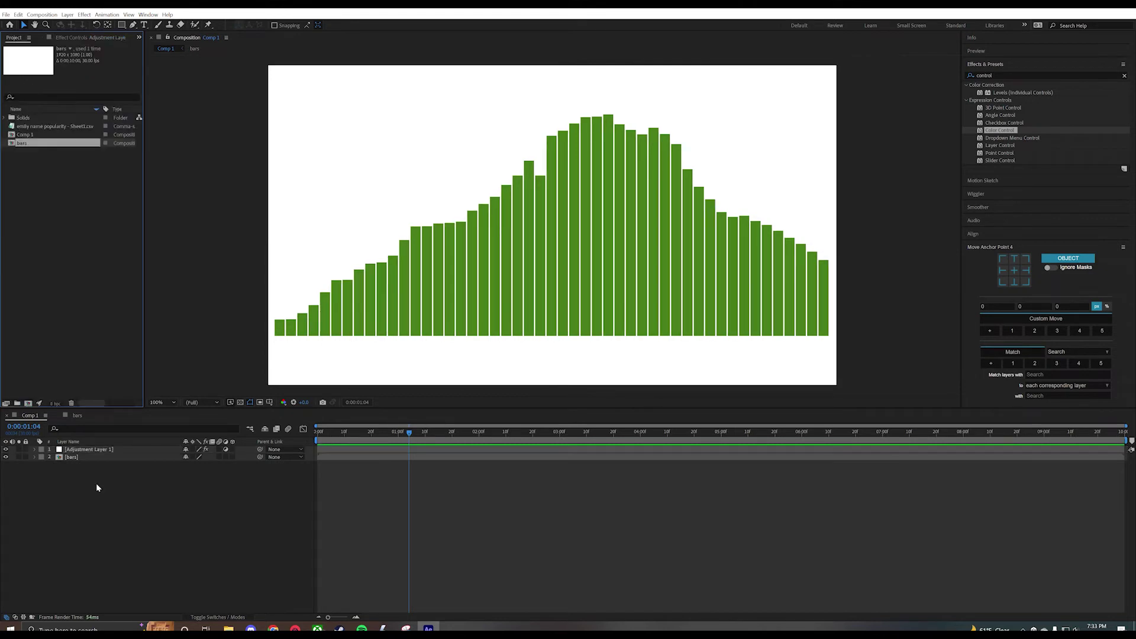
pyautogui.moveTo(127, 491)
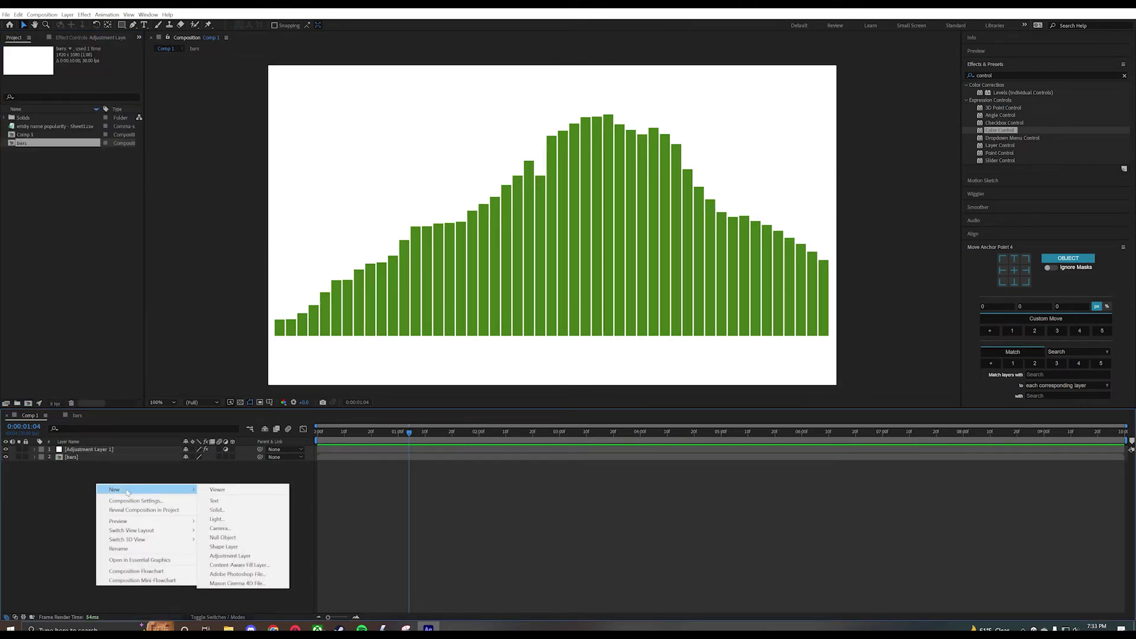
pyautogui.click(217, 510)
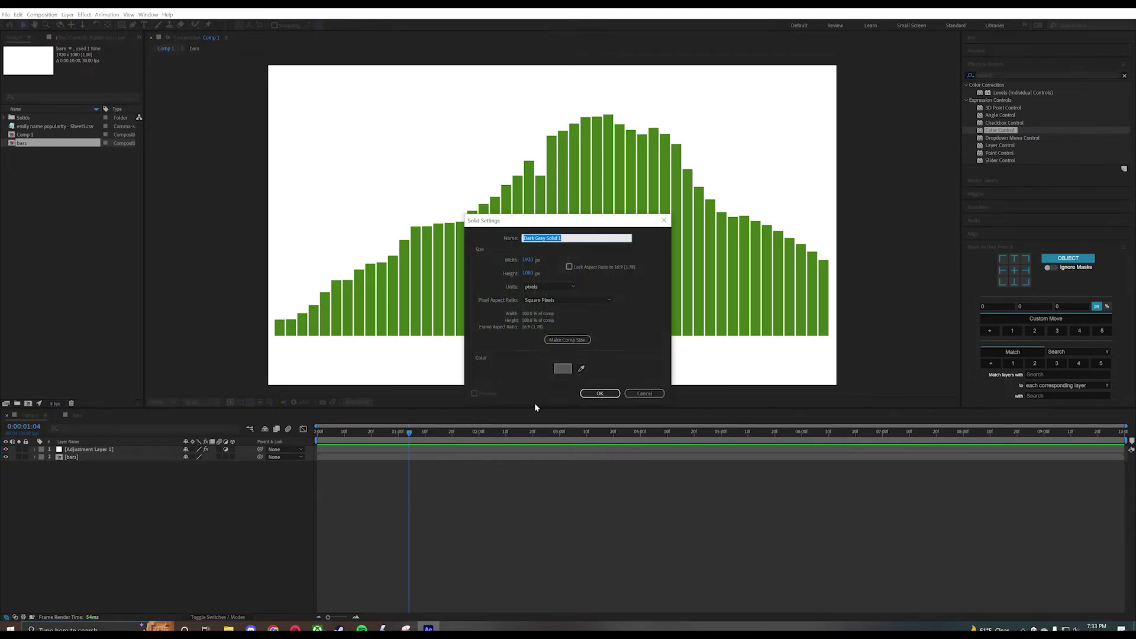
pyautogui.click(600, 393)
pyautogui.moveTo(98, 450); pyautogui.dragTo(95, 475)
# Step: Change the bar graph's Color Control to bright cyan (11BADE)
pyautogui.click(69, 37)
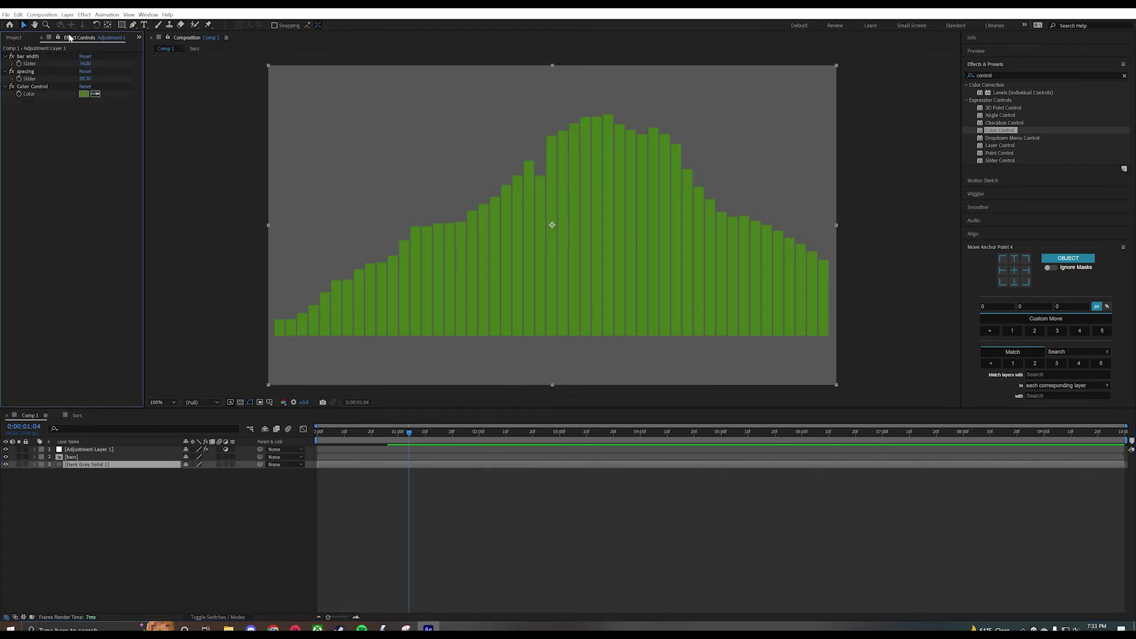
pyautogui.click(83, 93)
pyautogui.click(543, 242)
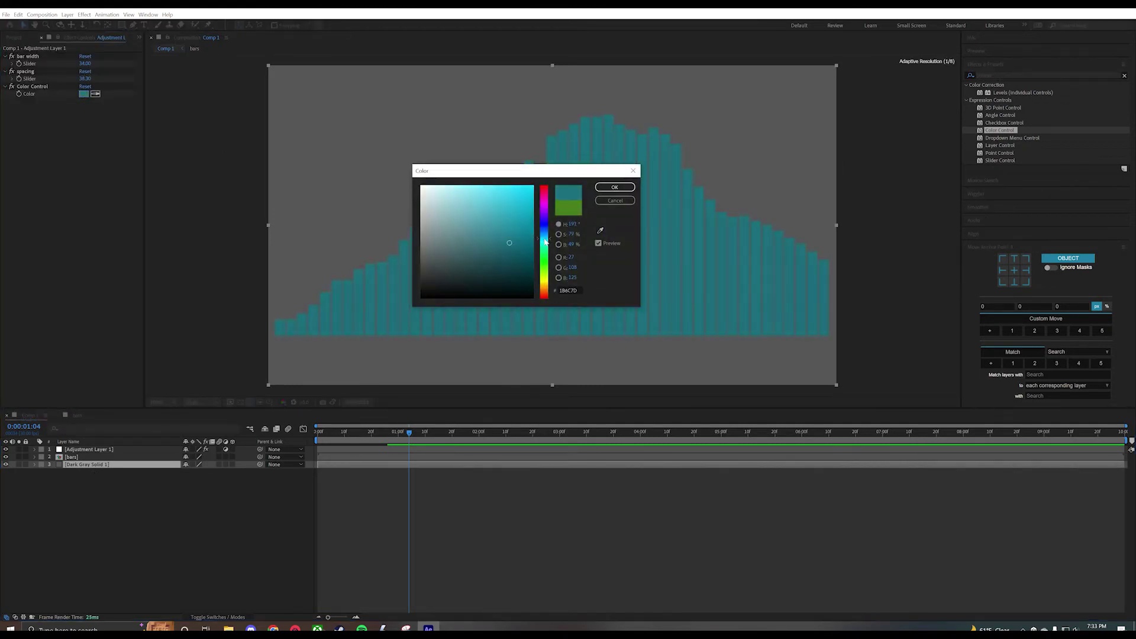
pyautogui.click(524, 199)
pyautogui.click(615, 186)
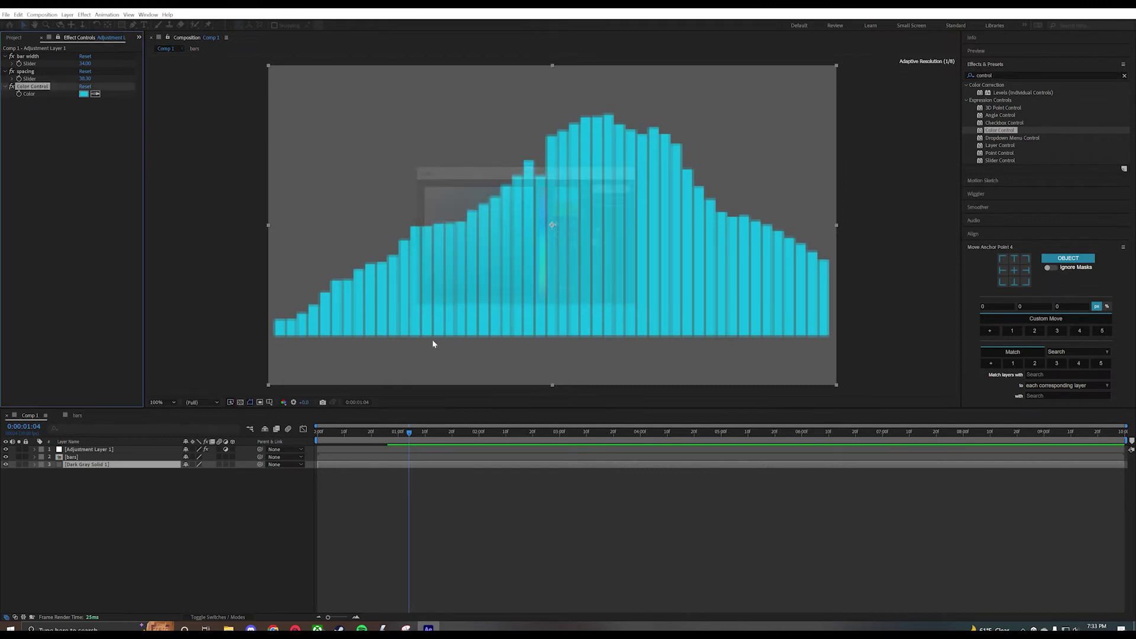
pyautogui.click(137, 541)
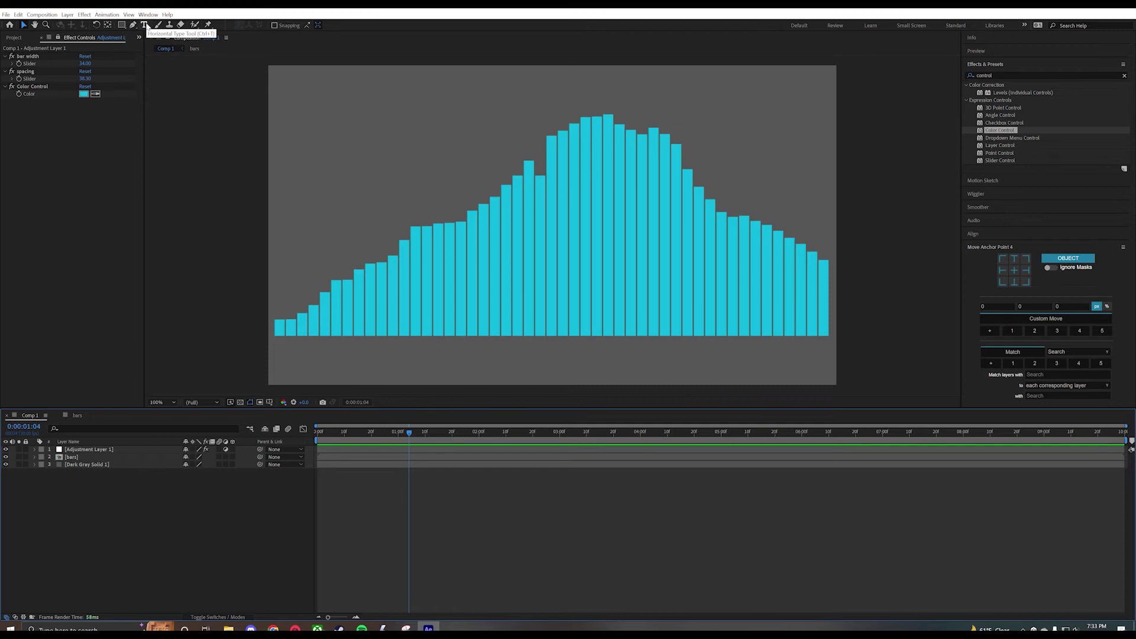
# Step: Create a 'numbers' text layer and rotate it to -90°
pyautogui.click(144, 24)
pyautogui.moveTo(327, 137); pyautogui.dragTo(515, 164)
pyautogui.write('numb')
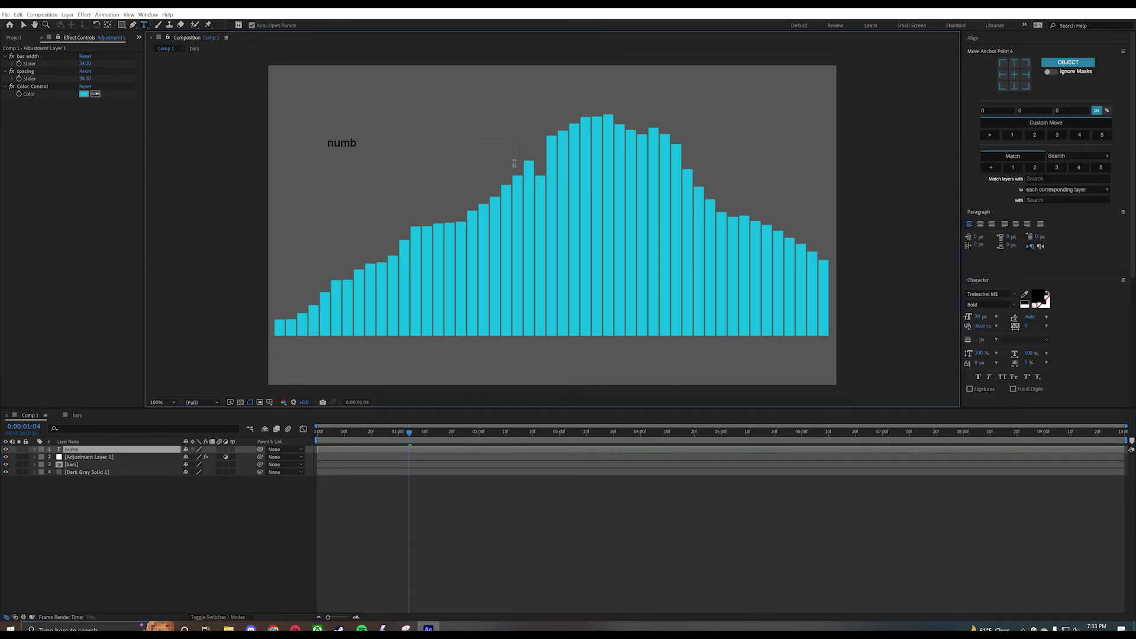
pyautogui.write('ers')
pyautogui.press('Escape')
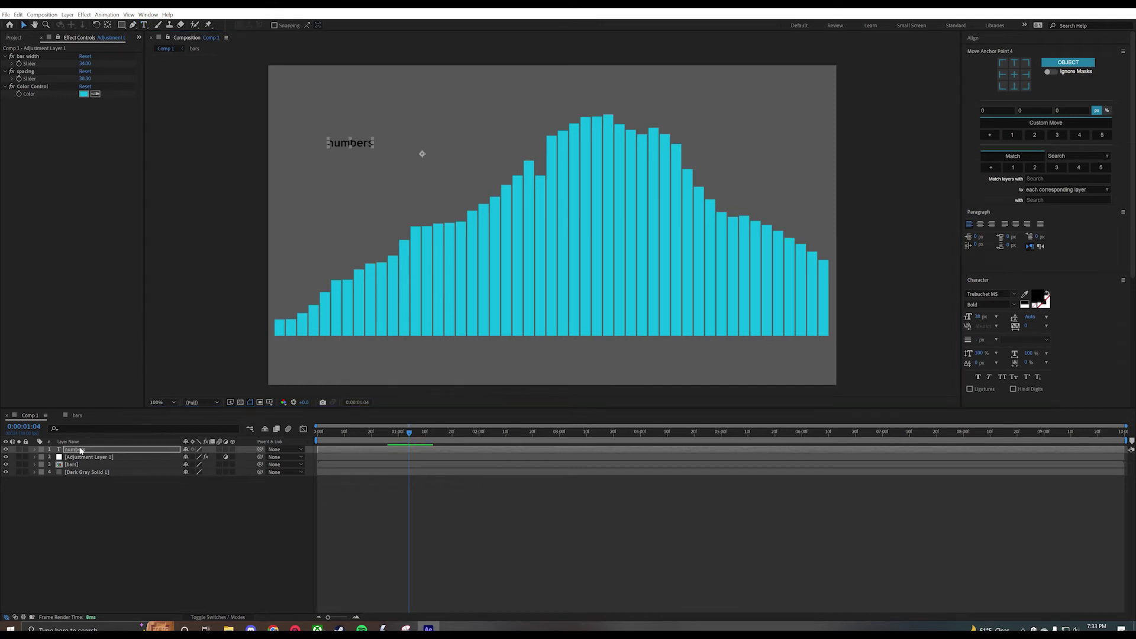
pyautogui.press('v')
pyautogui.press('r')
pyautogui.click(192, 457)
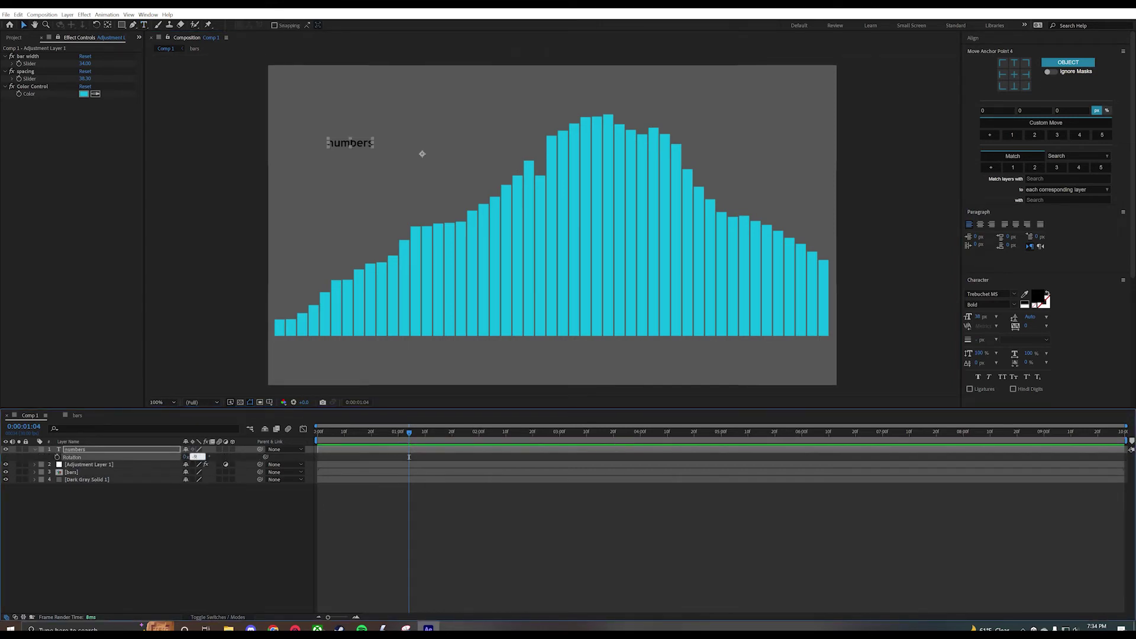
pyautogui.write('-90')
pyautogui.press('Return')
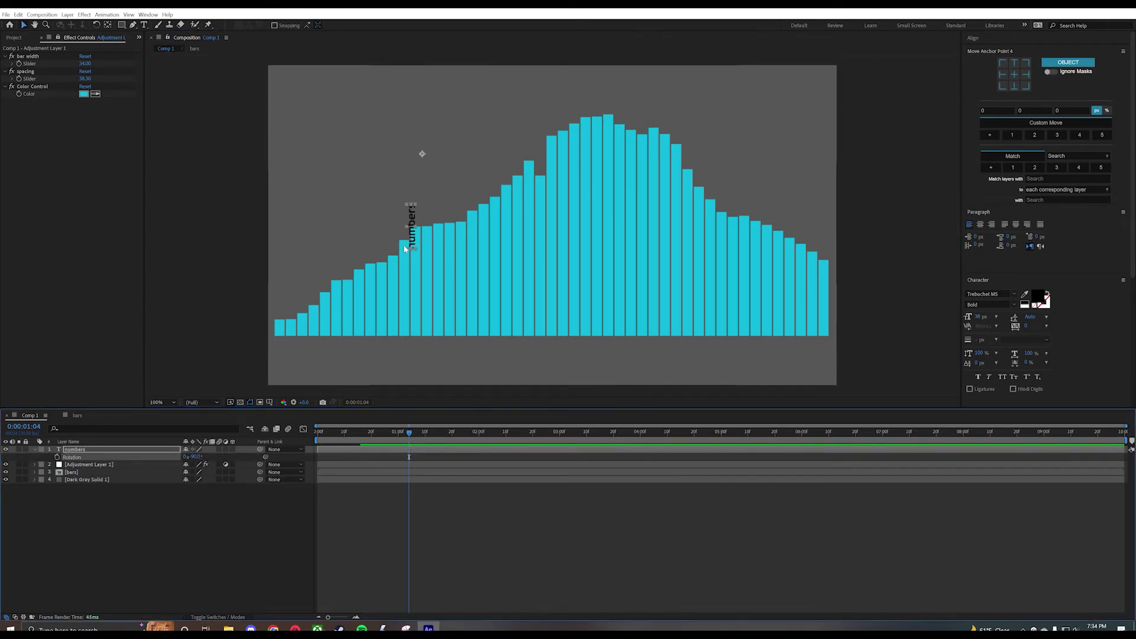
# Step: Make the label's fill white and position it on the first bar
pyautogui.click(1039, 296)
pyautogui.click(421, 186)
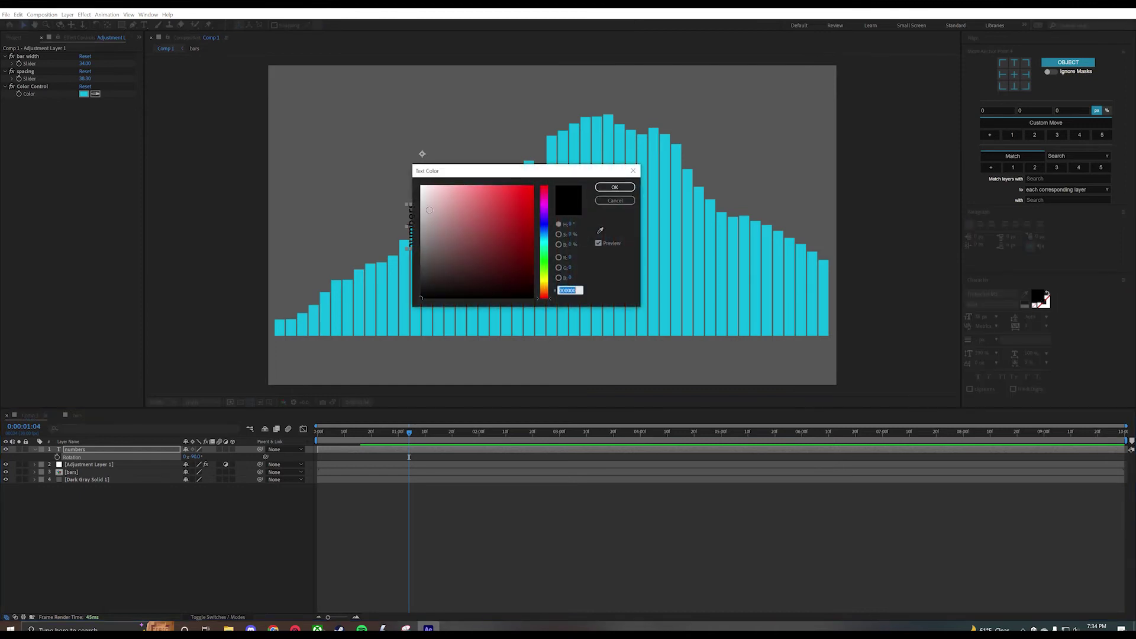
pyautogui.click(615, 187)
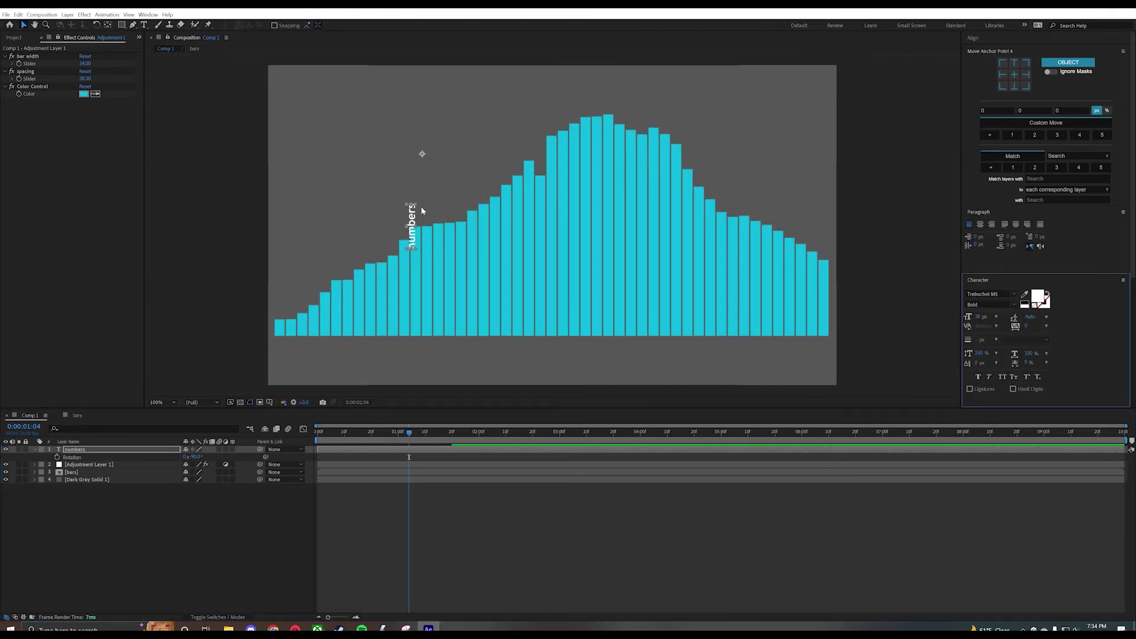
pyautogui.moveTo(409, 225)
pyautogui.mouseDown()
pyautogui.moveTo(276, 298)
pyautogui.moveTo(720, 148)
pyautogui.mouseUp()
pyautogui.press('.')
pyautogui.press('h')
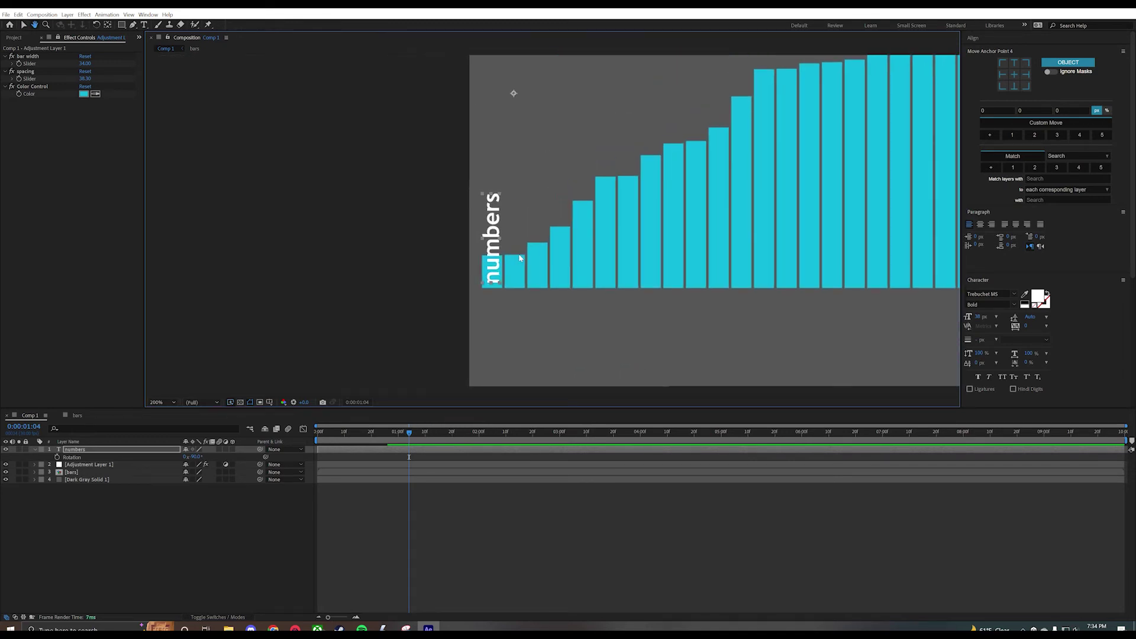
pyautogui.press('v')
pyautogui.press('Left')
pyautogui.press('Down')
pyautogui.press('Down')
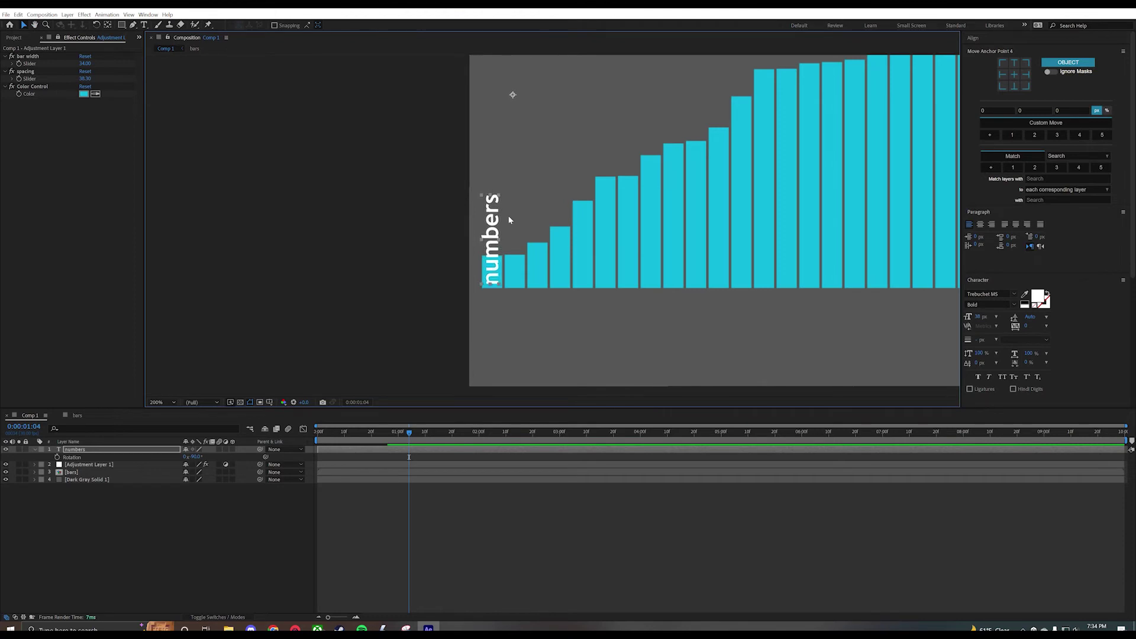
# Step: Set the label's font size to 24 px and tracking to -10
pyautogui.hotkey('ctrl', 't')
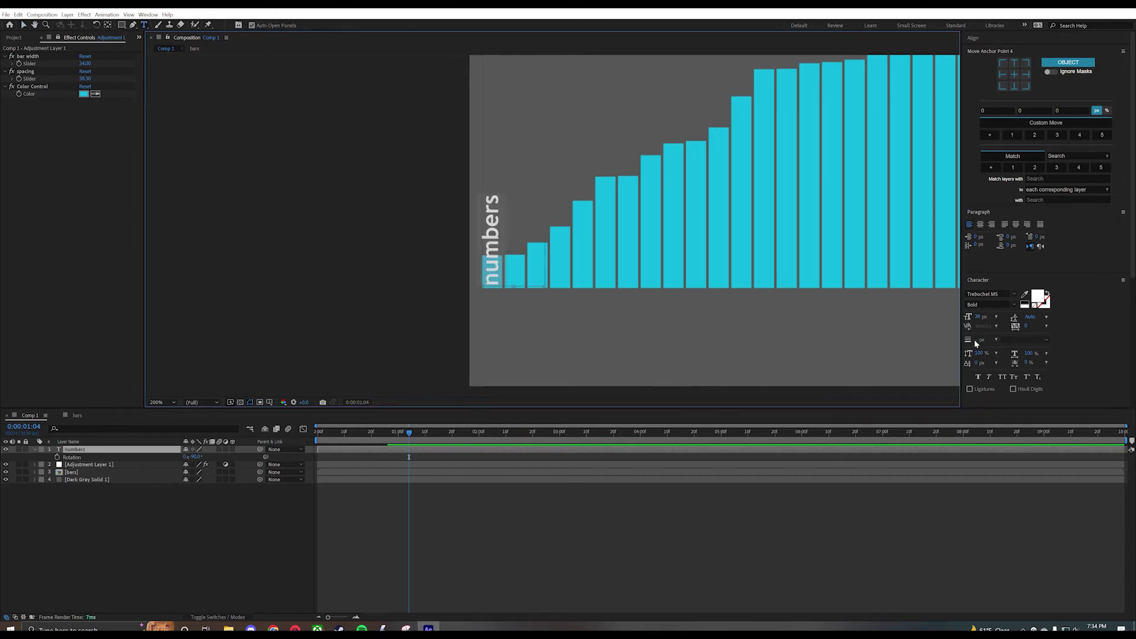
pyautogui.click(981, 316)
pyautogui.press('Down')
pyautogui.press('Down')
pyautogui.press('Down')
pyautogui.press('Down')
pyautogui.press('Down')
pyautogui.press('Down')
pyautogui.press('Down')
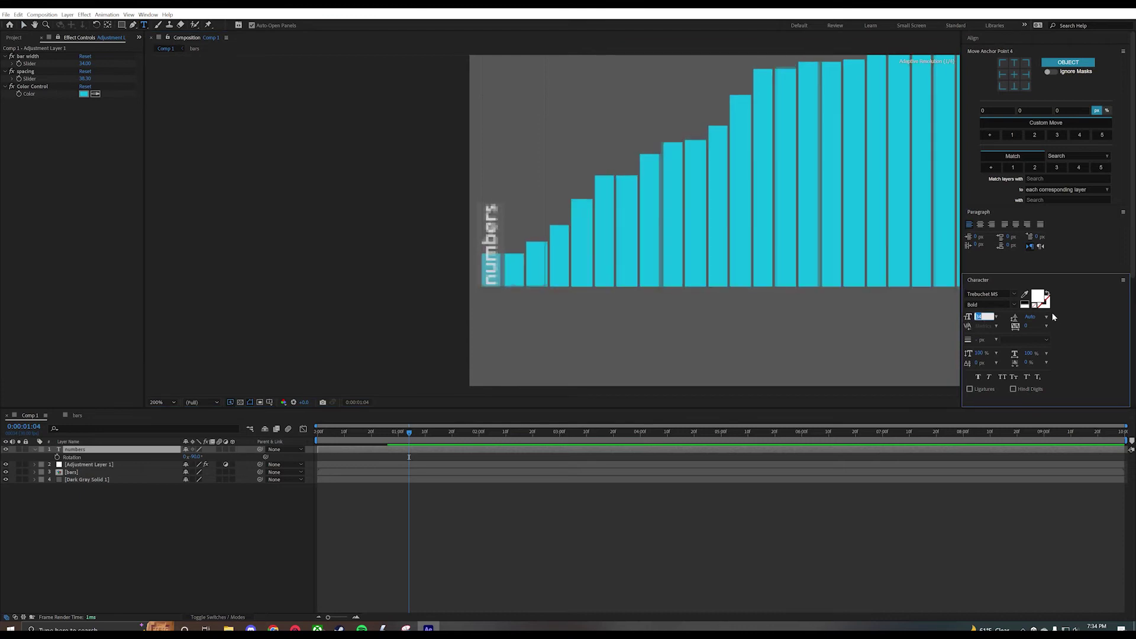
pyautogui.press('Down')
pyautogui.press('Down')
pyautogui.press('Down')
pyautogui.press('Down')
pyautogui.press('Down')
pyautogui.press('Down')
pyautogui.press('Down')
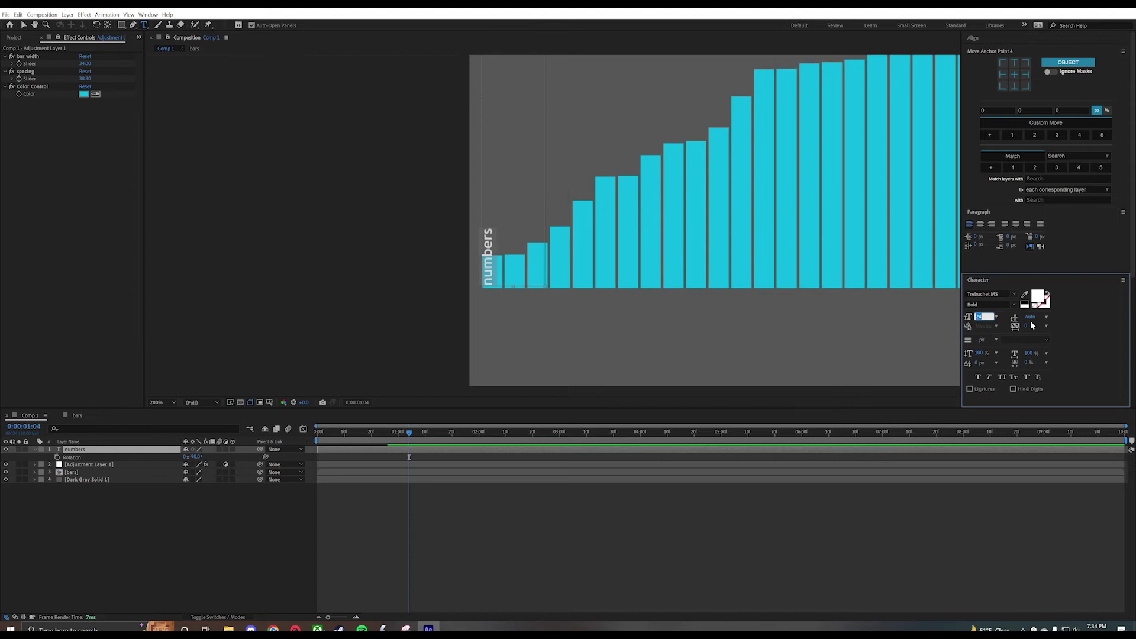
pyautogui.press('Return')
pyautogui.click(1027, 326)
pyautogui.press('Down')
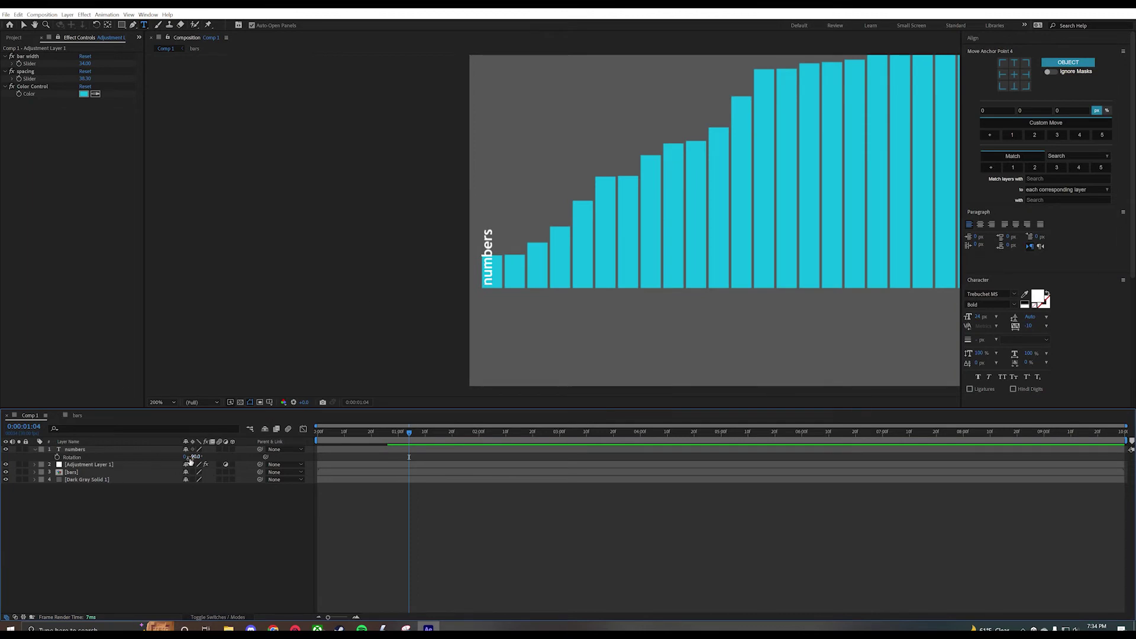
pyautogui.press('v')
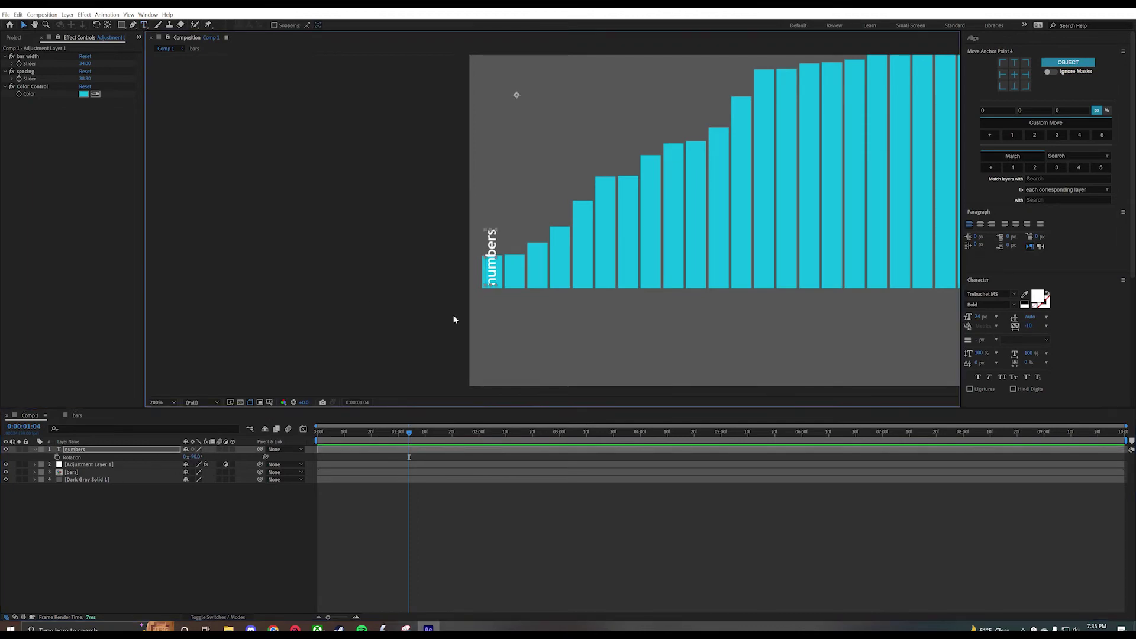
# Step: Pre-compose the numbers text layer into its own composition and open it
pyautogui.rightClick(84, 453)
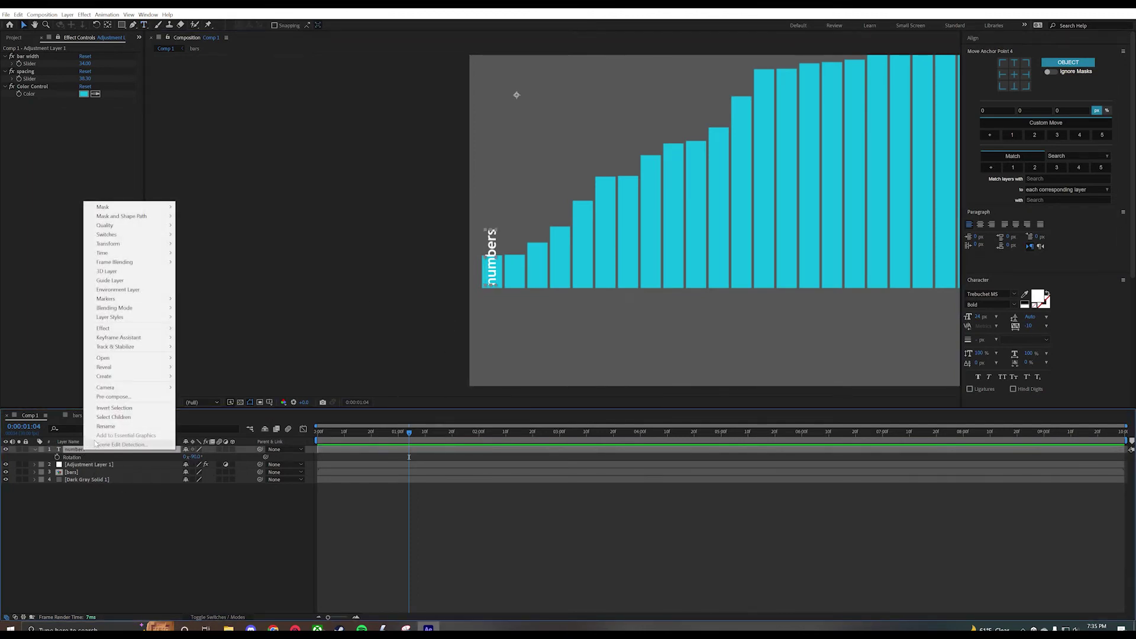
pyautogui.click(129, 397)
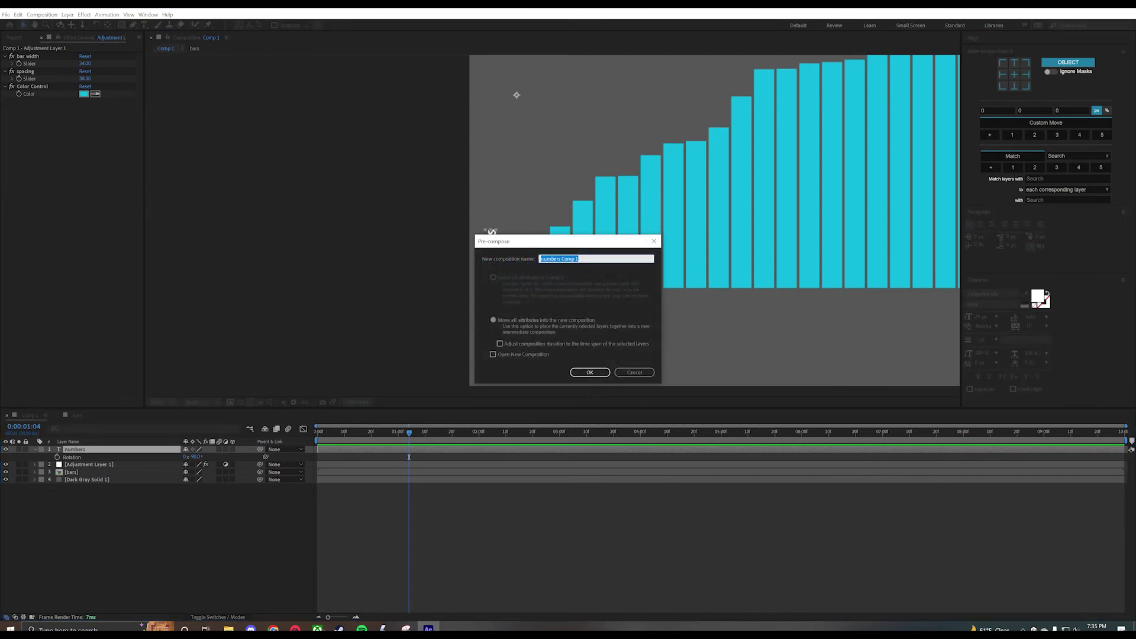
pyautogui.write('numb')
pyautogui.press('Return')
pyautogui.doubleClick(94, 448)
pyautogui.scroll(-3, 356, 158)
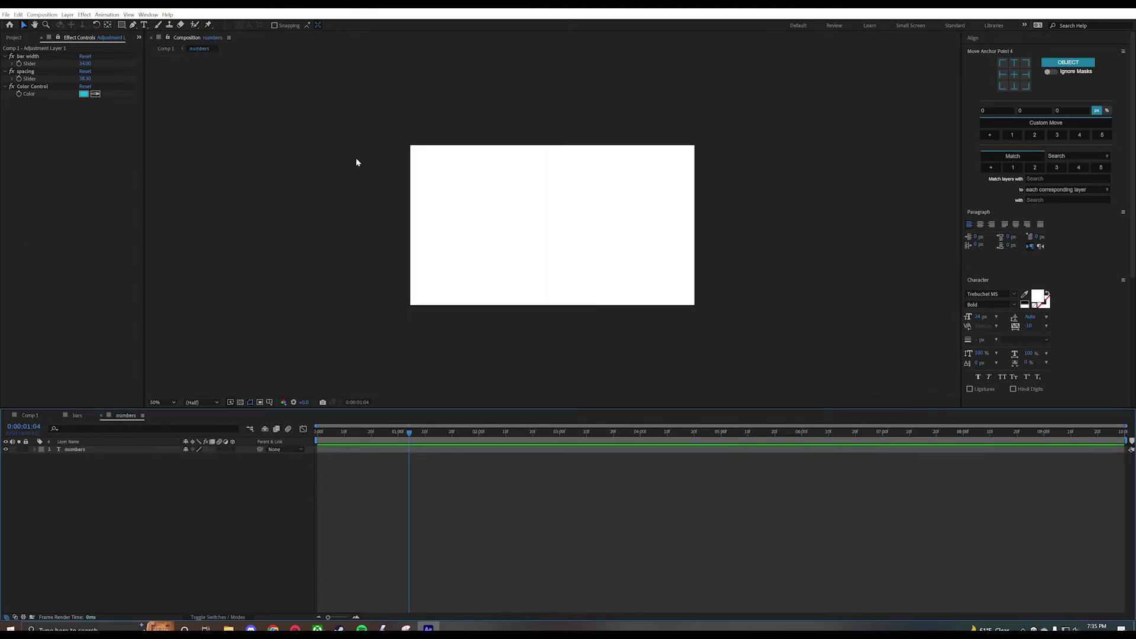
pyautogui.click(240, 403)
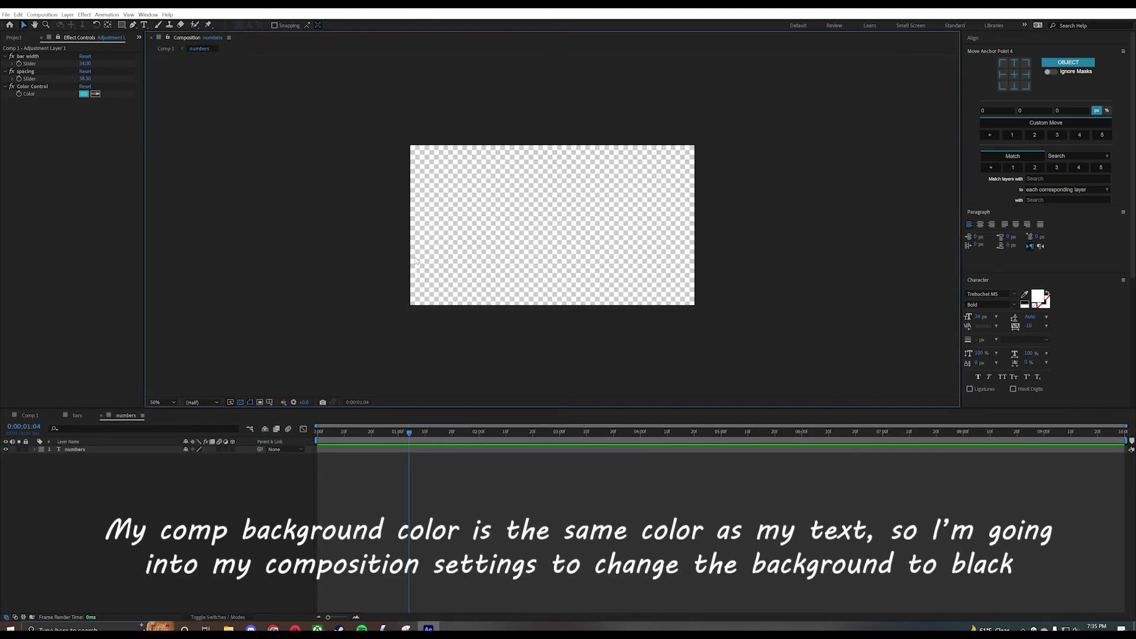
pyautogui.click(32, 450)
pyautogui.click(13, 37)
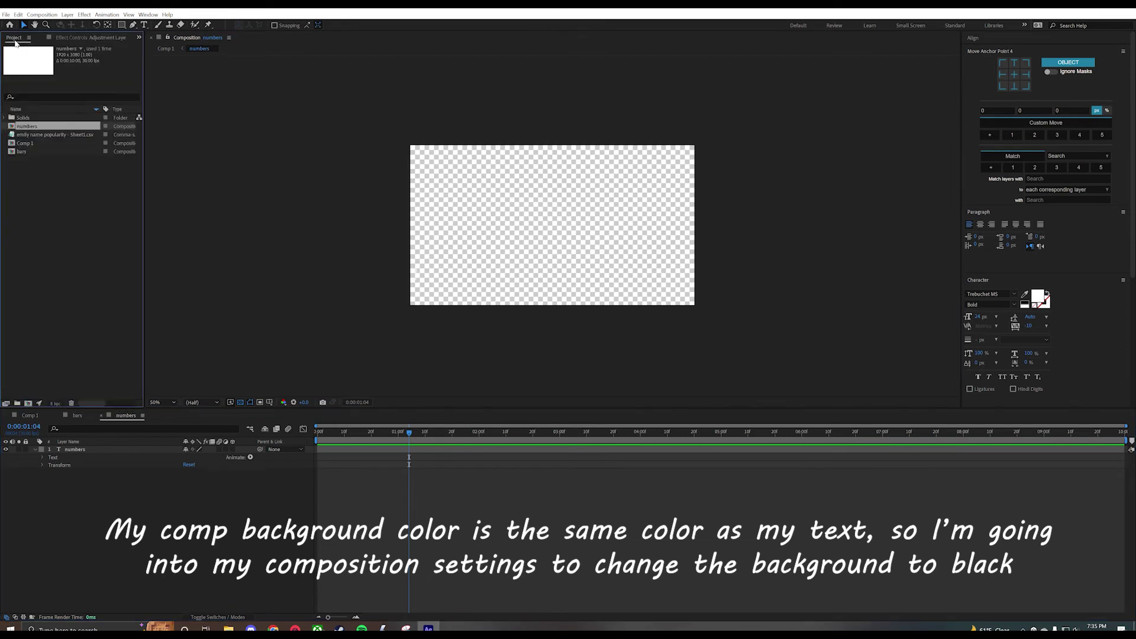
# Step: Set the numbers composition's background colour to black (000000) and hide the transparency grid
pyautogui.click(157, 531)
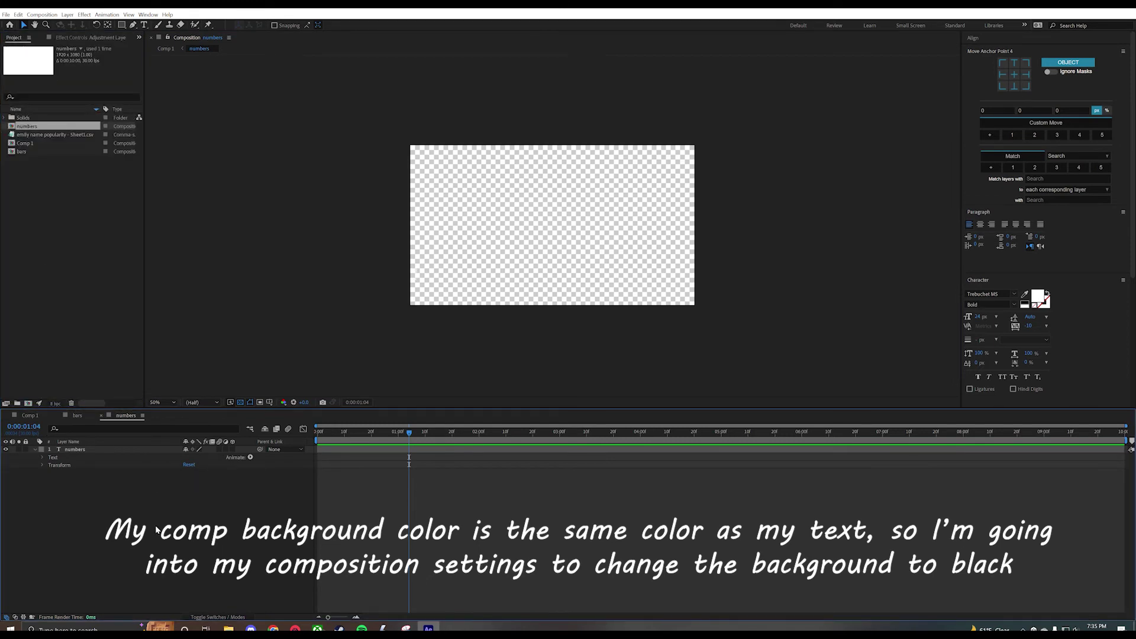
pyautogui.hotkey('ctrl', 'k')
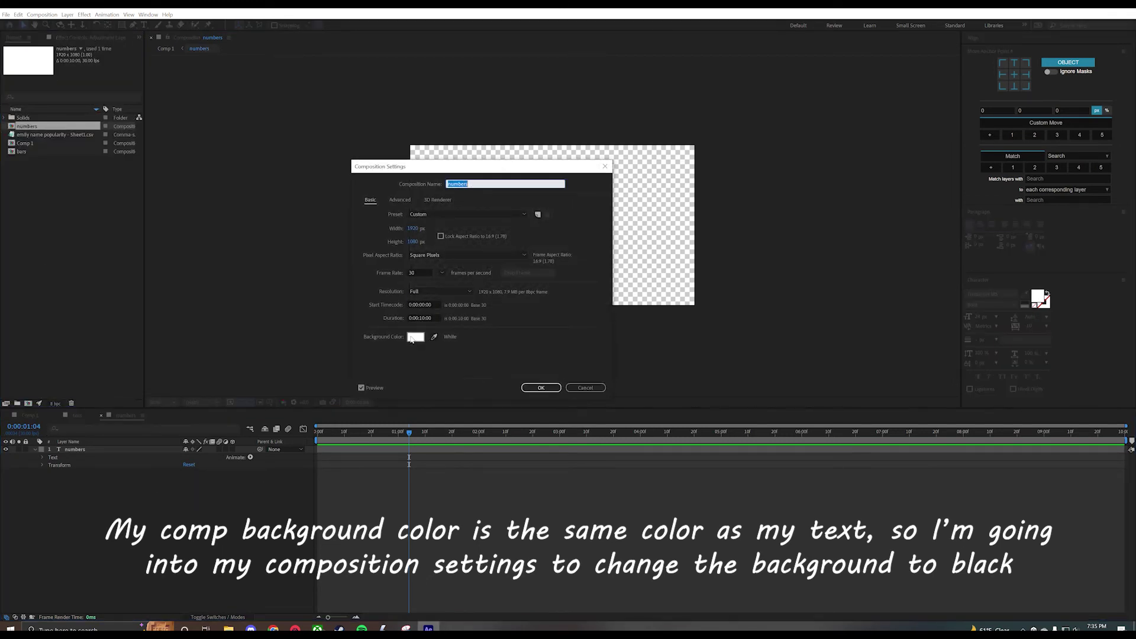
pyautogui.click(416, 336)
pyautogui.write('000000')
pyautogui.click(615, 187)
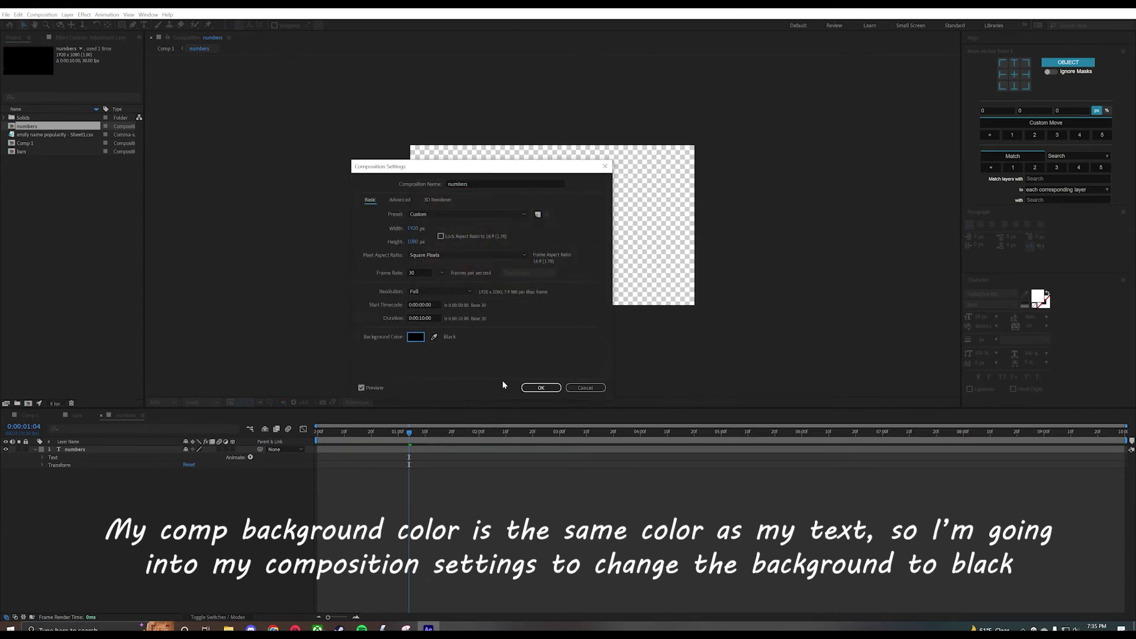
pyautogui.click(543, 388)
pyautogui.press('/')
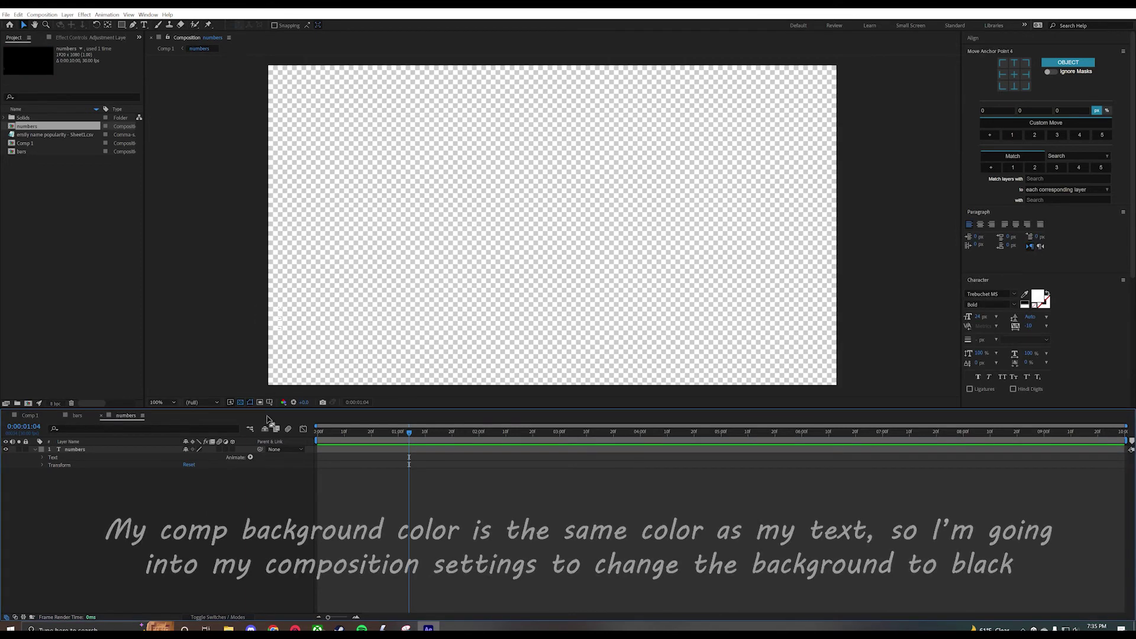
pyautogui.click(240, 401)
# Step: Zoom to 200% on the numbers text and start a Source Text expression with 'trueIndex = index'
pyautogui.press('h')
pyautogui.moveTo(381, 210); pyautogui.dragTo(667, 221)
pyautogui.press('.')
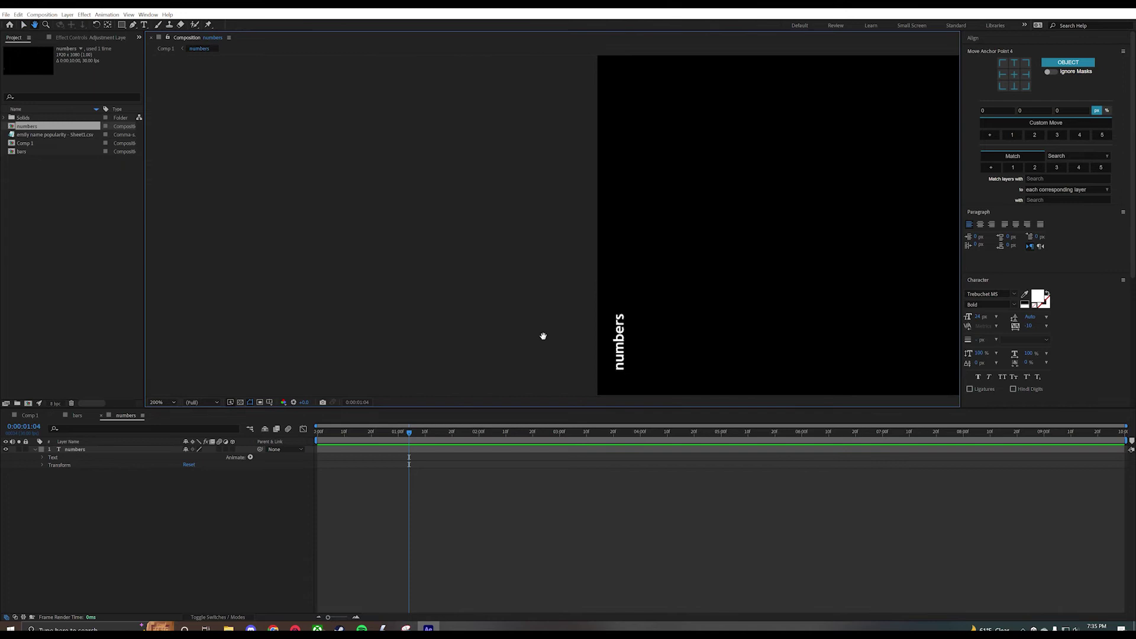
pyautogui.moveTo(698, 268); pyautogui.dragTo(600, 231)
pyautogui.press('v')
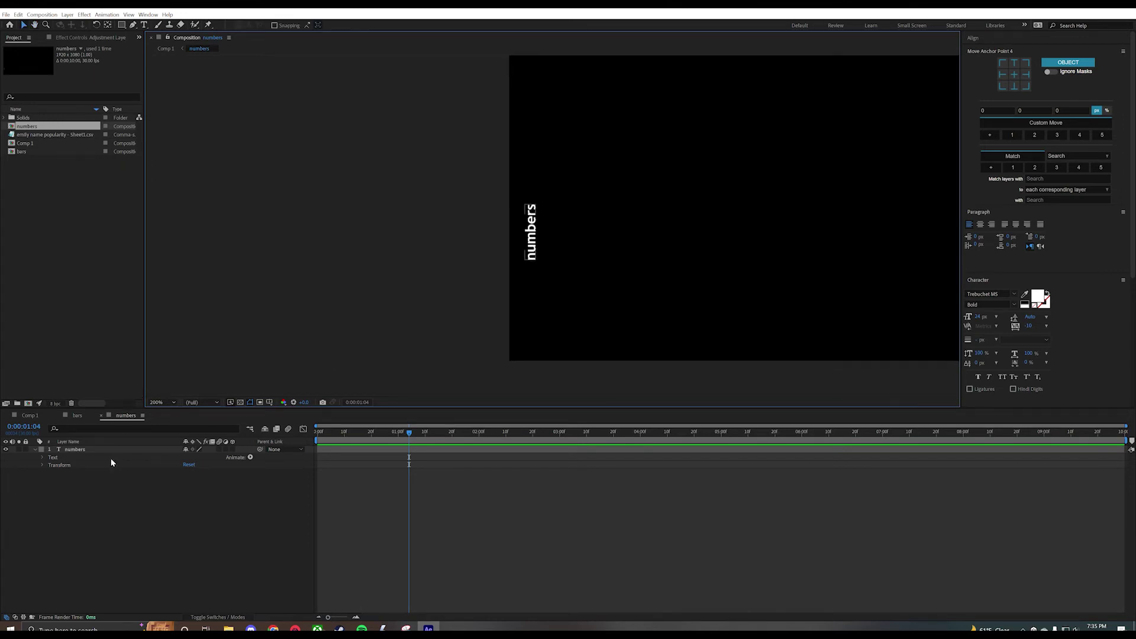
pyautogui.click(41, 457)
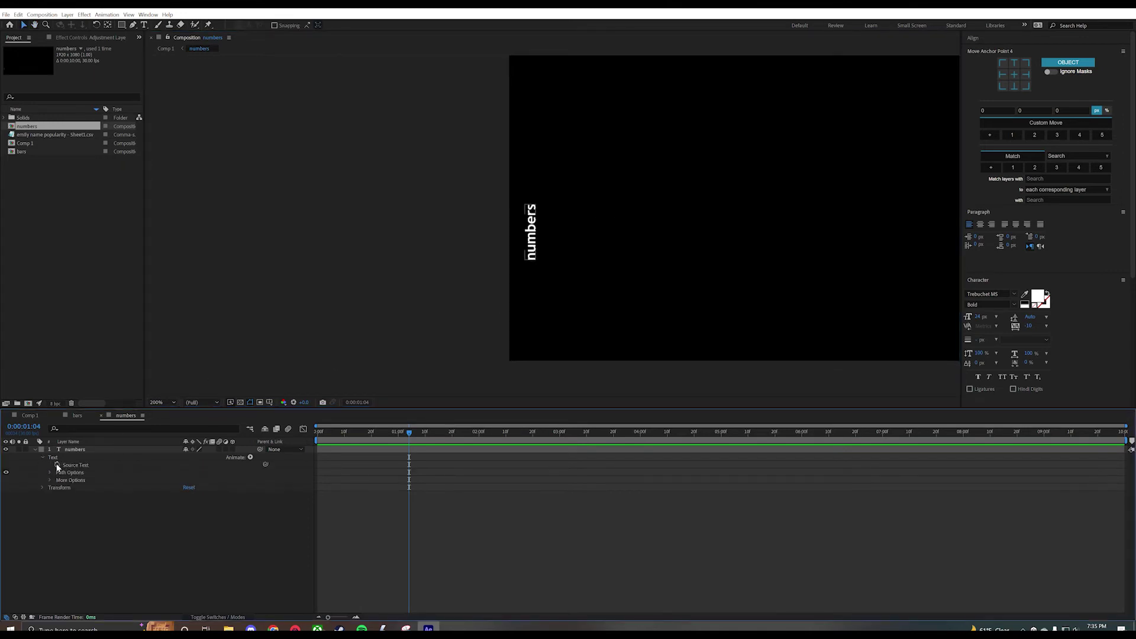
pyautogui.keyDown('alt'); pyautogui.click(57, 465); pyautogui.keyUp('alt')
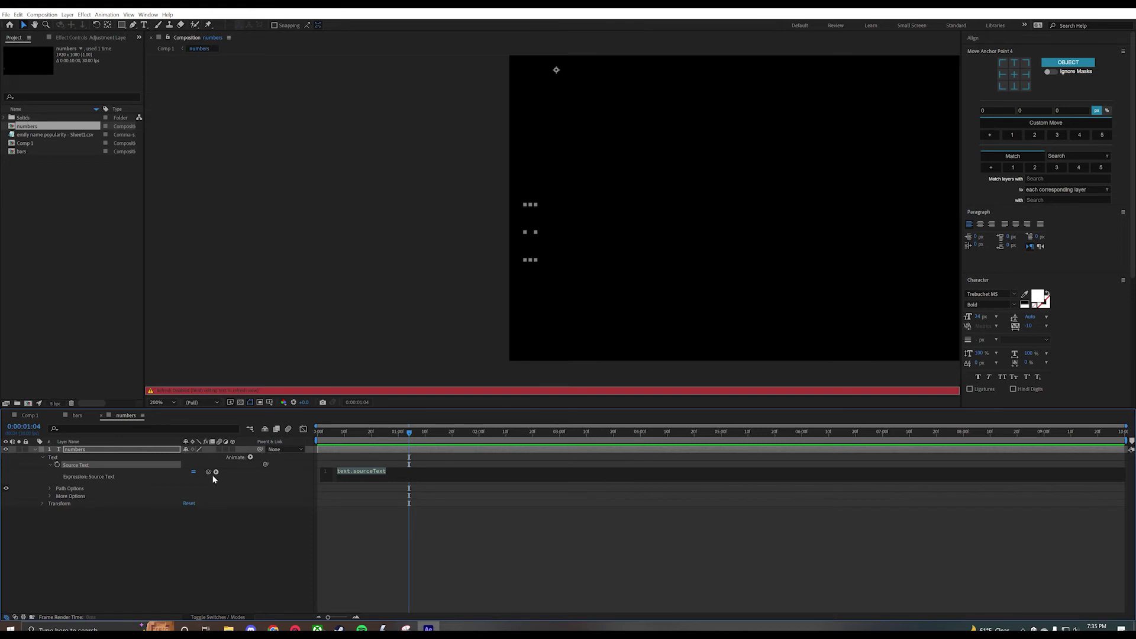
pyautogui.write('tru')
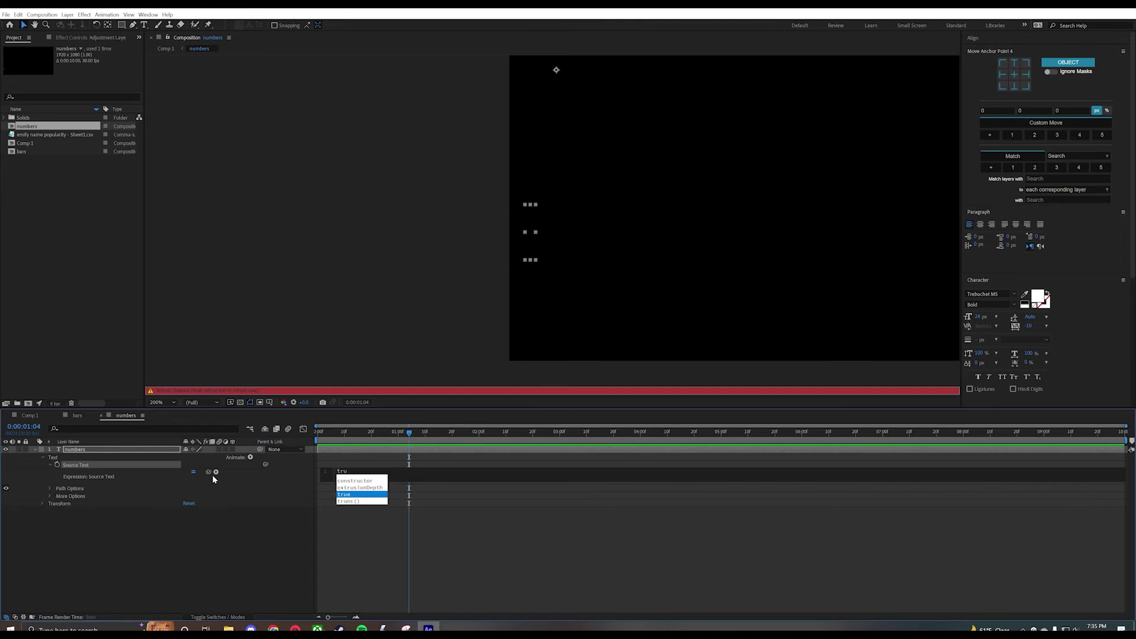
pyautogui.write('eIndex')
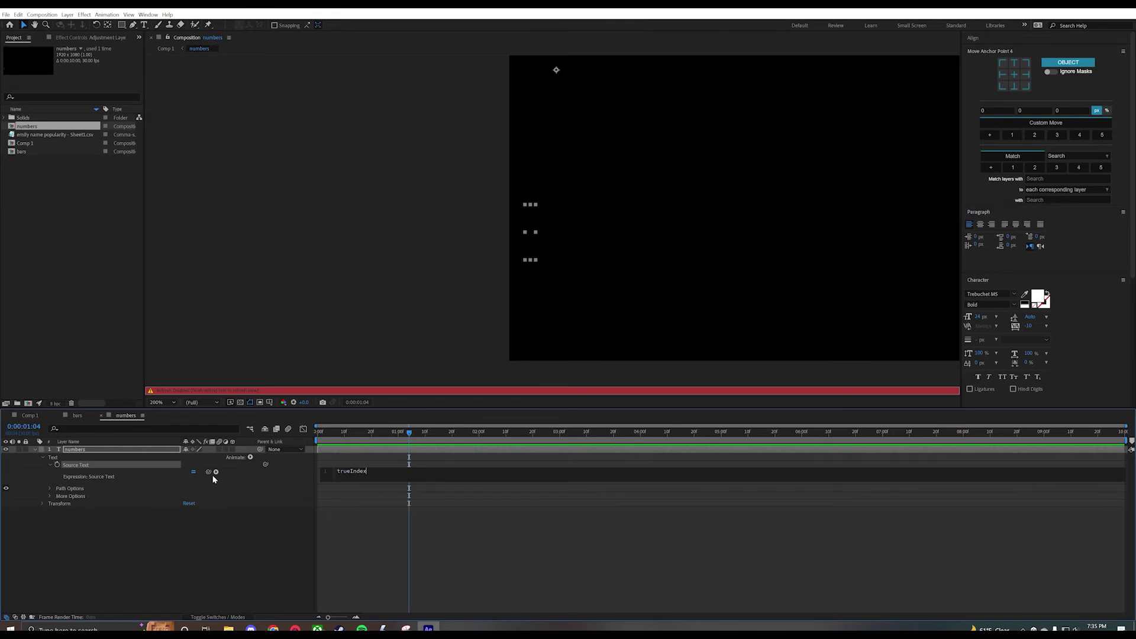
pyautogui.write(' = index - 1;')
# Step: Link the expression to the emily CSV via .dataValue([1,trueIndex]) so it shows 1105
pyautogui.moveTo(208, 472); pyautogui.dragTo(47, 136)
pyautogui.write('.dataVal')
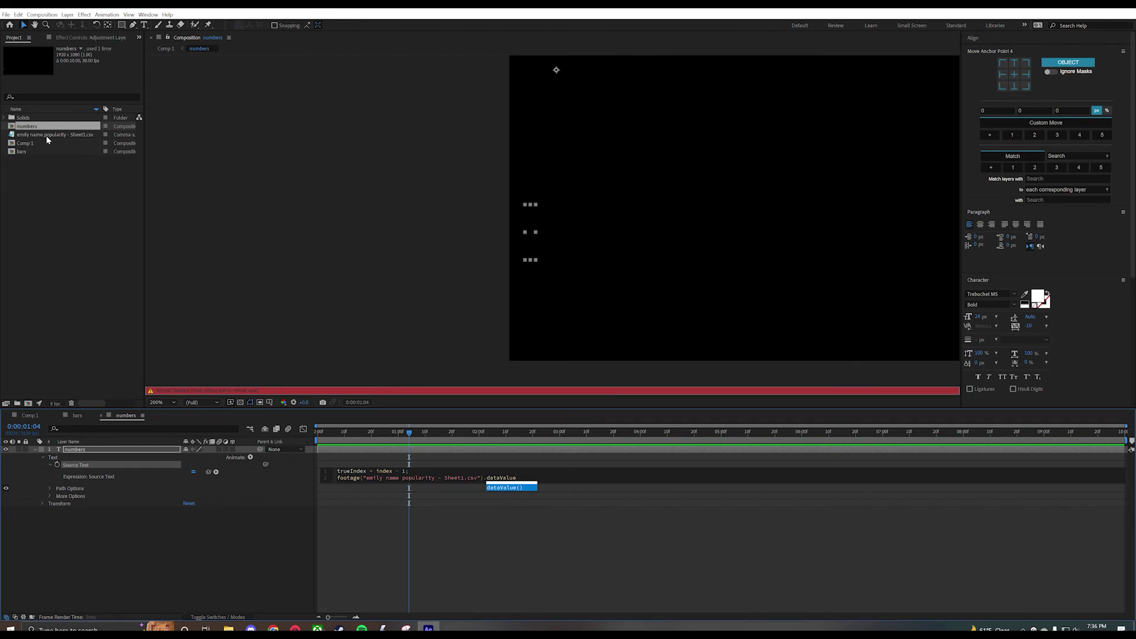
pyautogui.write('ue')
pyautogui.press('Return')
pyautogui.write('[1,trueIndex])')
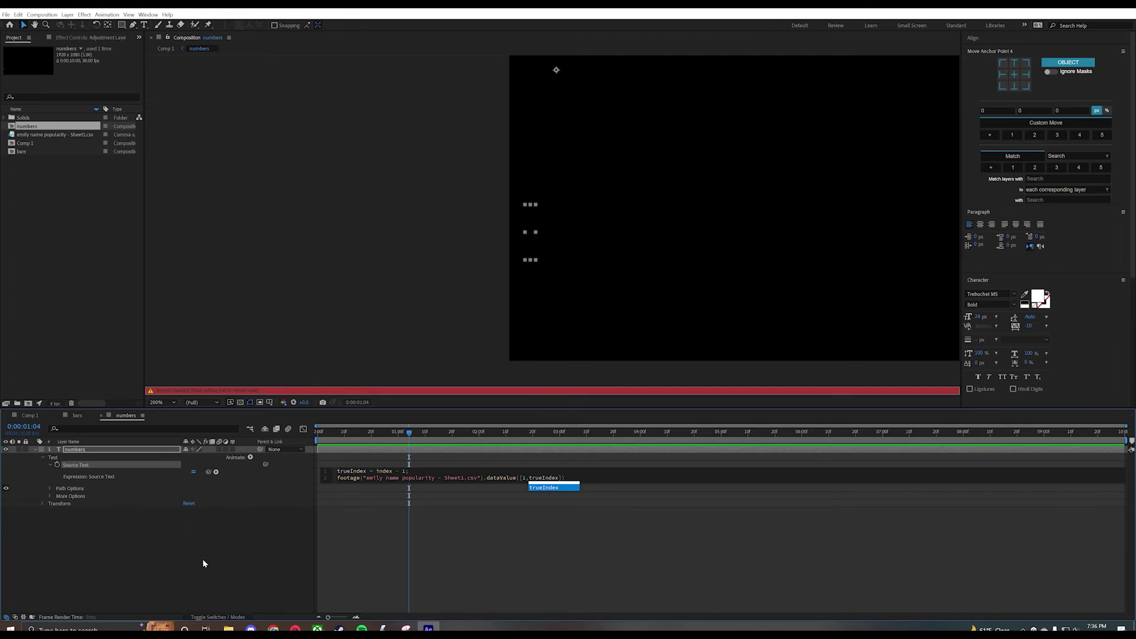
pyautogui.press('End')
pyautogui.click(307, 525)
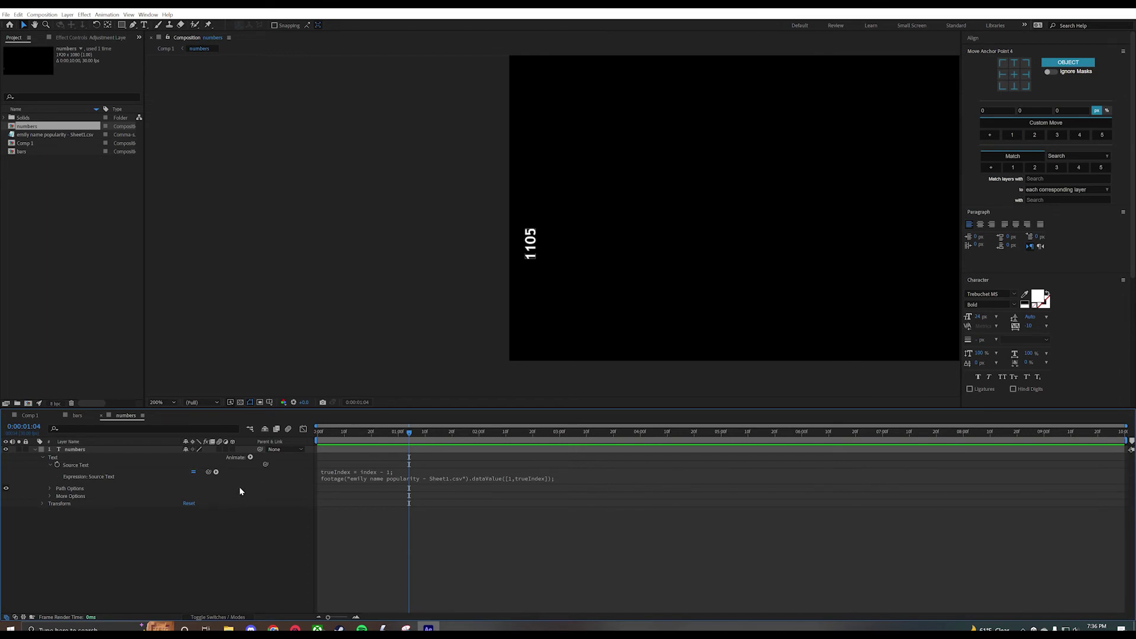
# Step: Check the first bar layer's position values in the bars composition
pyautogui.click(78, 416)
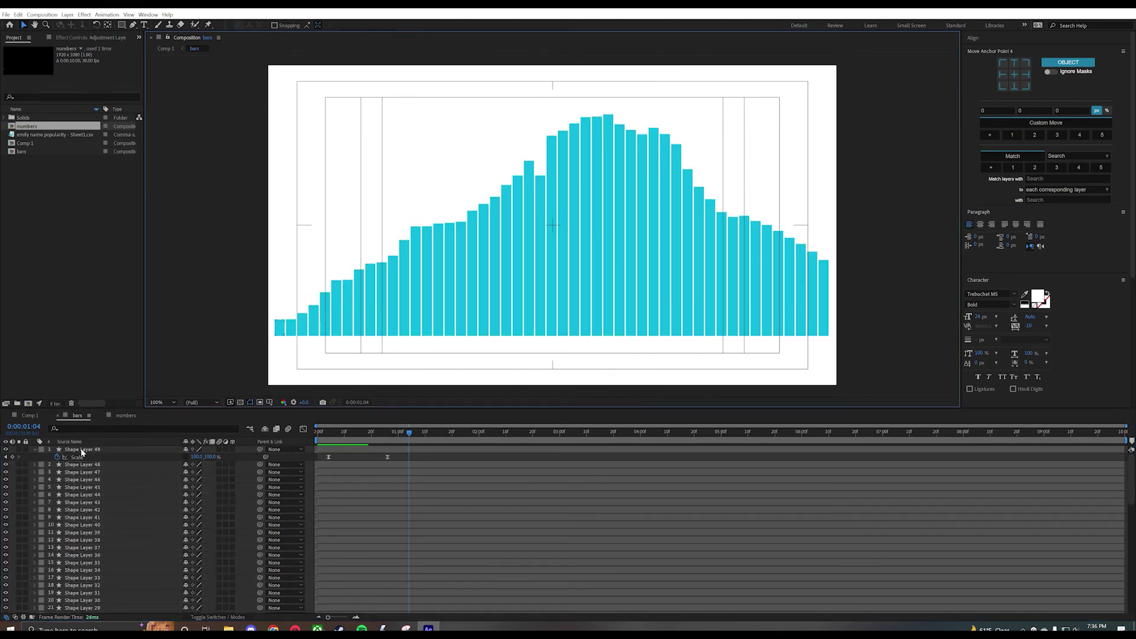
pyautogui.click(81, 450)
pyautogui.press('p')
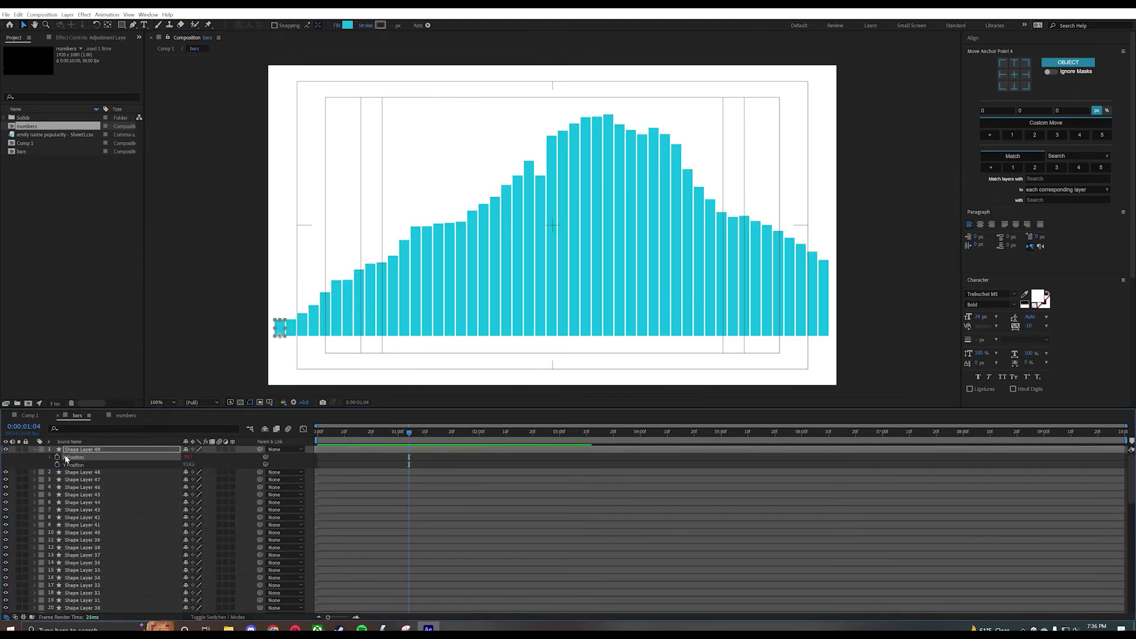
# Step: Split the numbers layer's Position into separate X and Y dimensions, fitting the view
pyautogui.click(125, 415)
pyautogui.click(85, 455)
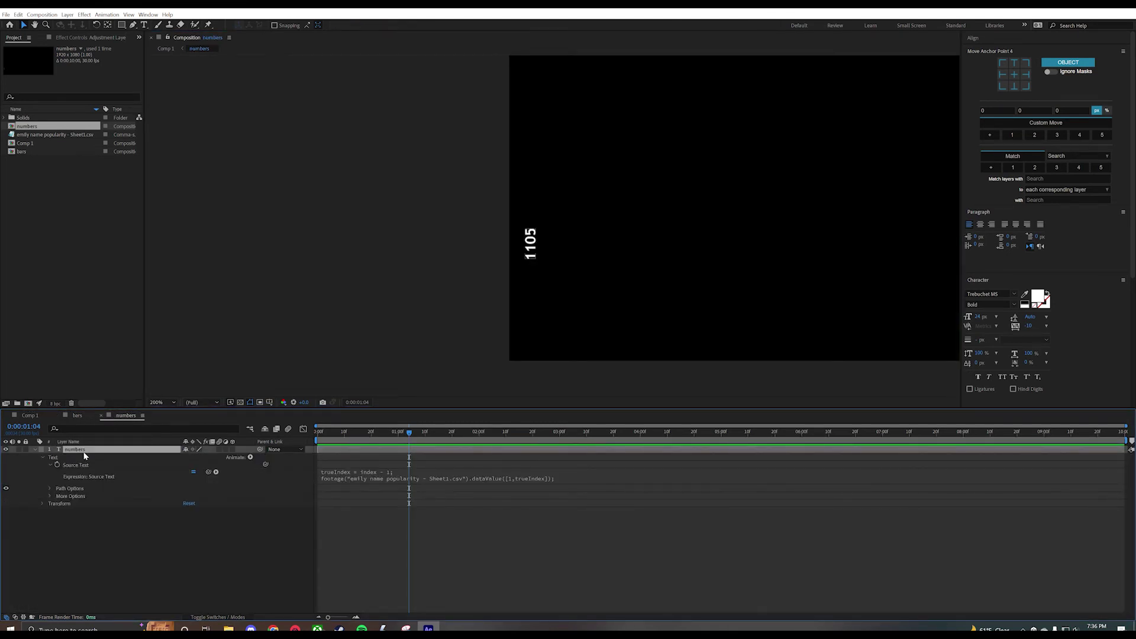
pyautogui.press('p')
pyautogui.rightClick(74, 453)
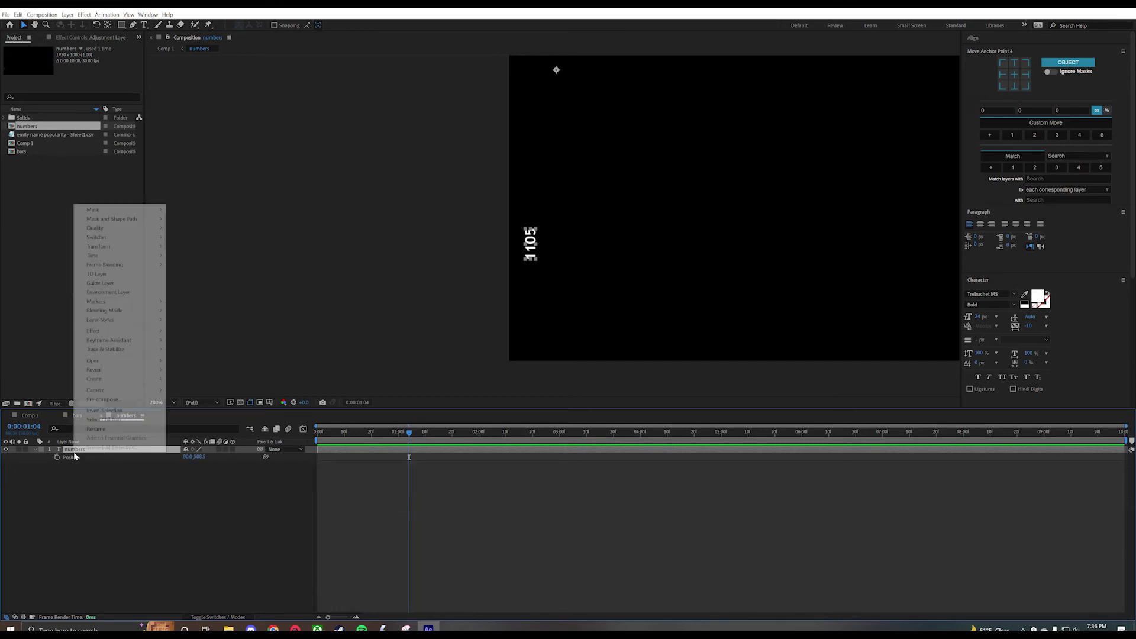
pyautogui.rightClick(72, 456)
pyautogui.click(97, 477)
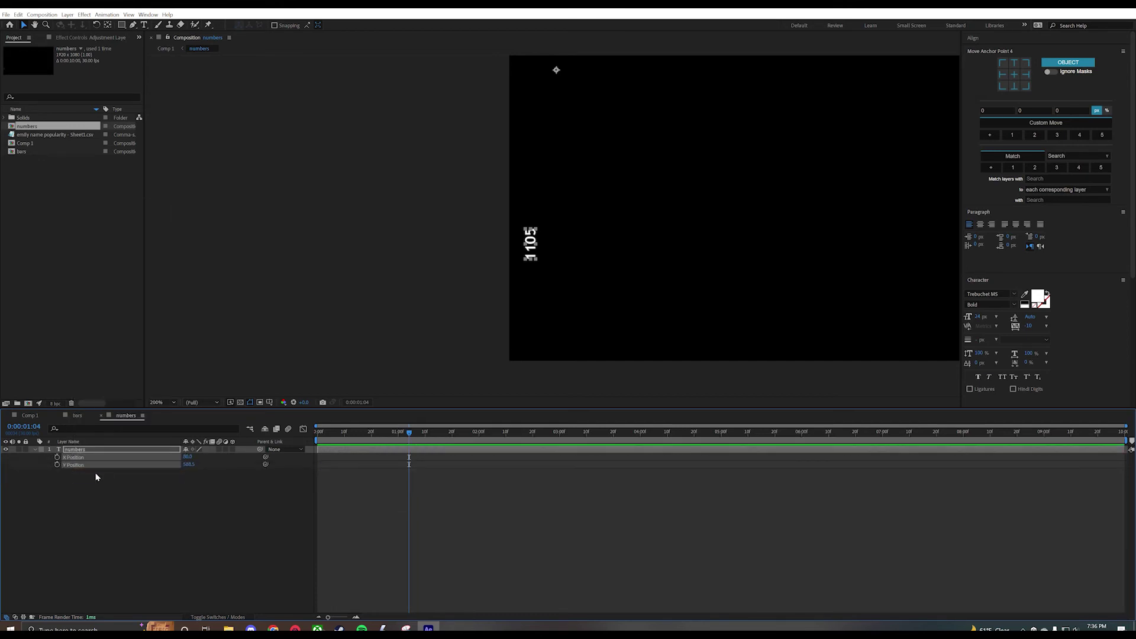
pyautogui.click(70, 477)
pyautogui.click(71, 458)
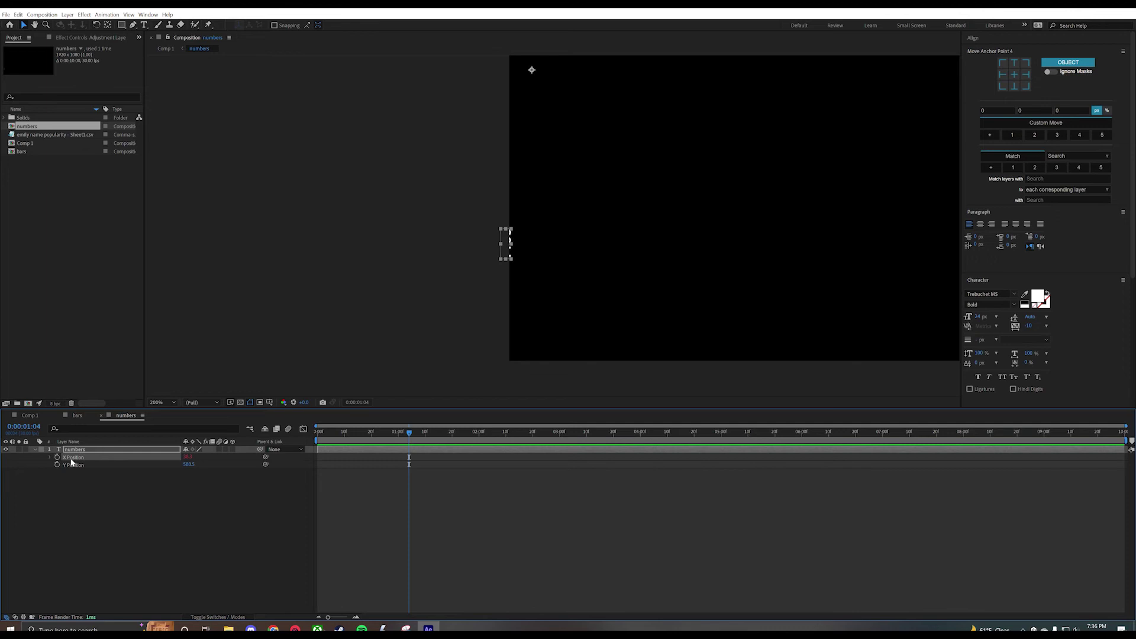
pyautogui.click(172, 403)
pyautogui.click(168, 409)
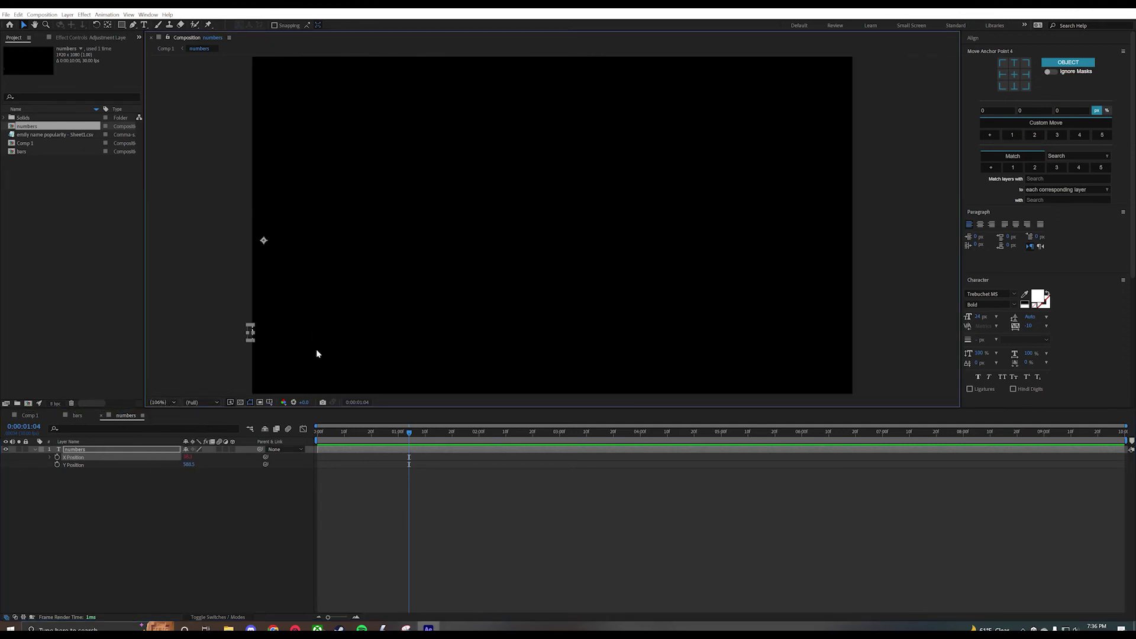
pyautogui.click(200, 113)
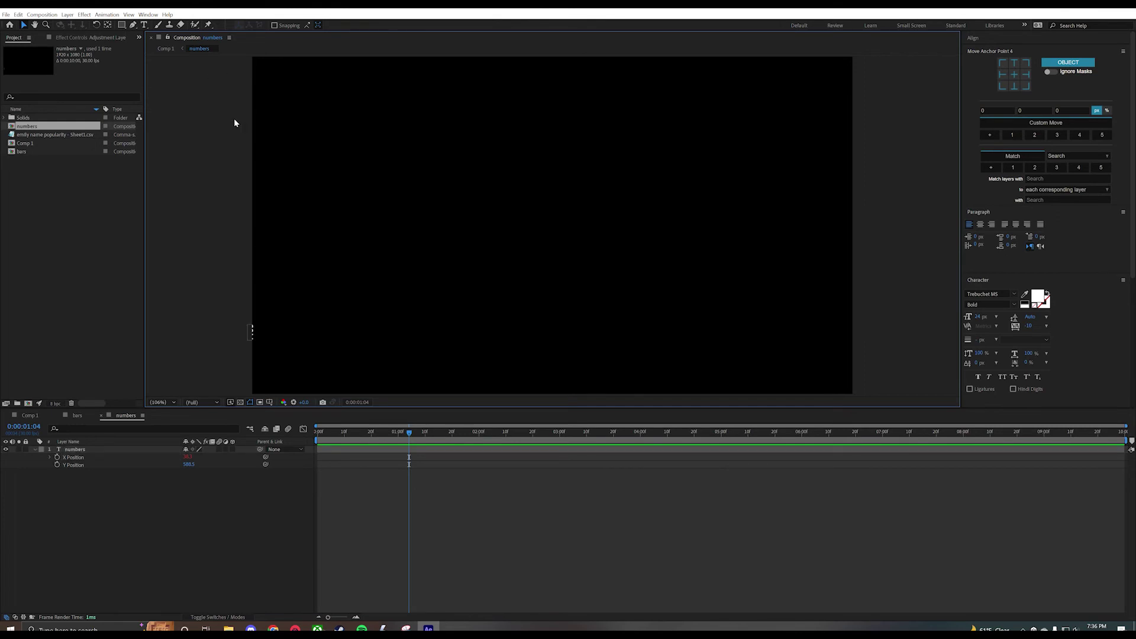
# Step: Open a second viewer with Comp 1 fitted to view beside the numbers composition
pyautogui.click(129, 15)
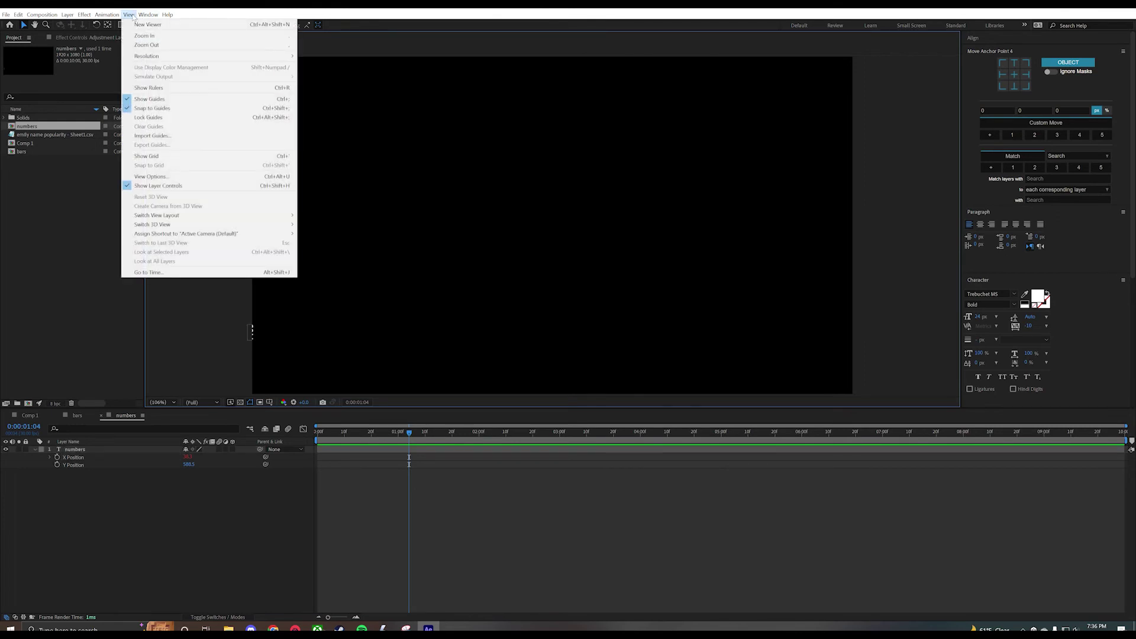
pyautogui.click(129, 14)
pyautogui.click(129, 14)
pyautogui.click(136, 25)
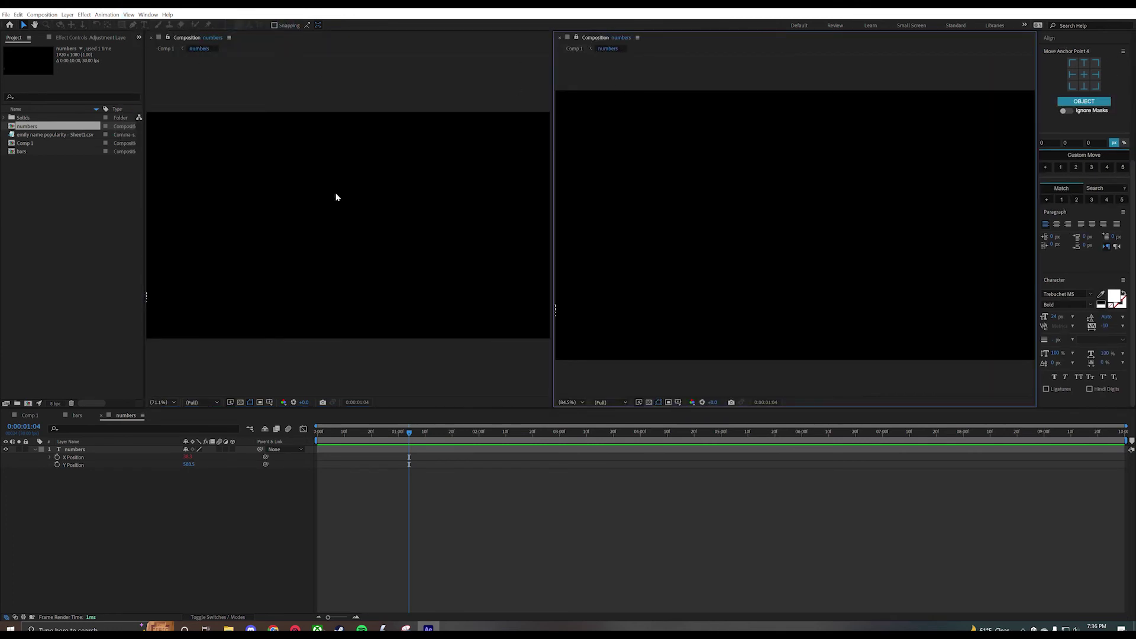
pyautogui.click(29, 416)
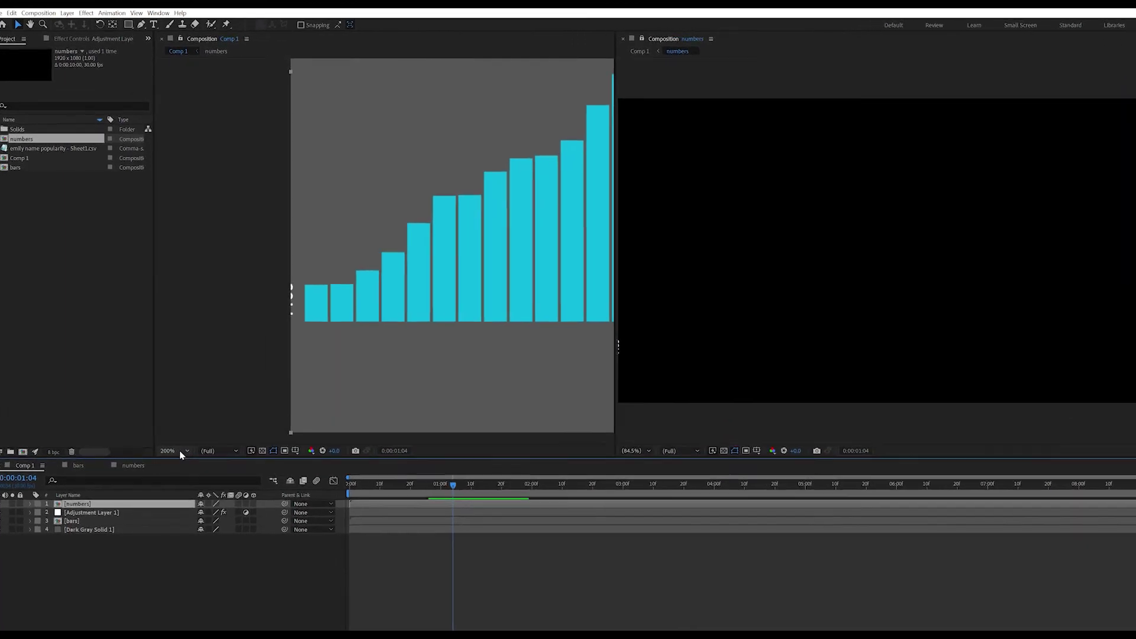
pyautogui.click(157, 403)
pyautogui.click(165, 328)
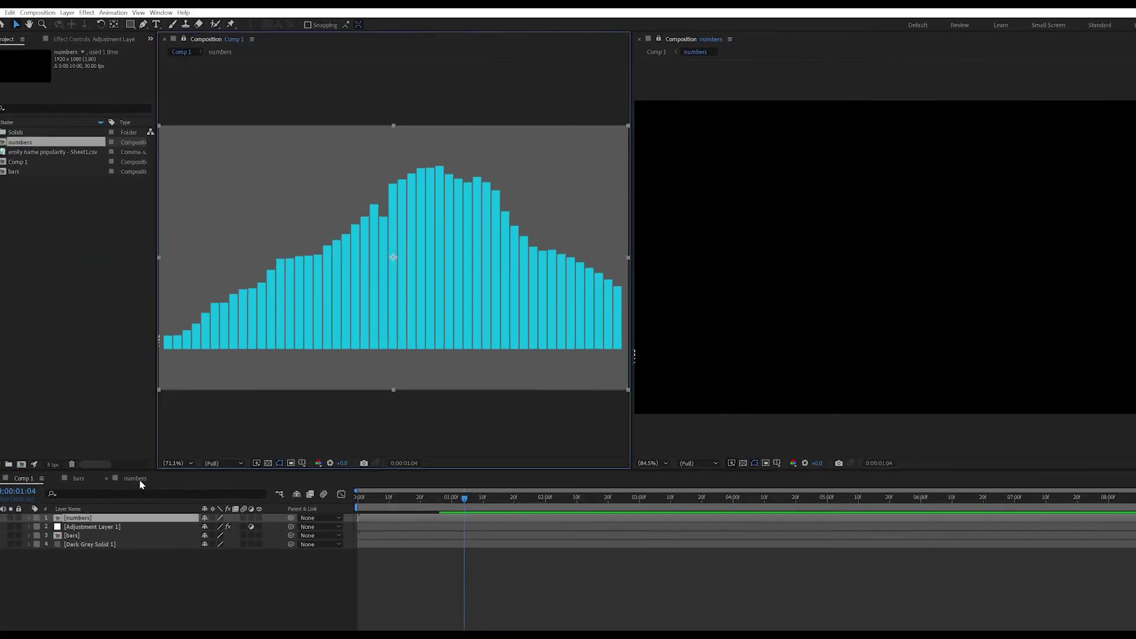
pyautogui.click(138, 479)
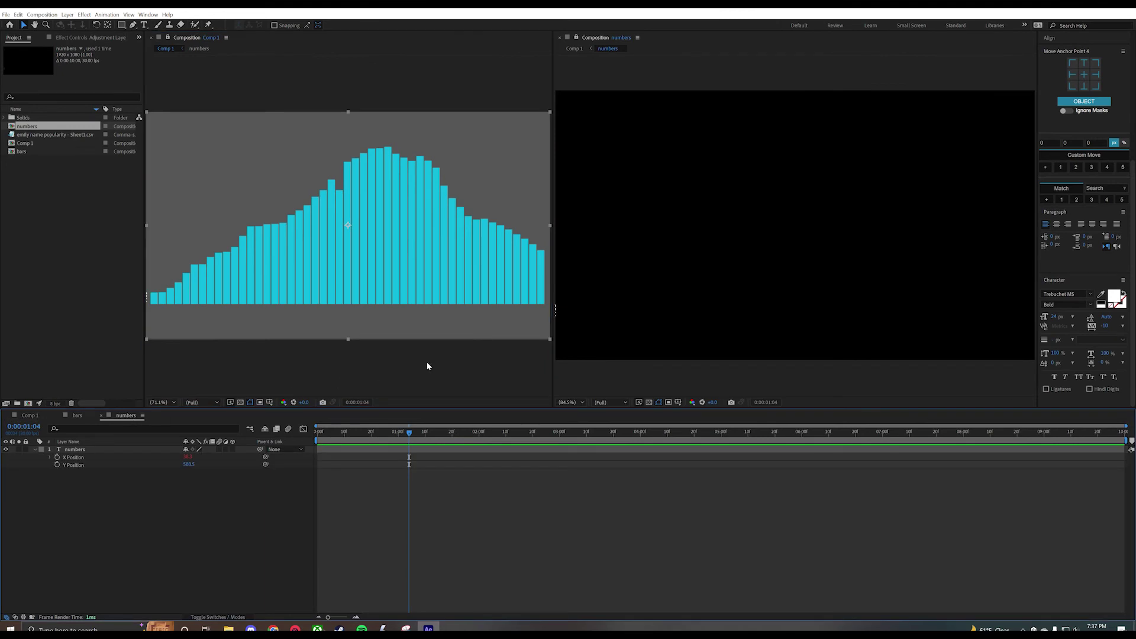
# Step: Narrow the numbers text box and set its Y Position to 884.9
pyautogui.click(557, 311)
pyautogui.doubleClick(563, 236)
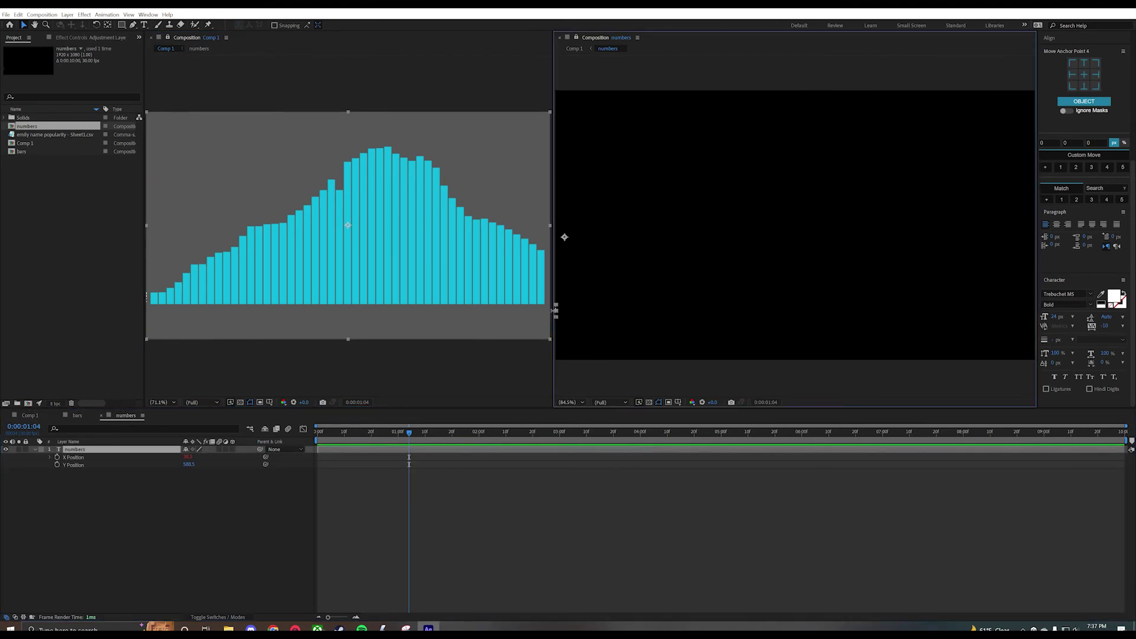
pyautogui.moveTo(578, 236); pyautogui.dragTo(556, 239)
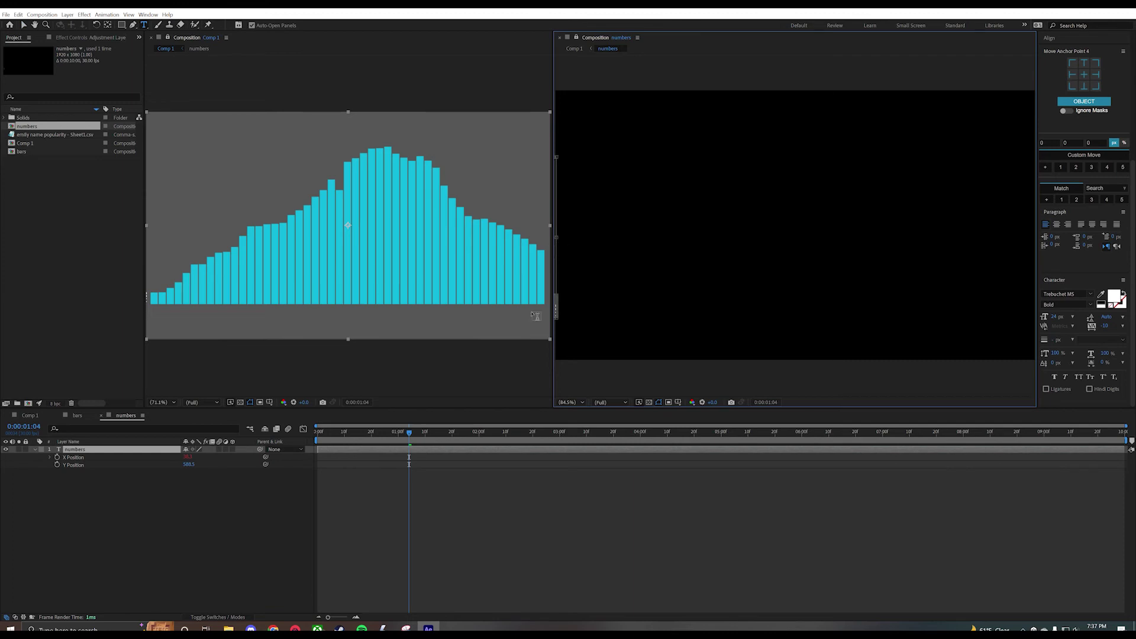
pyautogui.click(107, 25)
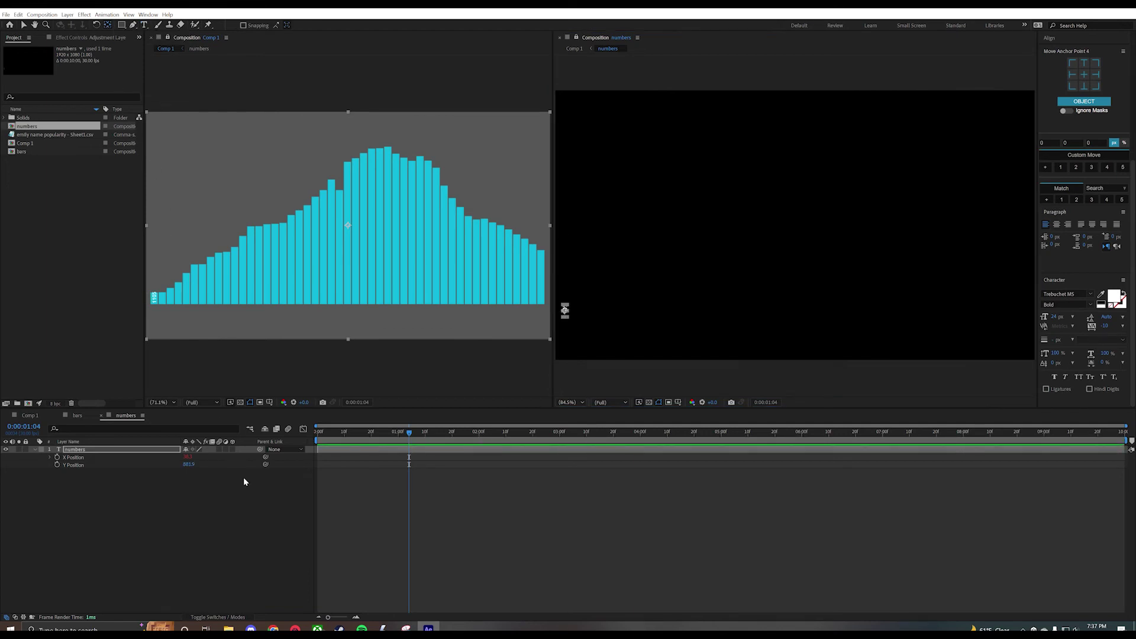
pyautogui.press('v')
pyautogui.click(200, 510)
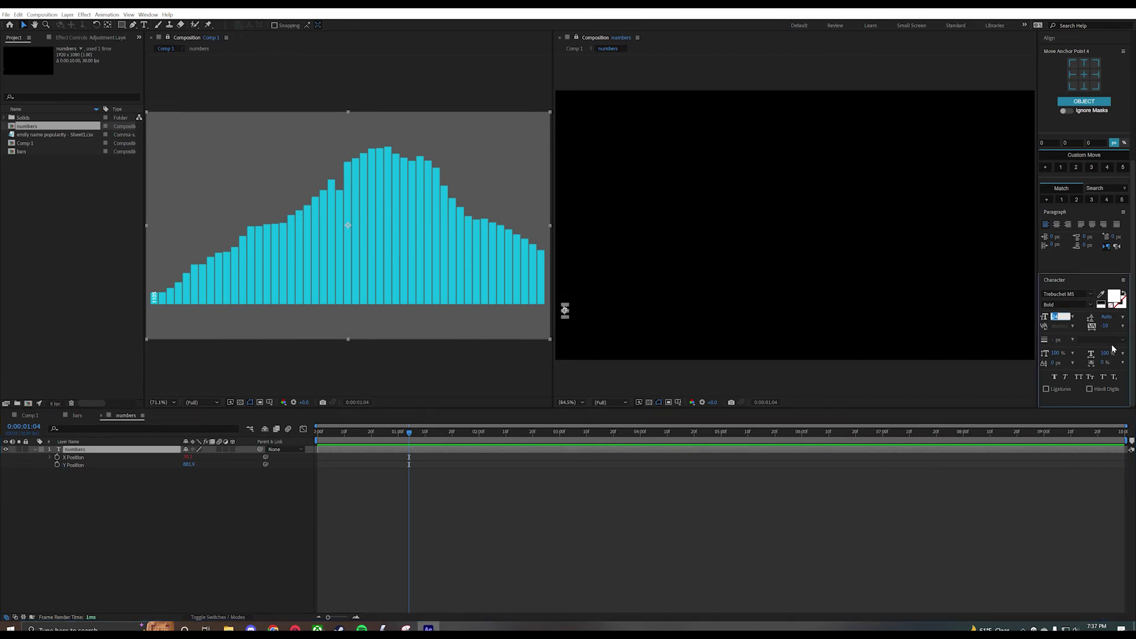
pyautogui.click(188, 465)
pyautogui.click(189, 465)
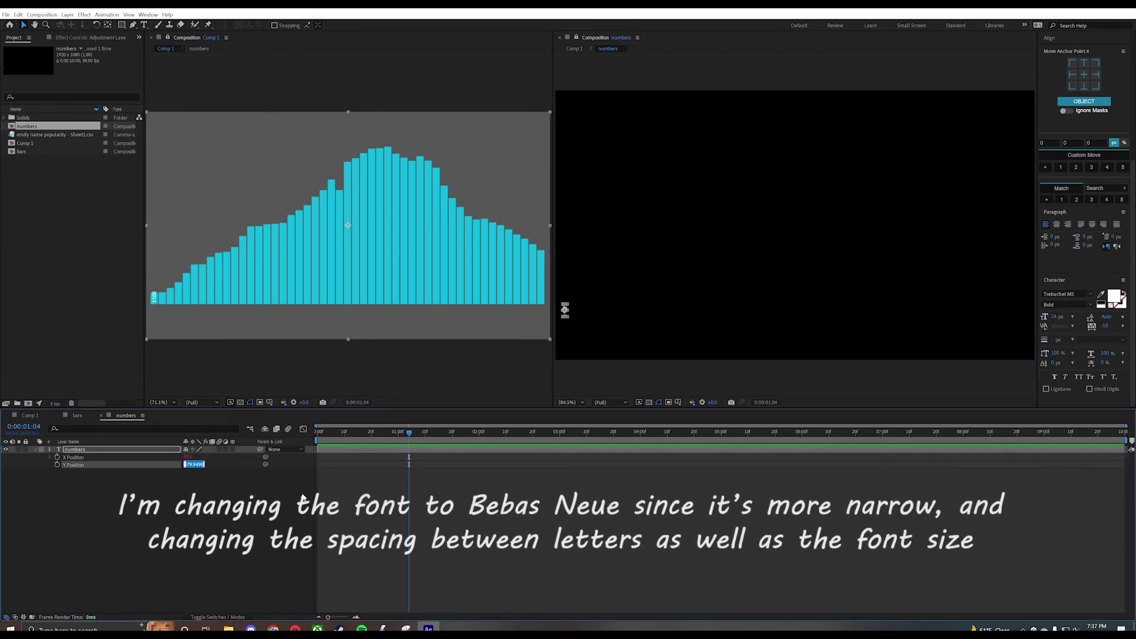
pyautogui.write('884.9')
pyautogui.press('Return')
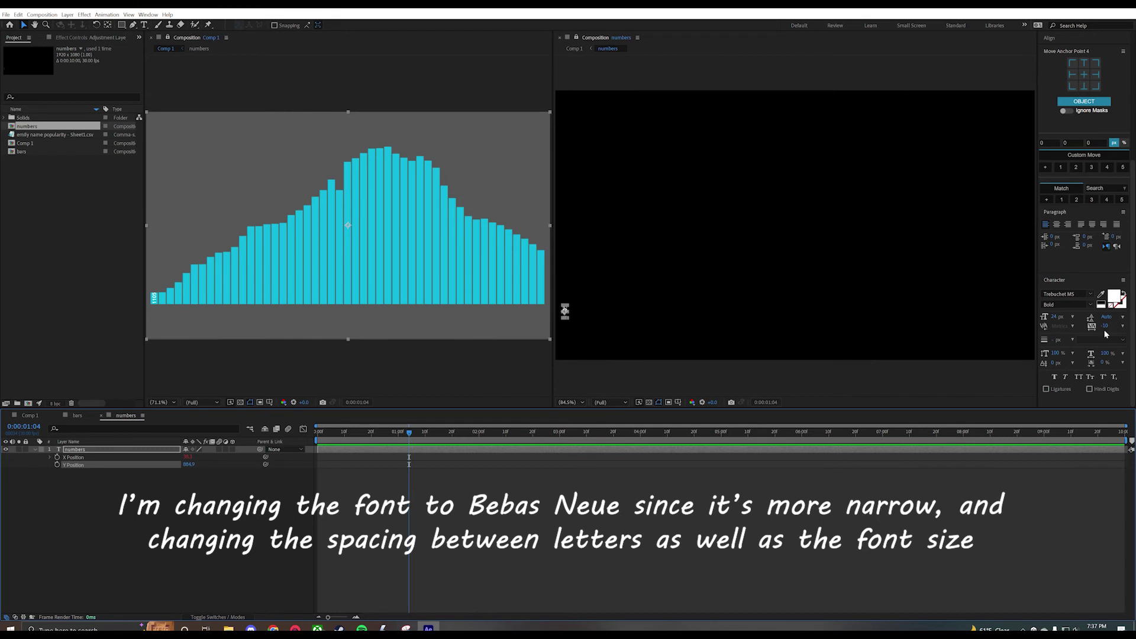
# Step: Give the label -17 tracking, the Bebas Neue font and a 26 px size
pyautogui.click(1105, 326)
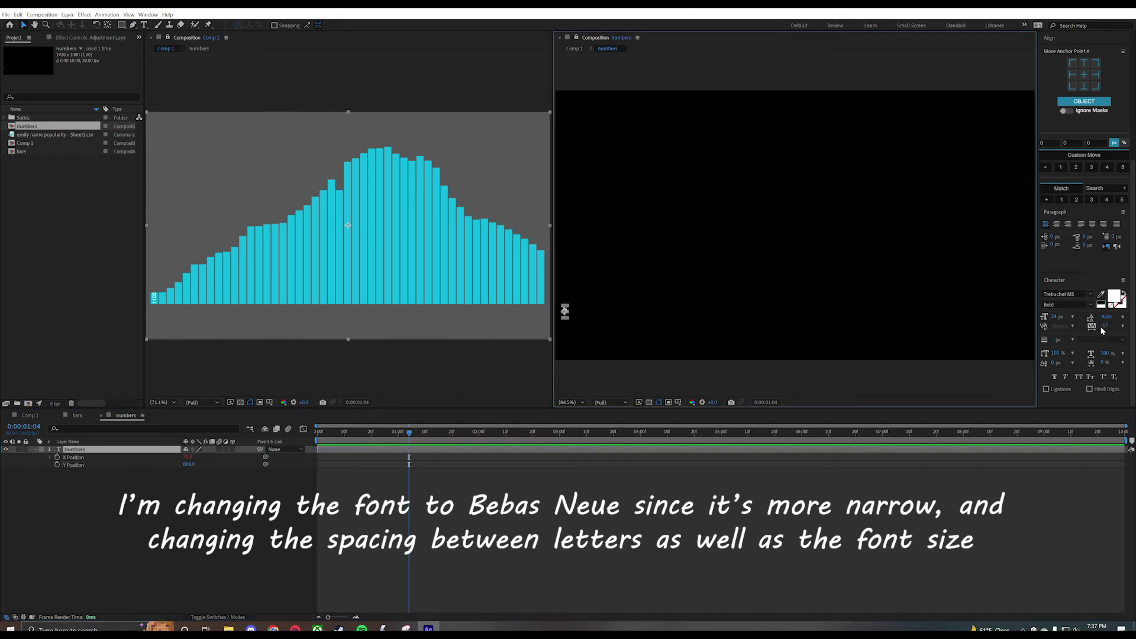
pyautogui.write('-17')
pyautogui.press('Return')
pyautogui.click(1074, 293)
pyautogui.write('nar')
pyautogui.press('BackSpace')
pyautogui.press('BackSpace')
pyautogui.press('BackSpace')
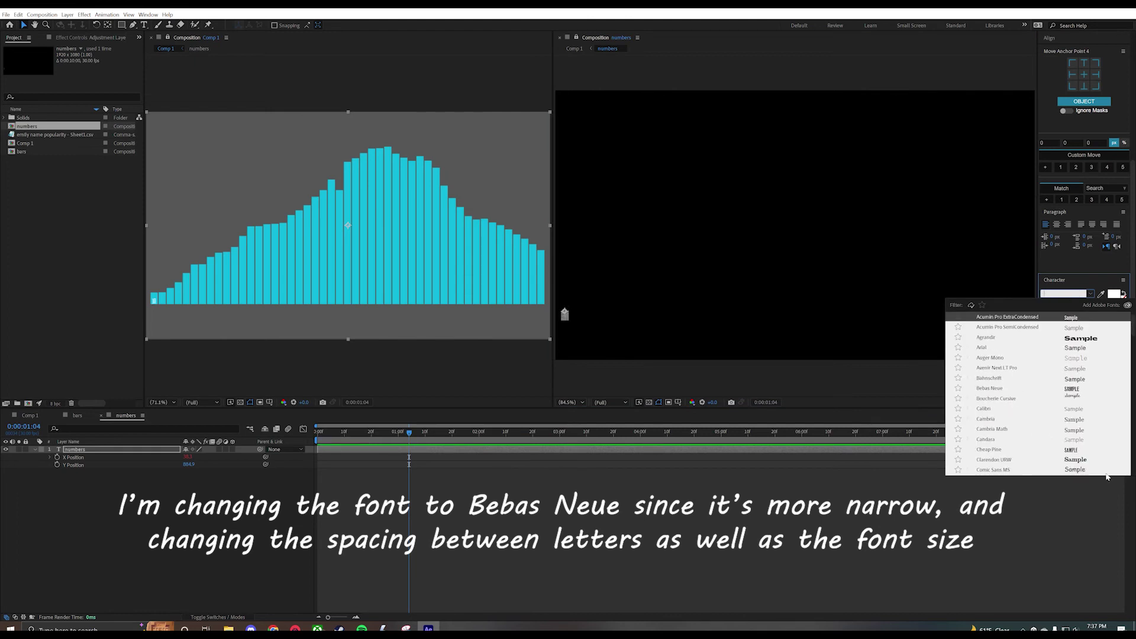
pyautogui.click(1000, 388)
pyautogui.click(1062, 316)
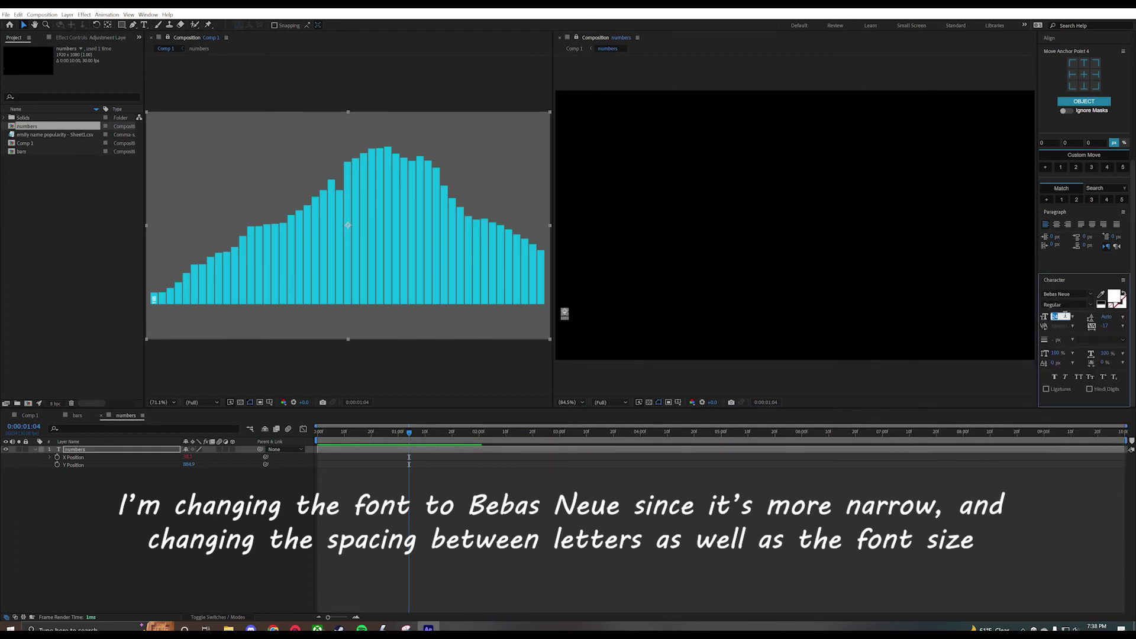
pyautogui.write('26')
pyautogui.press('Return')
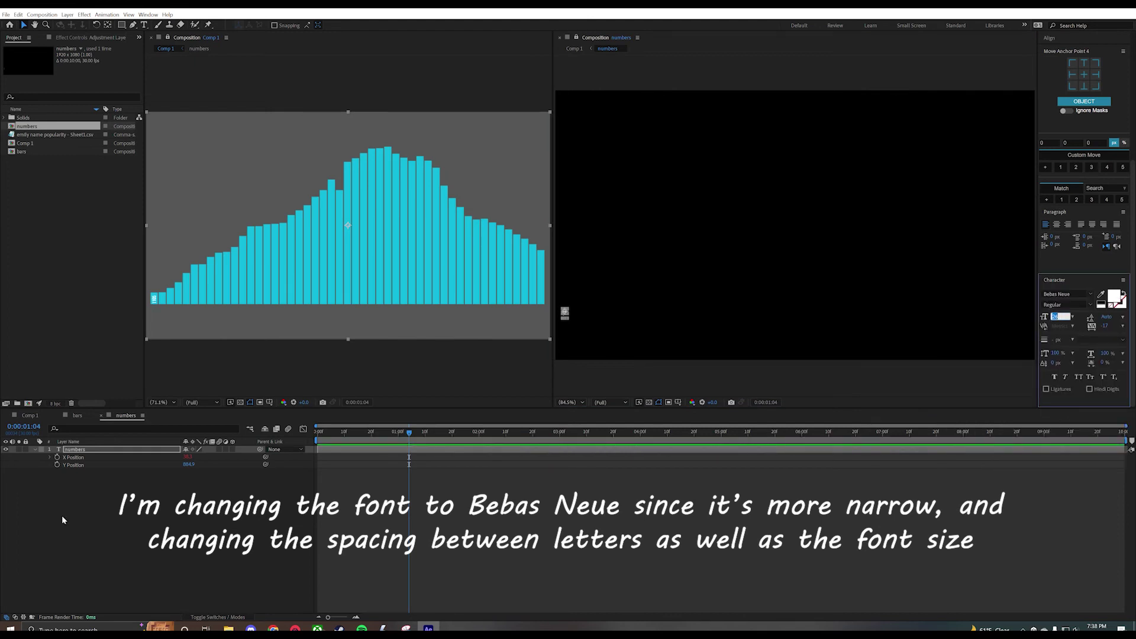
pyautogui.click(73, 453)
pyautogui.click(220, 547)
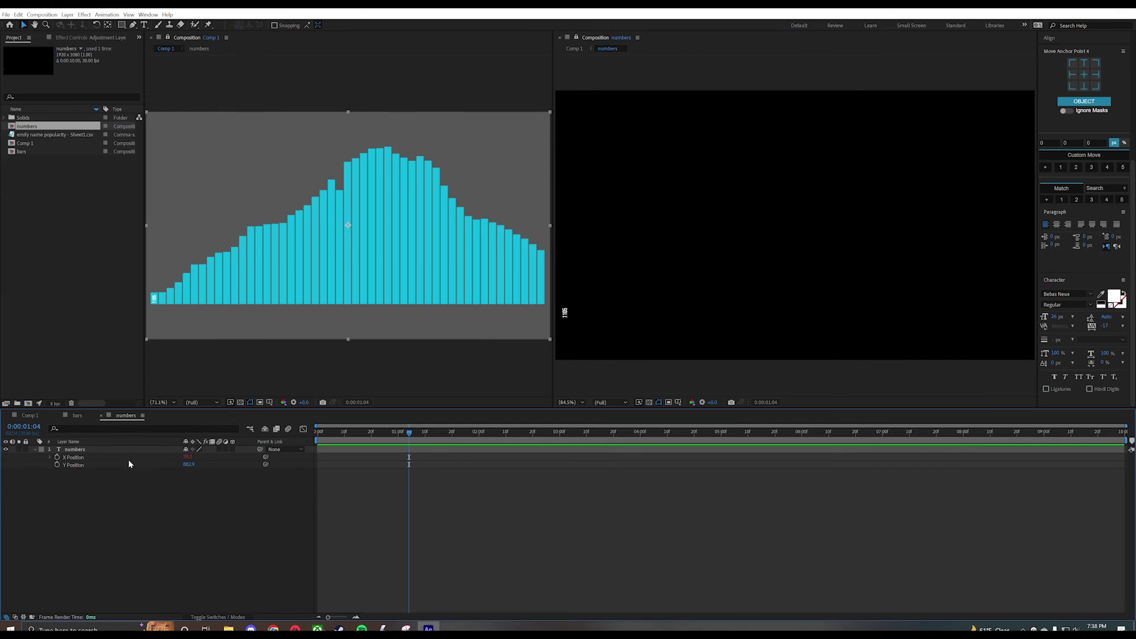
# Step: Duplicate the numbers layer up to 'numbers 49' and show source names in the timeline
pyautogui.hotkey('ctrl', 'd')
pyautogui.hotkey('ctrl', 'd')
pyautogui.hotkey('ctrl', 'd')
pyautogui.hotkey('ctrl', 'd')
pyautogui.hotkey('ctrl', 'd')
pyautogui.hotkey('ctrl', 'd')
pyautogui.hotkey('ctrl', 'd')
pyautogui.hotkey('ctrl', 'd')
pyautogui.hotkey('ctrl', 'd')
pyautogui.hotkey('ctrl', 'd')
pyautogui.hotkey('ctrl', 'd')
pyautogui.hotkey('ctrl', 'd')
pyautogui.hotkey('ctrl', 'd')
pyautogui.hotkey('ctrl', 'd')
pyautogui.hotkey('ctrl', 'd')
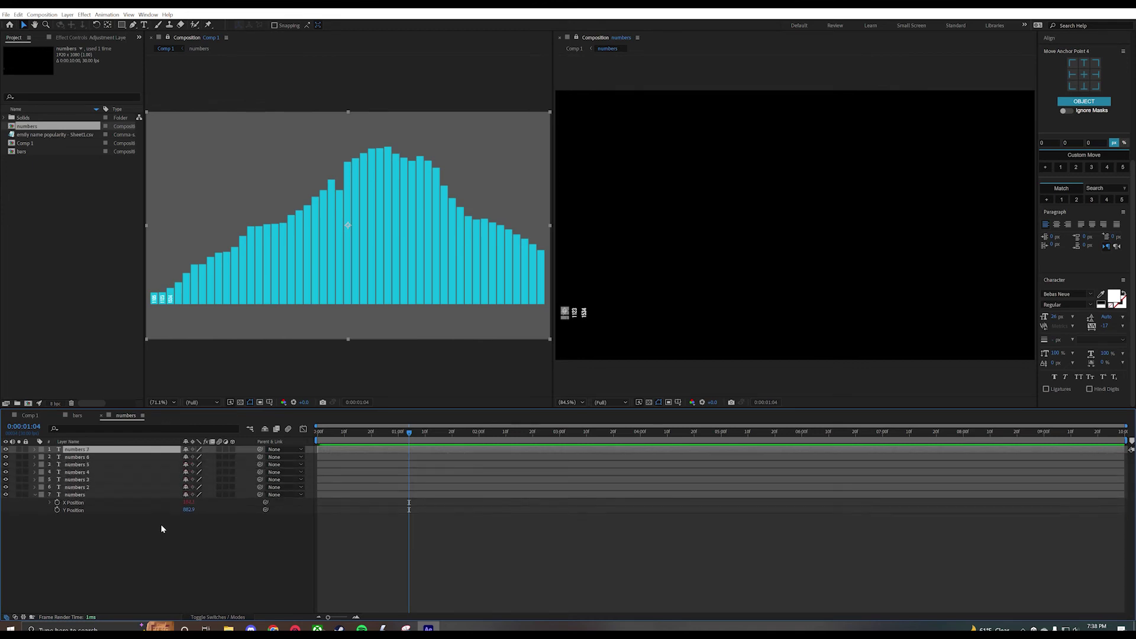
pyautogui.hotkey('ctrl', 'd')
pyautogui.hotkey('ctrl', 'd')
pyautogui.hotkey('ctrl', 'd')
pyautogui.hotkey('ctrl', 'd')
pyautogui.hotkey('ctrl', 'd')
pyautogui.hotkey('ctrl', 'd')
pyautogui.hotkey('ctrl', 'd')
pyautogui.hotkey('ctrl', 'd')
pyautogui.hotkey('ctrl', 'd')
pyautogui.hotkey('ctrl', 'd')
pyautogui.hotkey('ctrl', 'd')
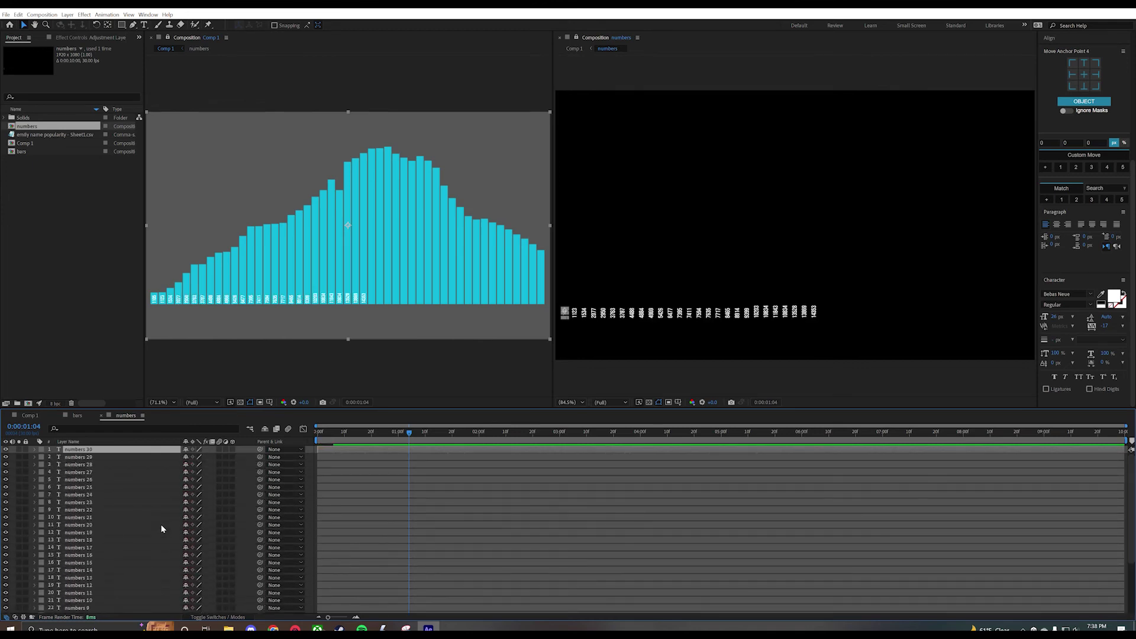
pyautogui.hotkey('ctrl', 'd')
pyautogui.hotkey('ctrl', 'd')
pyautogui.hotkey('ctrl', 'd')
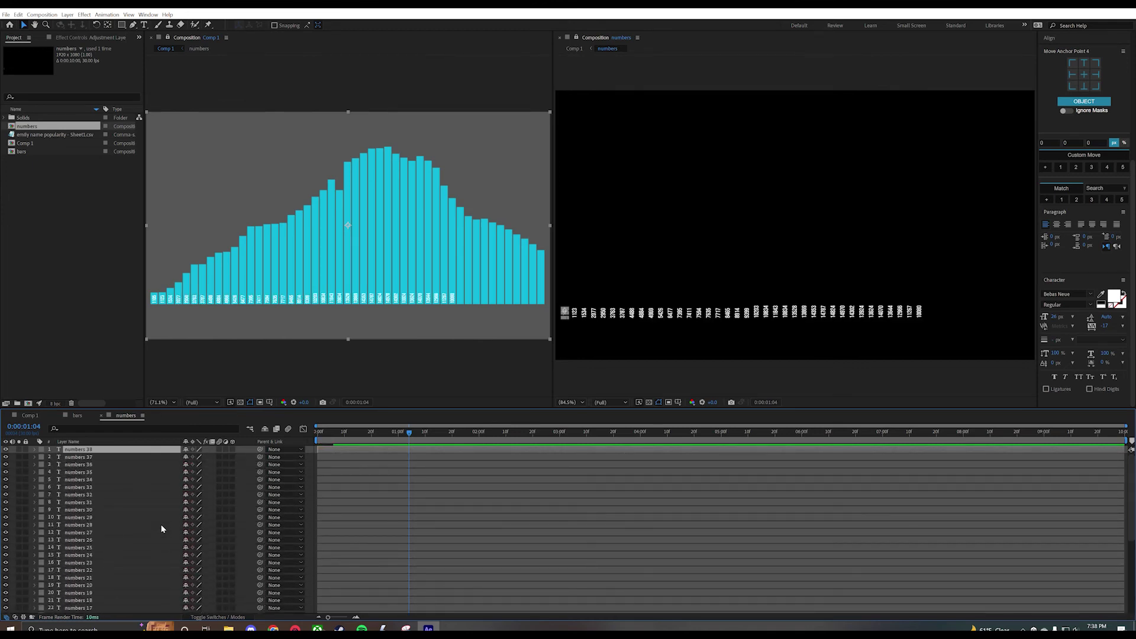
pyautogui.hotkey('ctrl', 'd')
pyautogui.hotkey('ctrl', 'd')
pyautogui.hotkey('ctrl', 'd')
pyautogui.hotkey('ctrl', 'd')
pyautogui.hotkey('ctrl', 'd')
pyautogui.hotkey('ctrl', 'd')
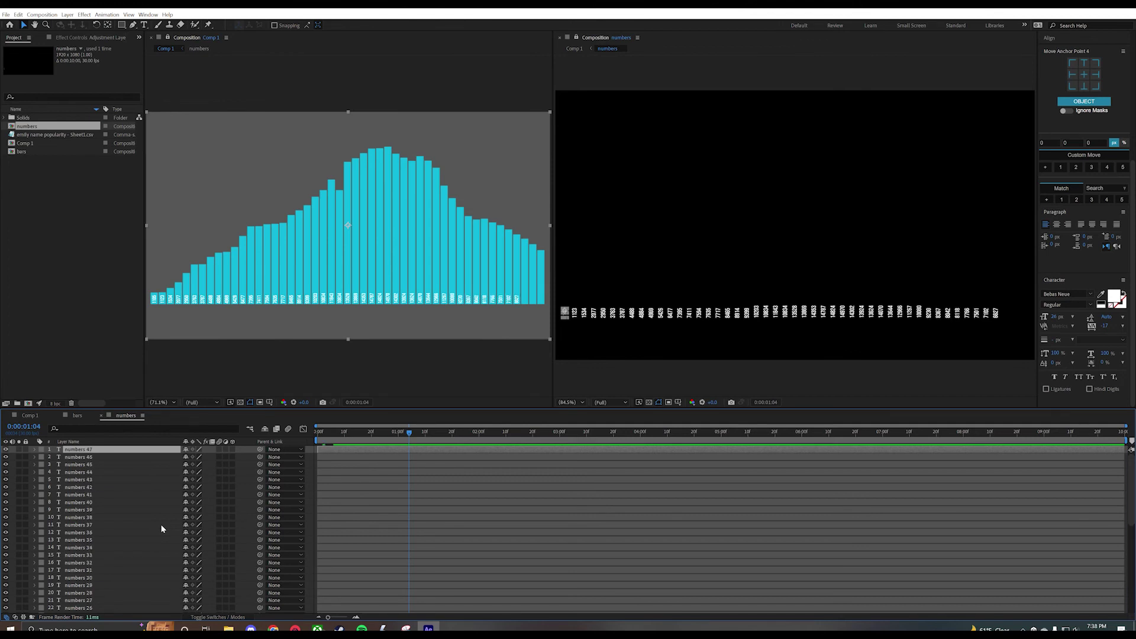
pyautogui.hotkey('ctrl', 'd')
pyautogui.click(662, 382)
pyautogui.click(77, 443)
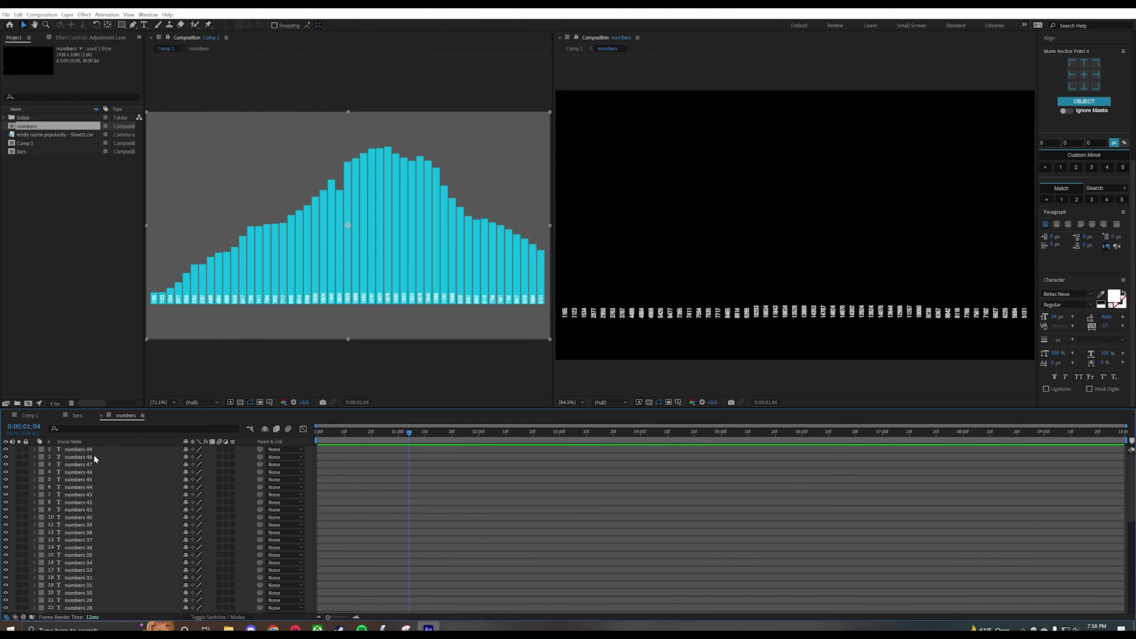
# Step: Keyframe the top label's Y Position rising from 994.9 to 882.9, easing into the final key
pyautogui.click(90, 452)
pyautogui.press('p')
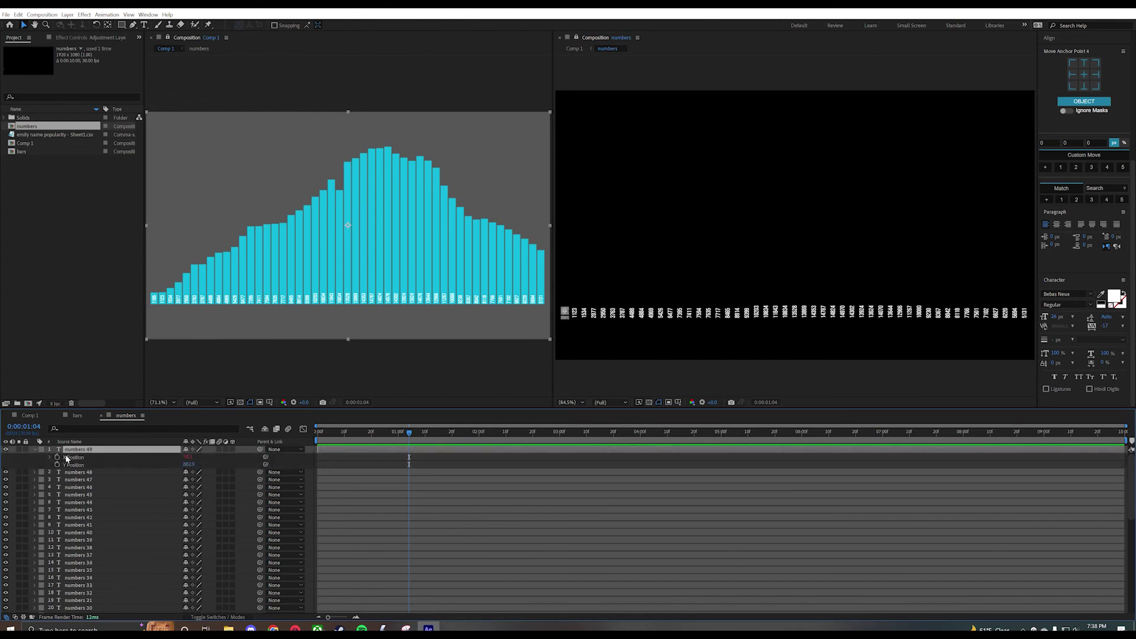
pyautogui.click(58, 464)
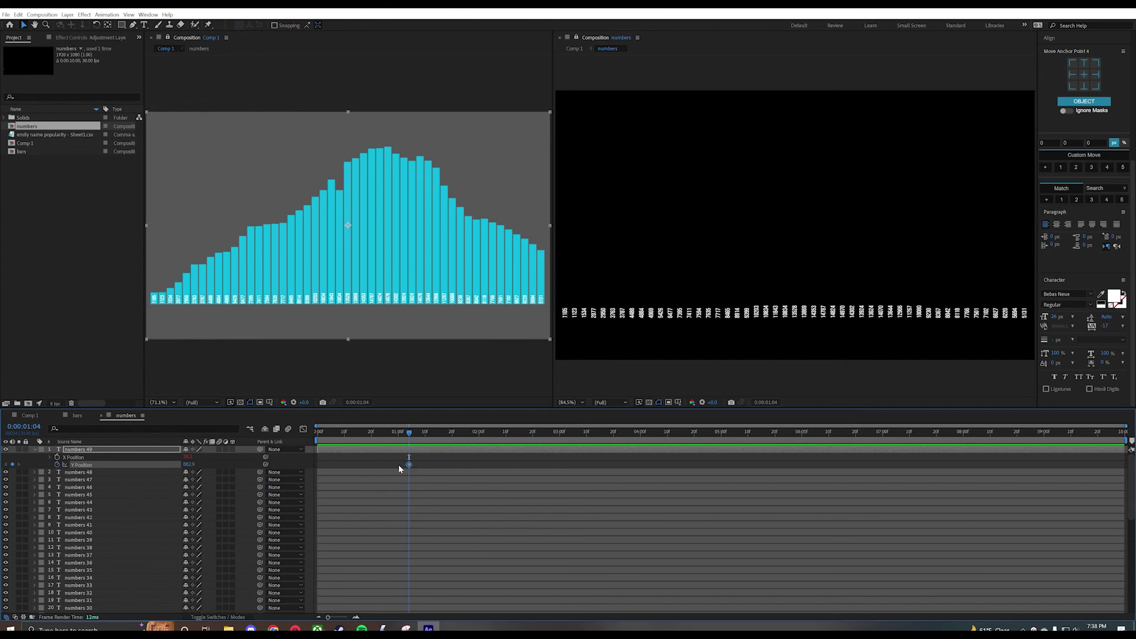
pyautogui.moveTo(409, 432); pyautogui.dragTo(322, 432)
pyautogui.moveTo(188, 464); pyautogui.dragTo(238, 465)
pyautogui.moveTo(402, 480); pyautogui.dragTo(316, 459)
pyautogui.click(303, 428)
pyautogui.moveTo(407, 465); pyautogui.dragTo(368, 457)
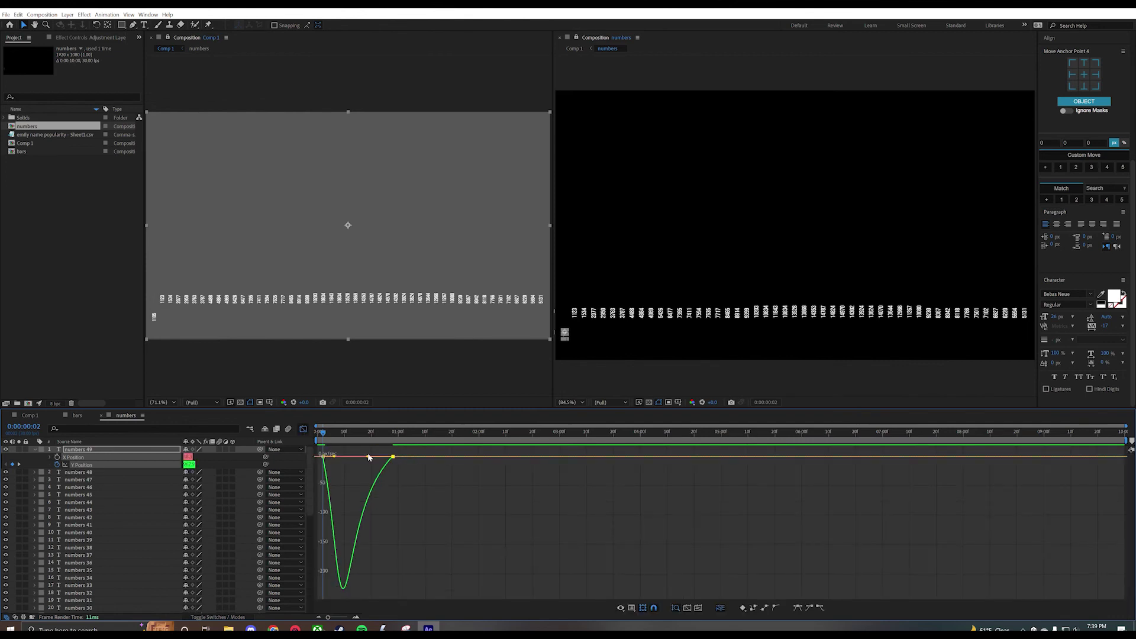
pyautogui.click(303, 428)
# Step: Paste the eased Y Position keyframes onto all 49 number labels and preview the rise
pyautogui.press('space')
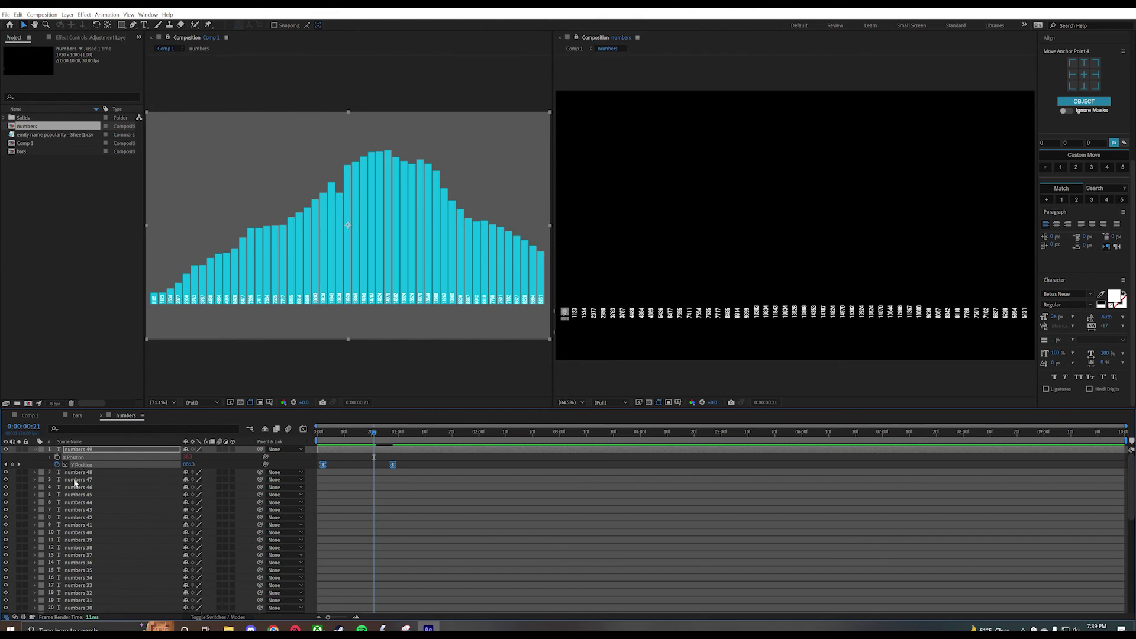
pyautogui.press('space')
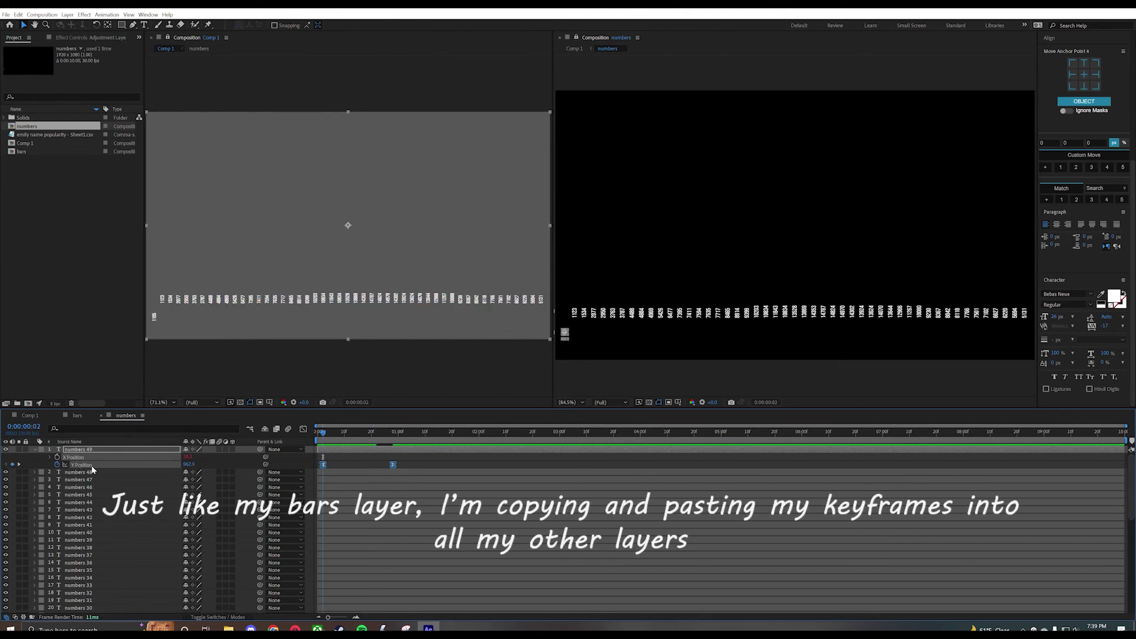
pyautogui.hotkey('ctrl', 'a')
pyautogui.hotkey('ctrl', 'v')
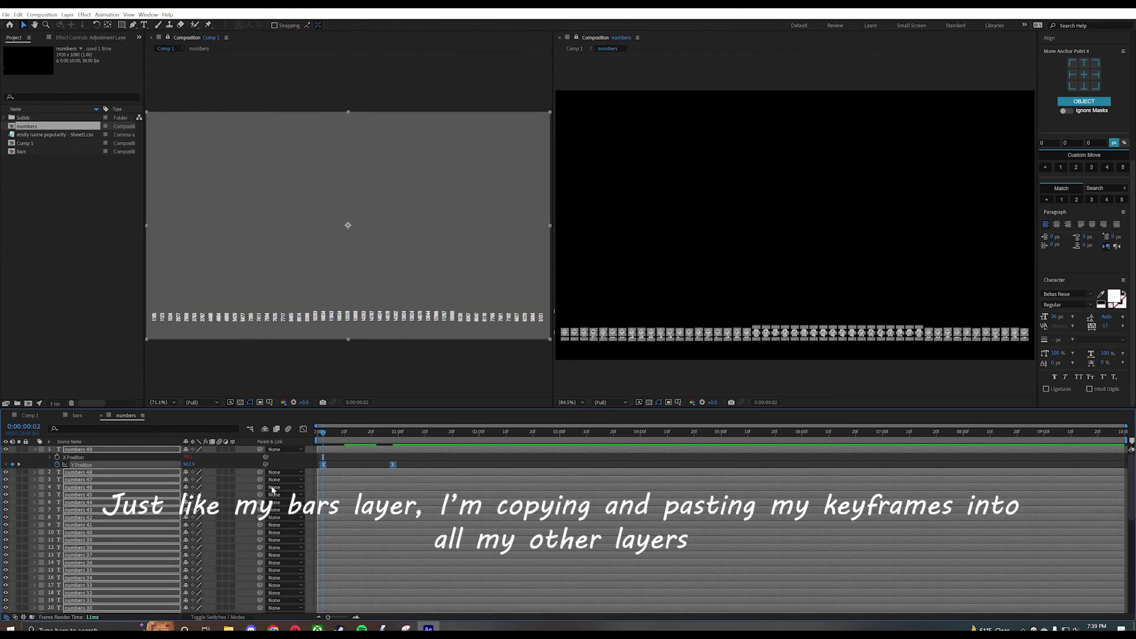
pyautogui.press('space')
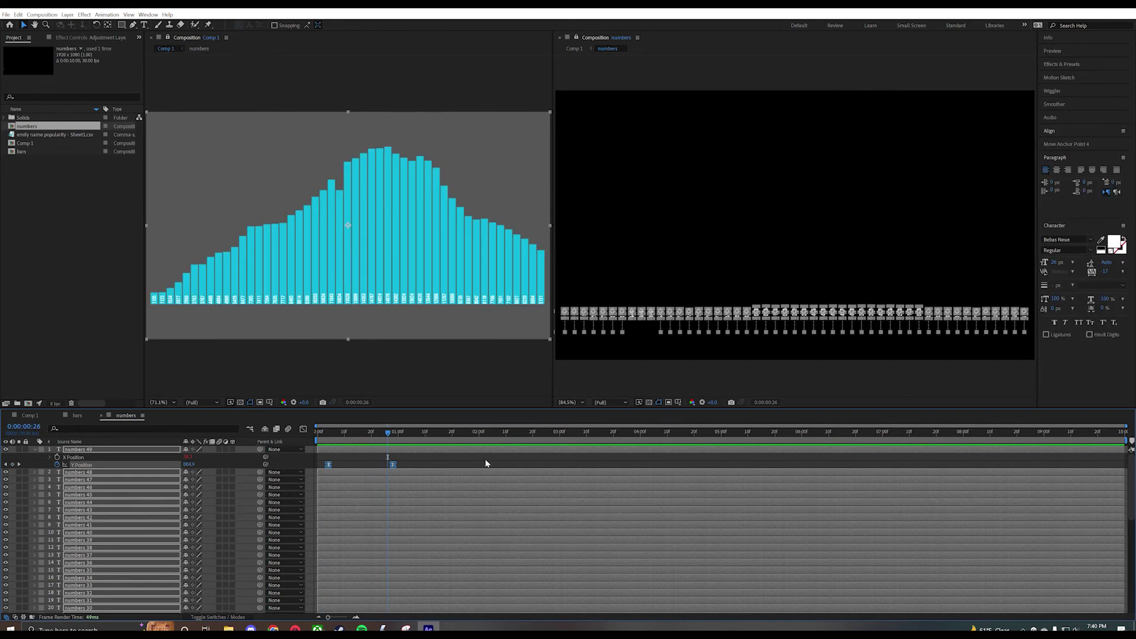
pyautogui.click(420, 456)
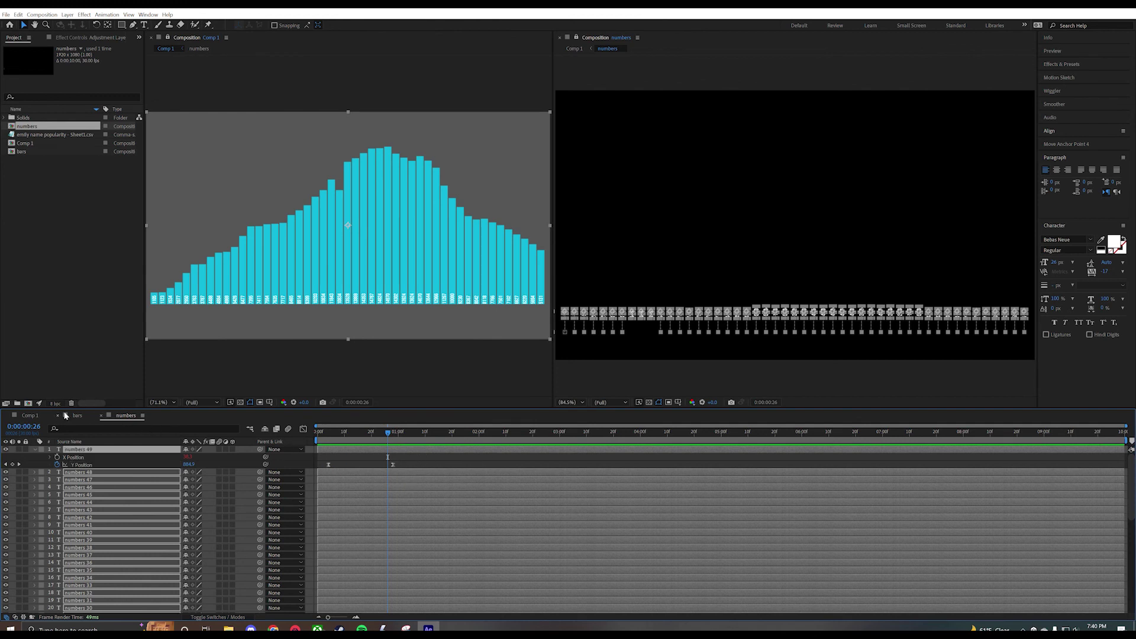
# Step: Close the separate numbers viewer and return to Comp 1 to review the bar animation
pyautogui.click(559, 37)
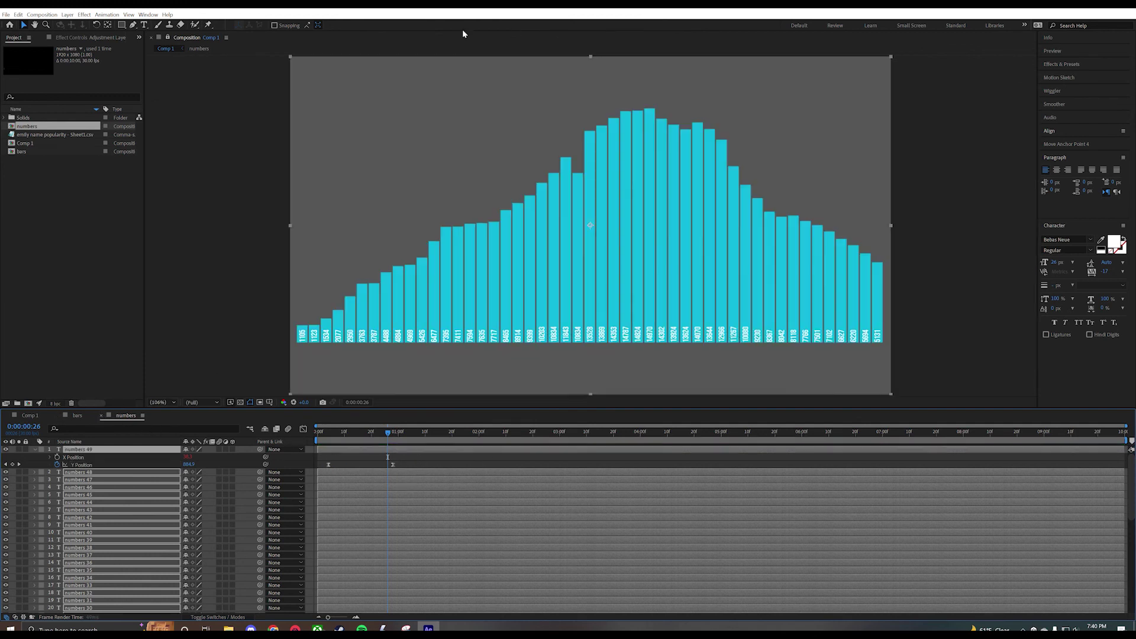
pyautogui.click(199, 49)
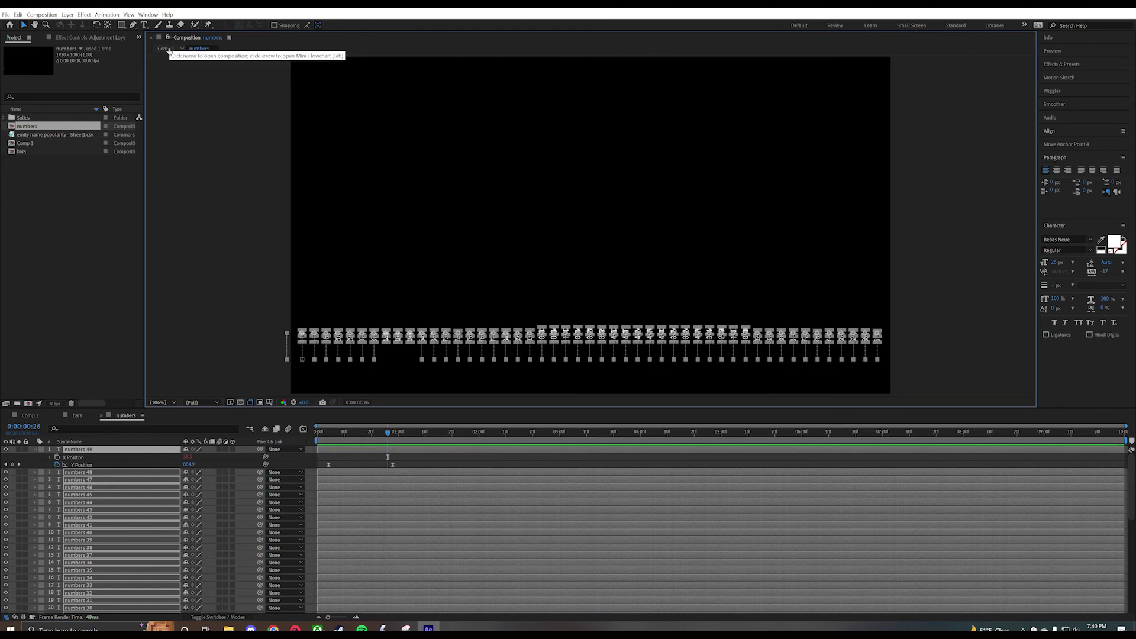
pyautogui.click(29, 416)
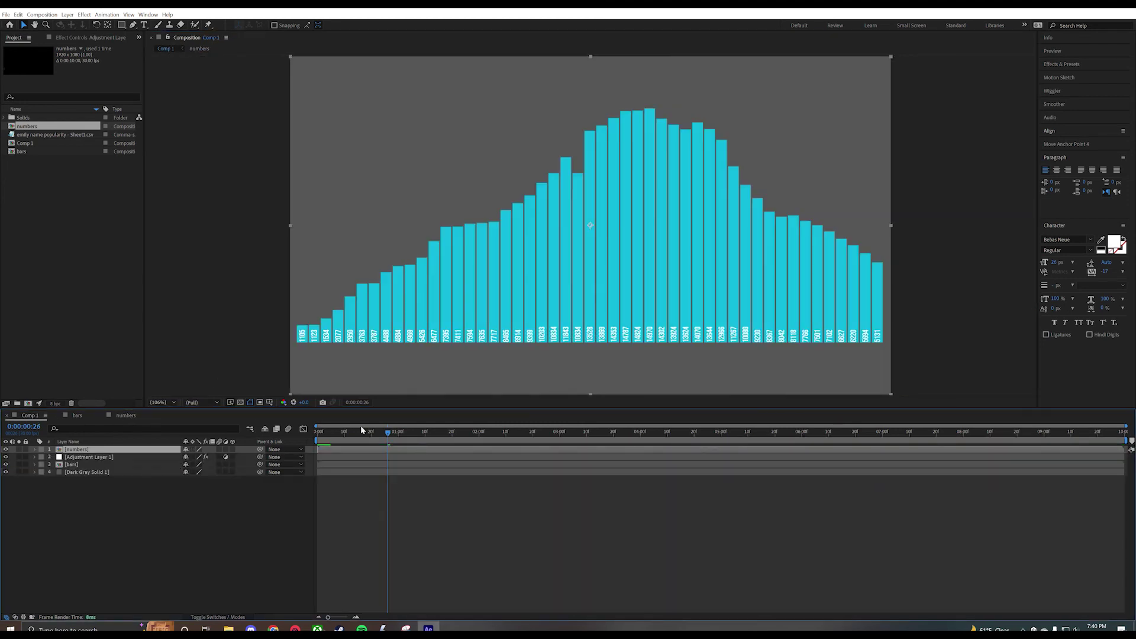
pyautogui.moveTo(379, 437); pyautogui.dragTo(413, 437)
# Step: Apply Set Matte to the numbers layer, taking the matte from 3. bars, then preview
pyautogui.click(1062, 64)
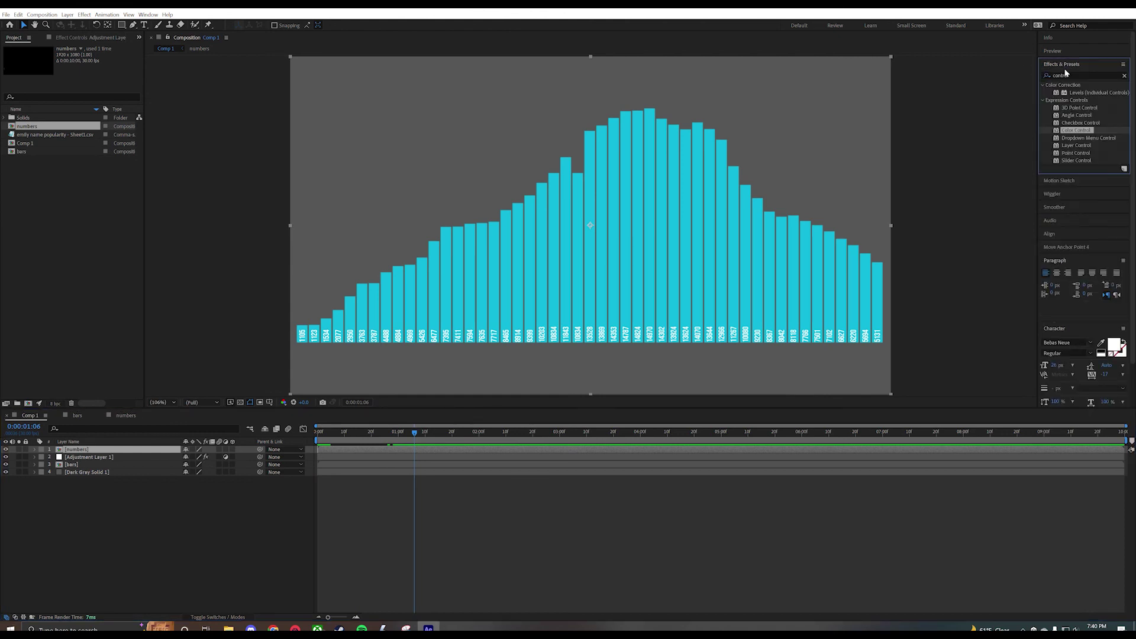
pyautogui.click(1071, 75)
pyautogui.write('s')
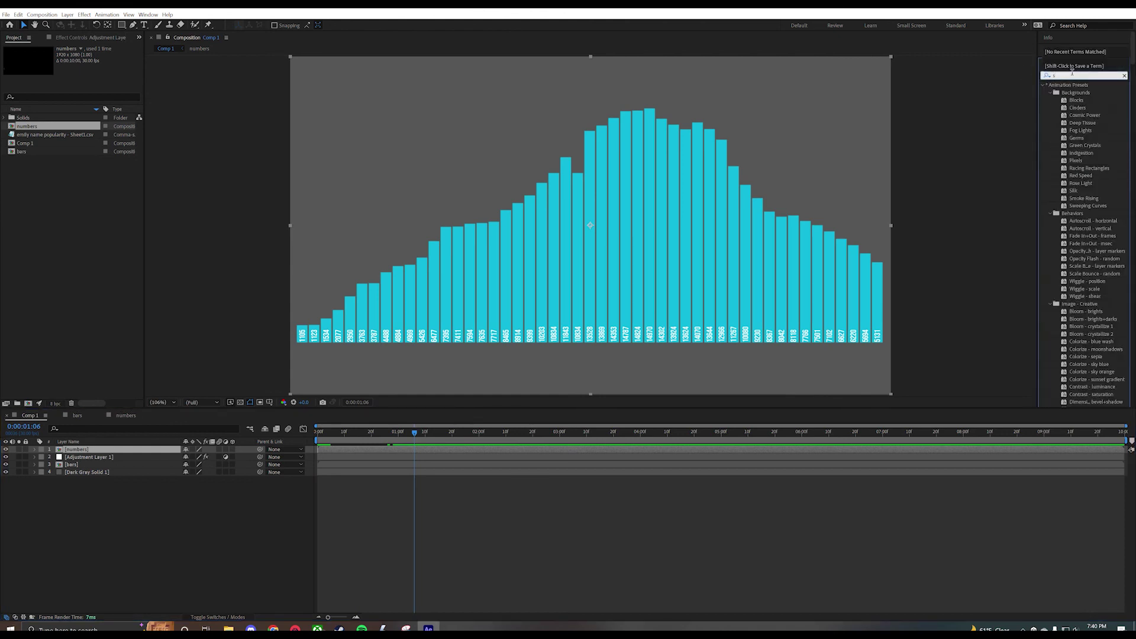
pyautogui.write('et matt')
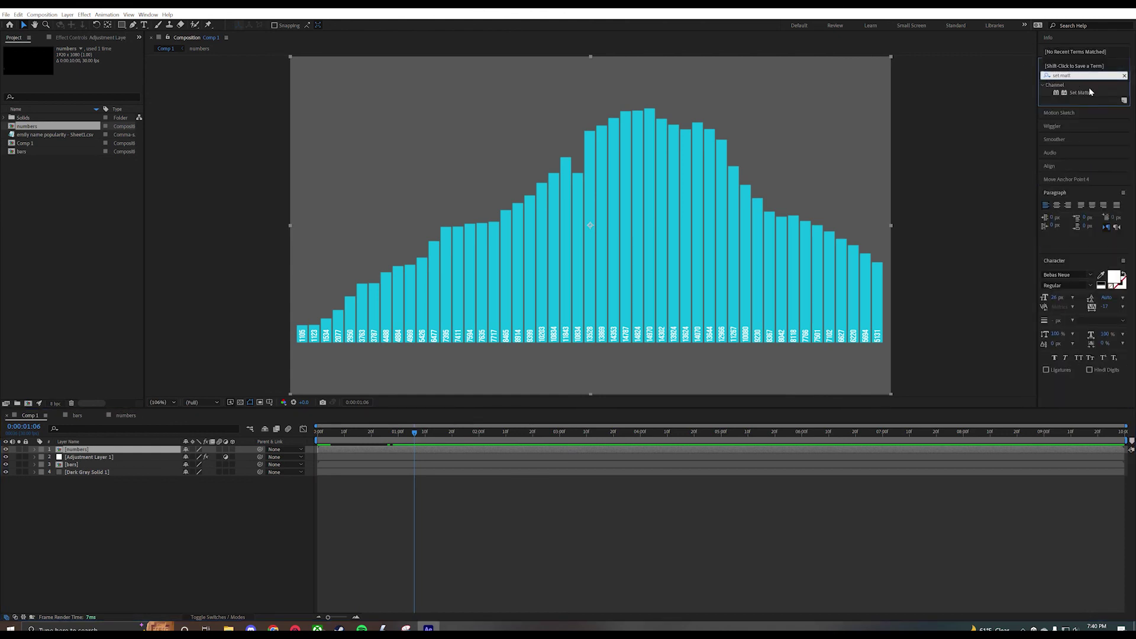
pyautogui.moveTo(1086, 96); pyautogui.dragTo(83, 451)
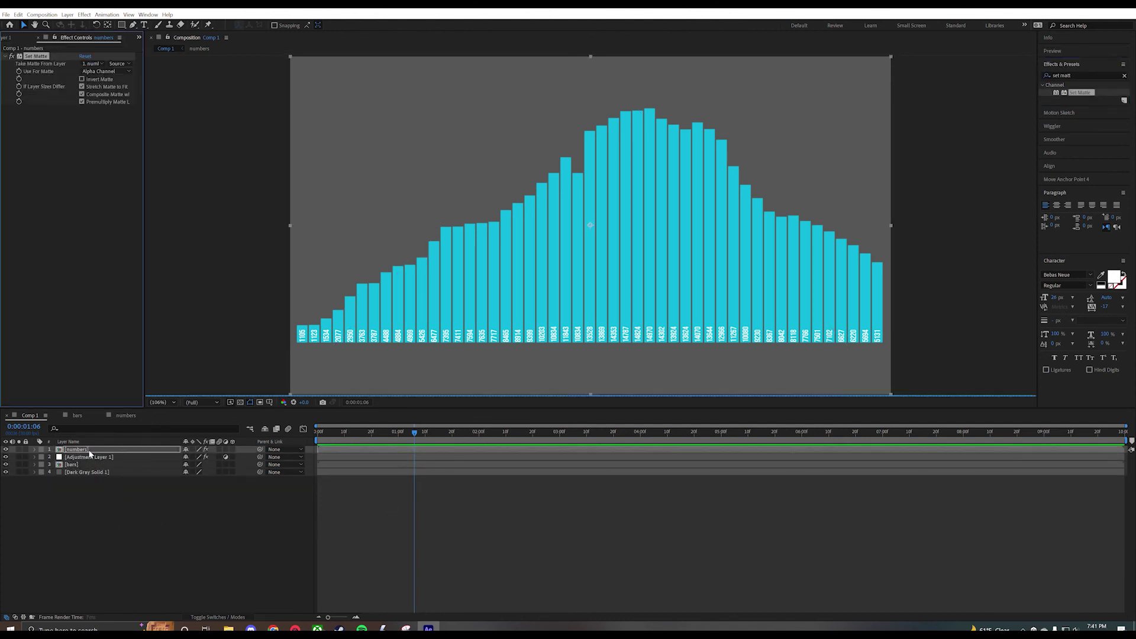
pyautogui.click(96, 64)
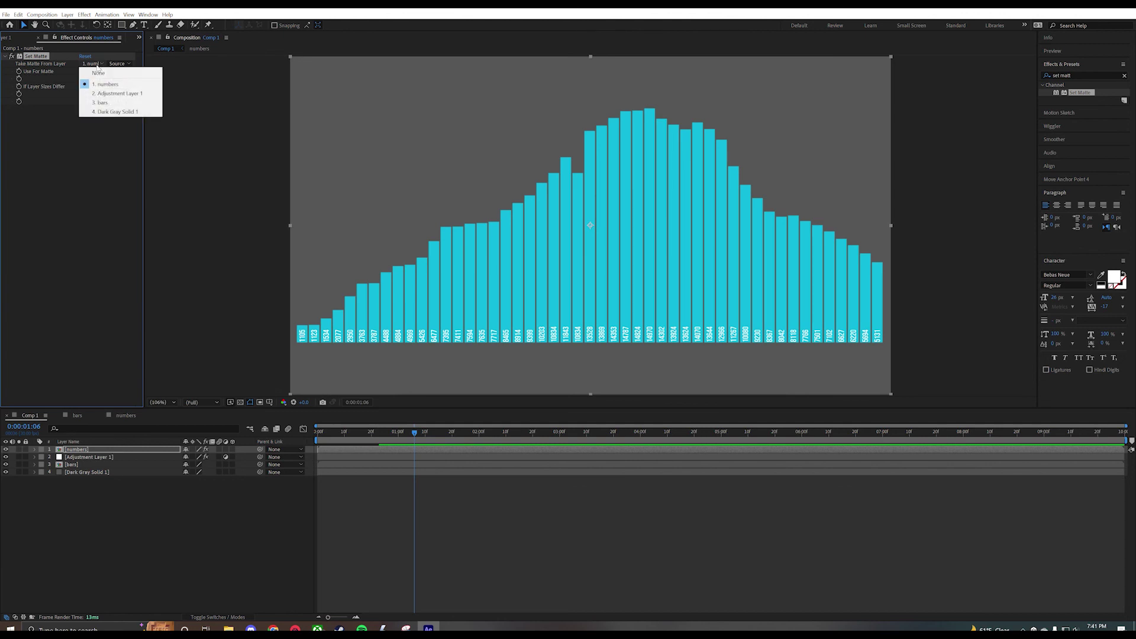
pyautogui.click(111, 105)
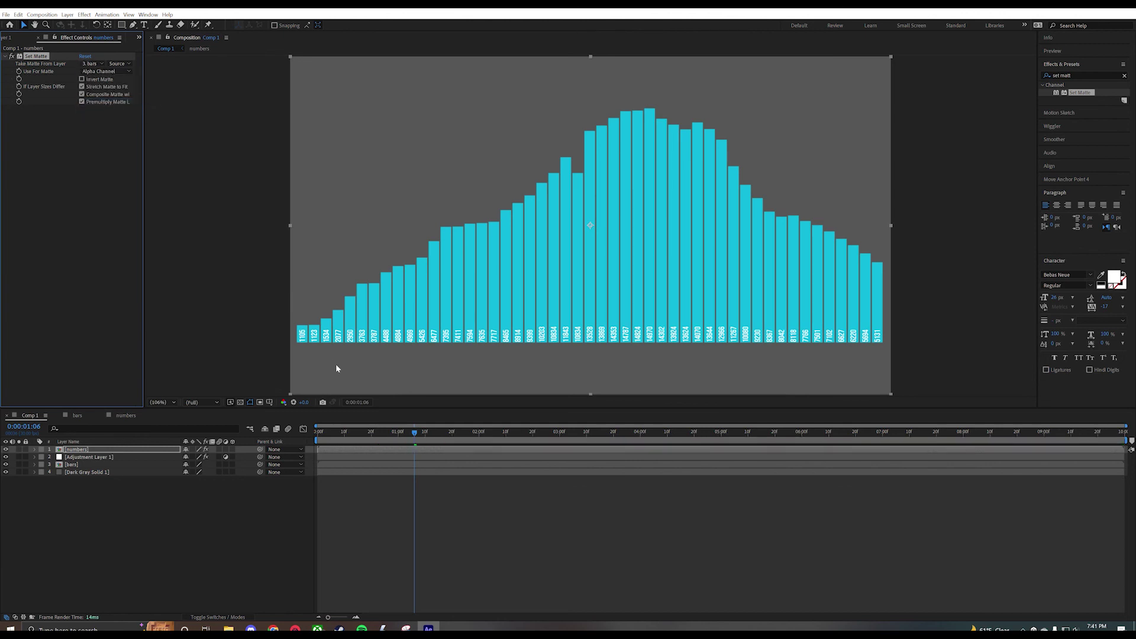
pyautogui.moveTo(420, 433); pyautogui.dragTo(309, 441)
pyautogui.press('space')
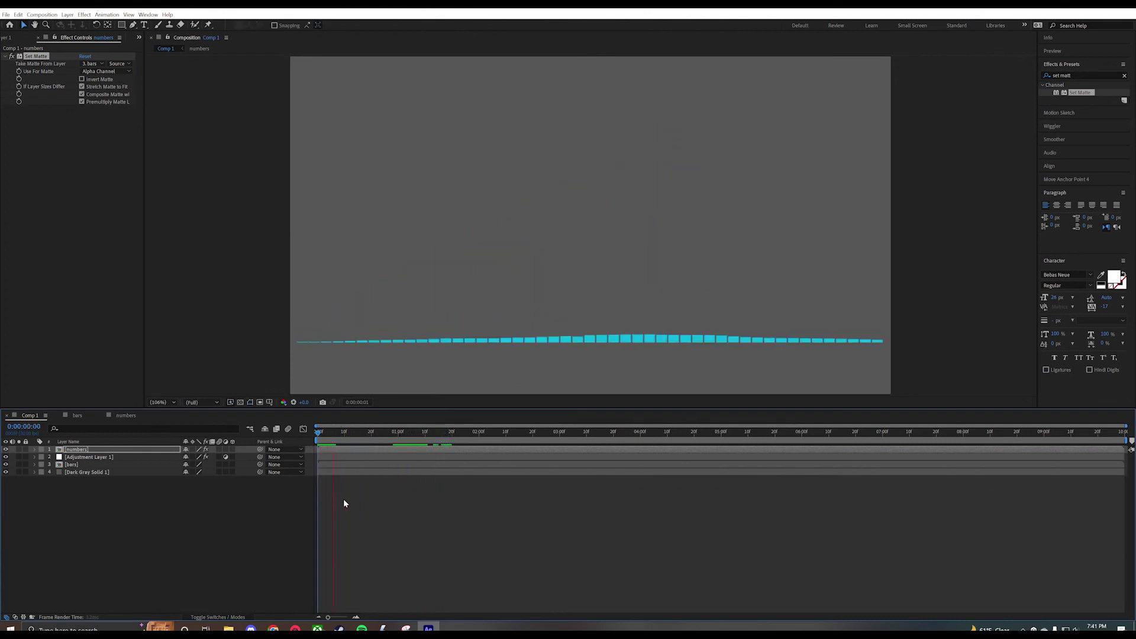
# Step: Duplicate the numbers composition, rename the copy 'years' and open it
pyautogui.click(88, 456)
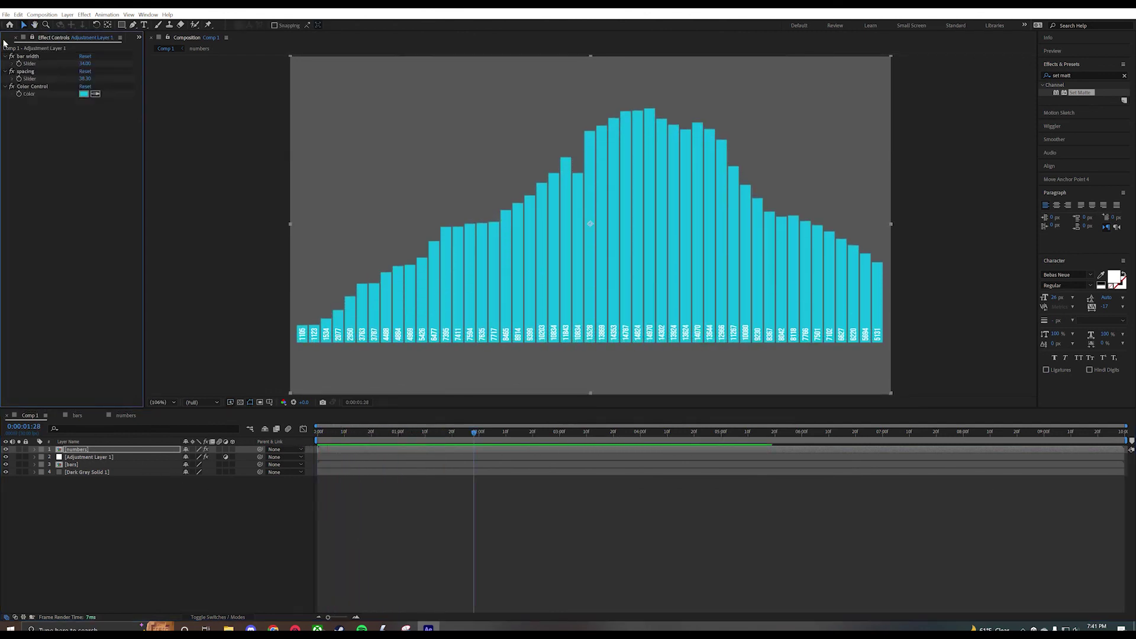
pyautogui.click(13, 38)
pyautogui.click(27, 151)
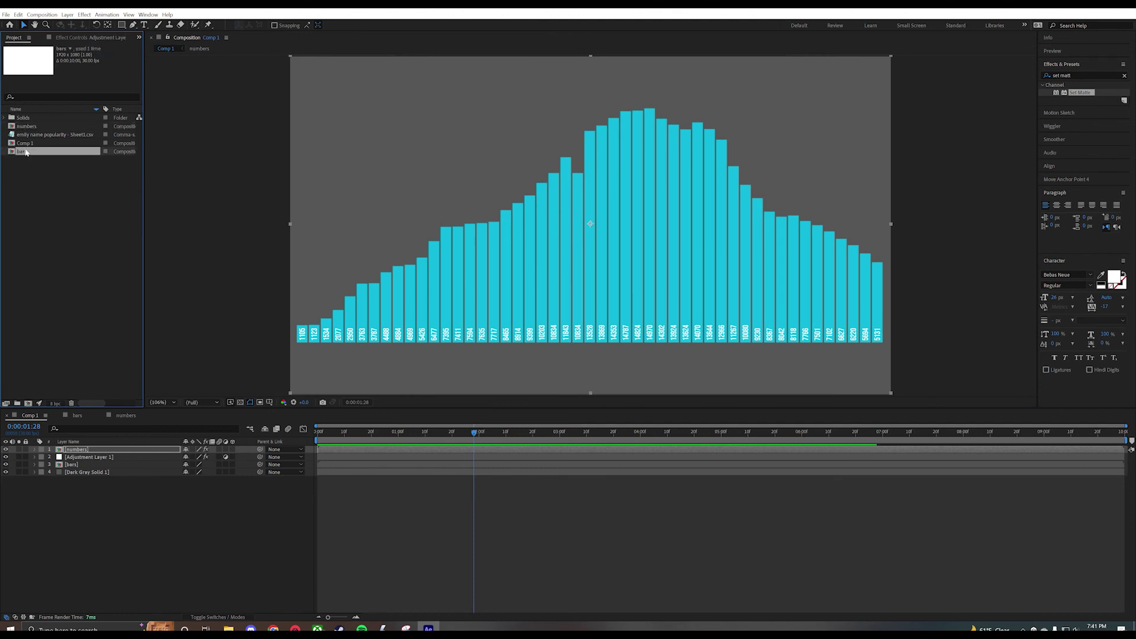
pyautogui.click(22, 128)
pyautogui.hotkey('ctrl', 'd')
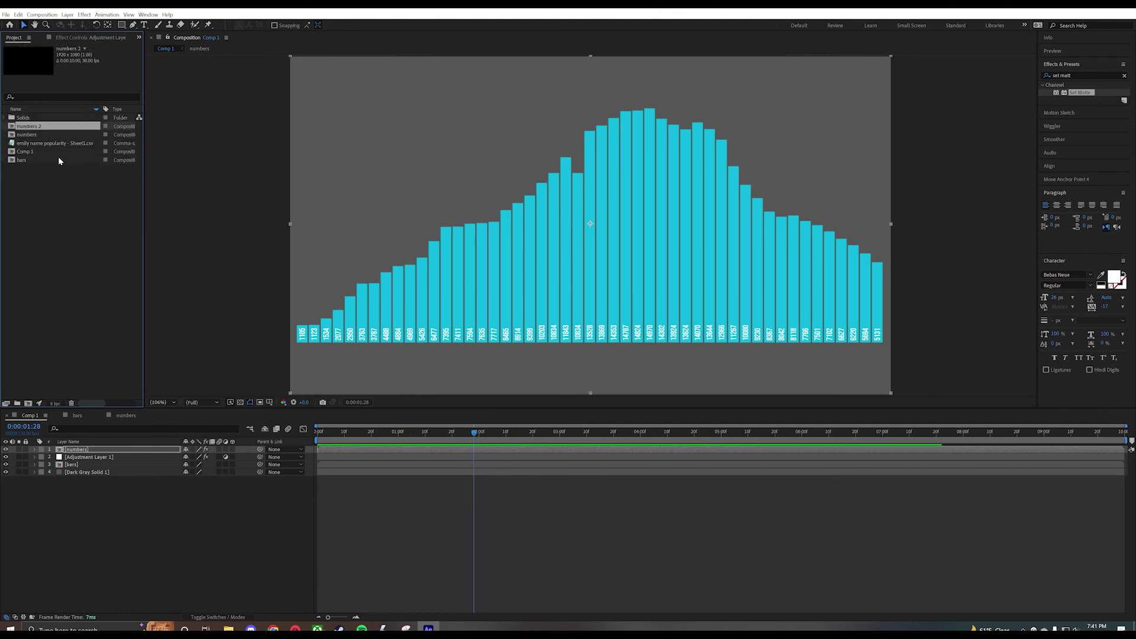
pyautogui.press('Return')
pyautogui.write('years')
pyautogui.press('Return')
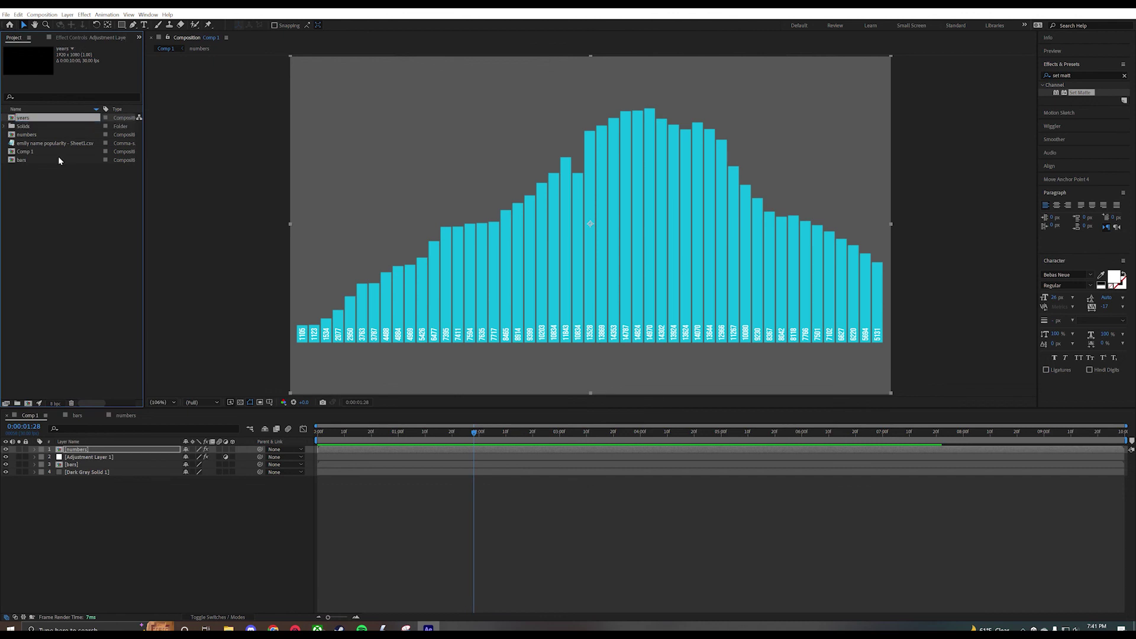
pyautogui.doubleClick(43, 119)
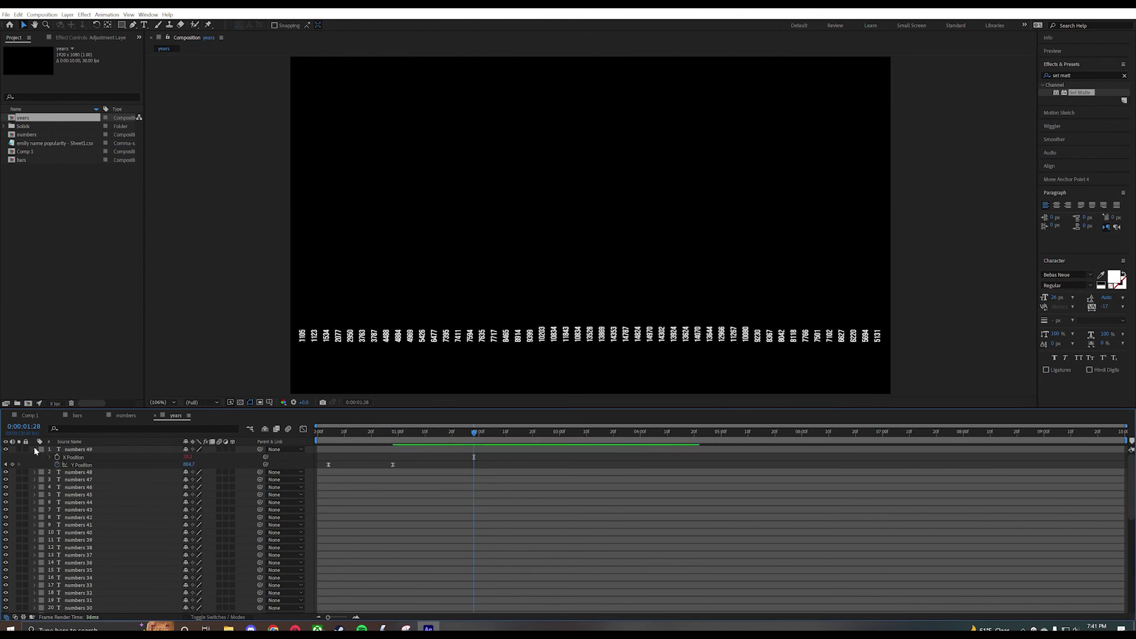
# Step: Change the Source Text expression from dataValue([1,trueIndex]) to dataValue([0,trueIndex]) so labels show years
pyautogui.click(33, 448)
pyautogui.click(34, 448)
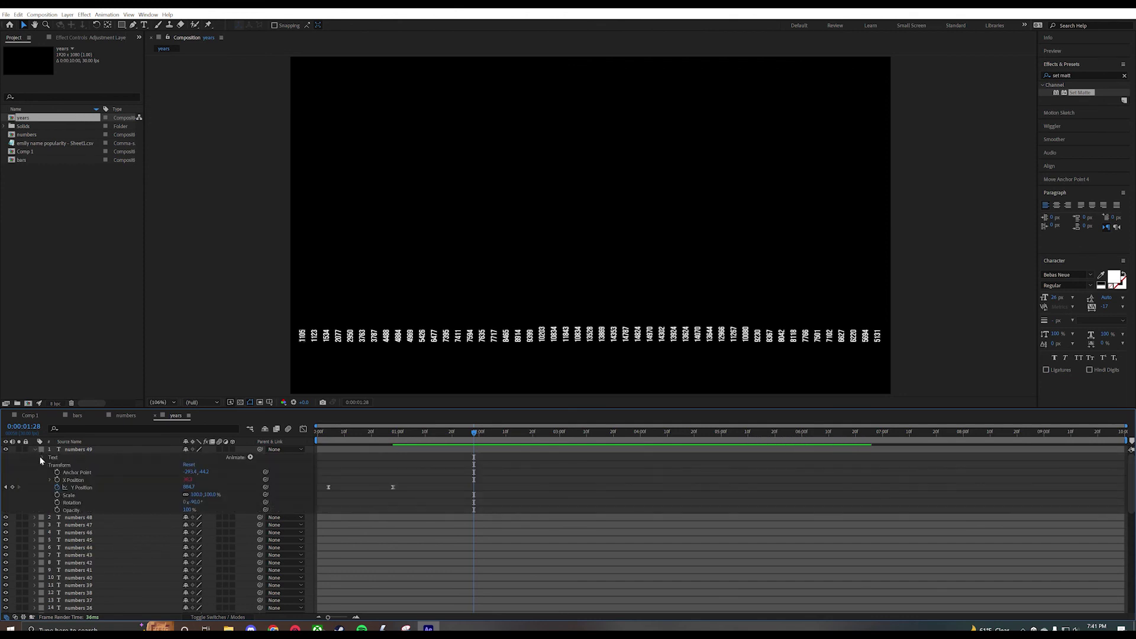
pyautogui.click(42, 458)
pyautogui.click(50, 465)
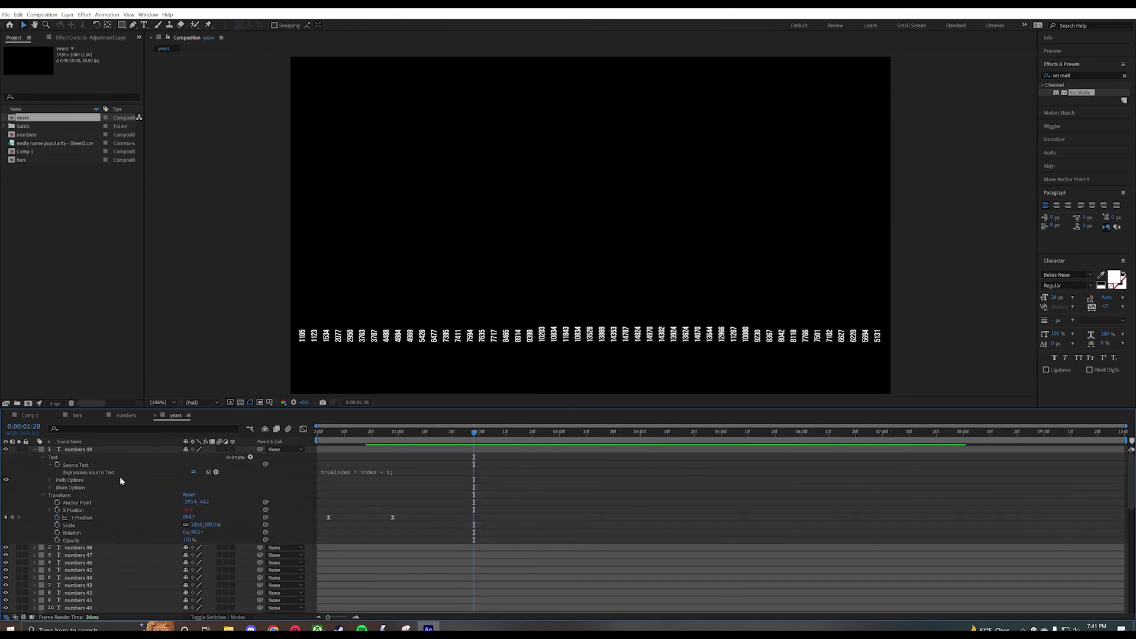
pyautogui.click(337, 474)
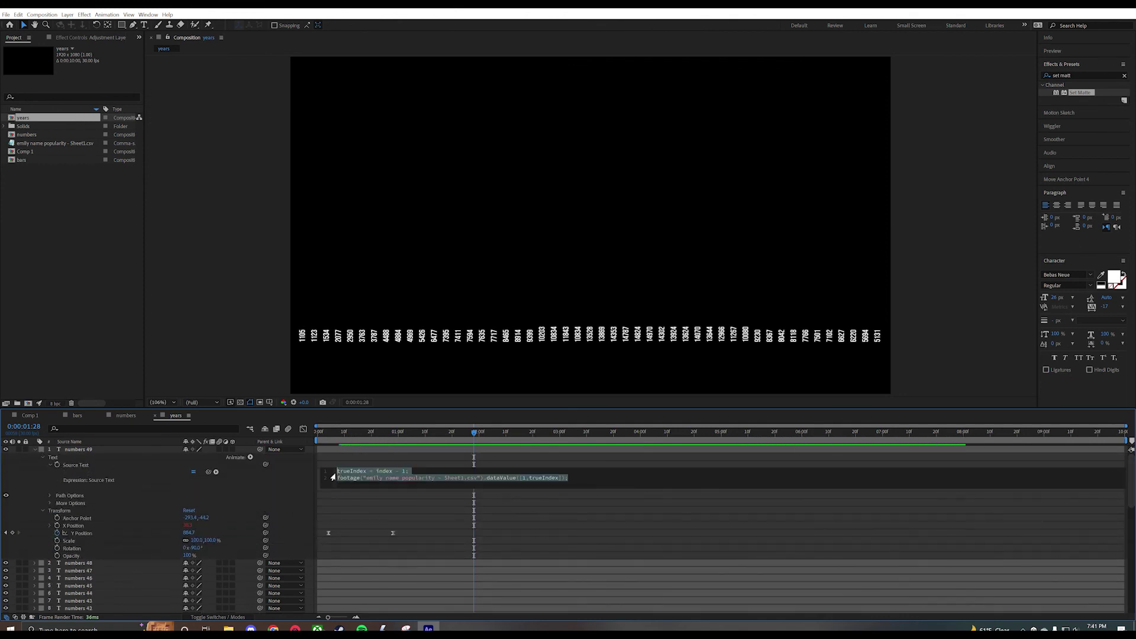
pyautogui.click(528, 478)
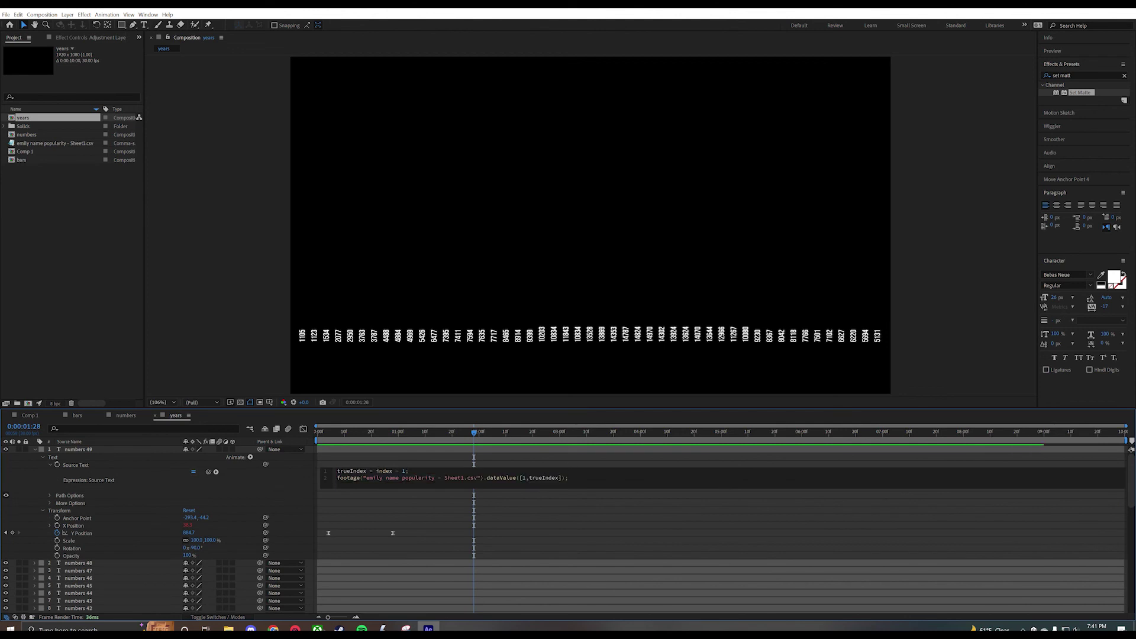
pyautogui.press('BackSpace')
pyautogui.write('0')
pyautogui.click(76, 466)
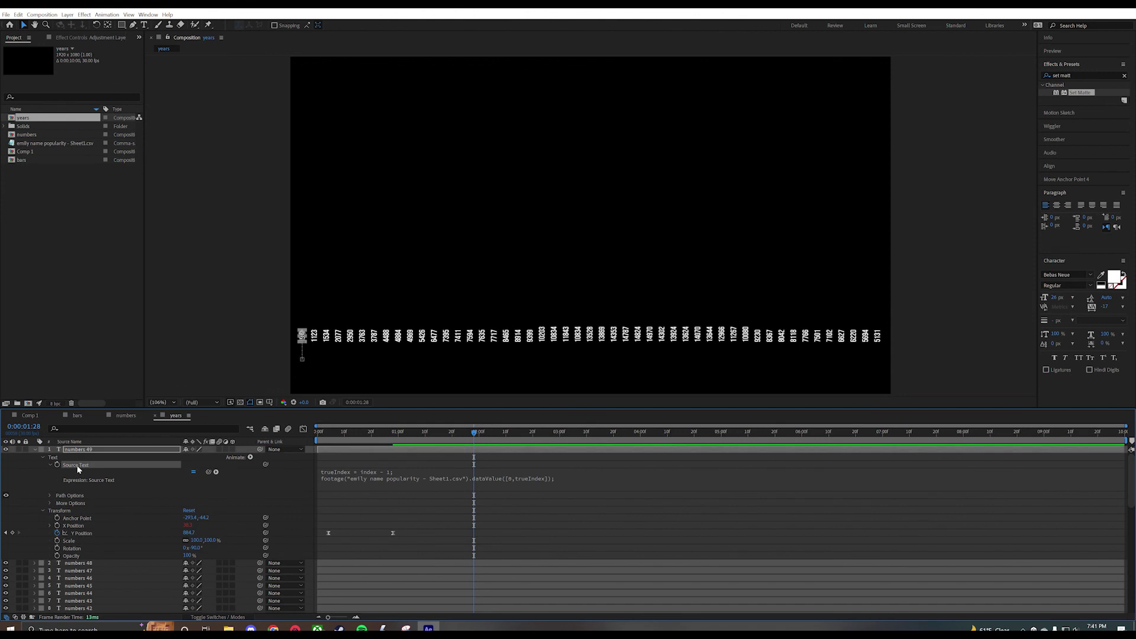
pyautogui.hotkey('ctrl', 'a')
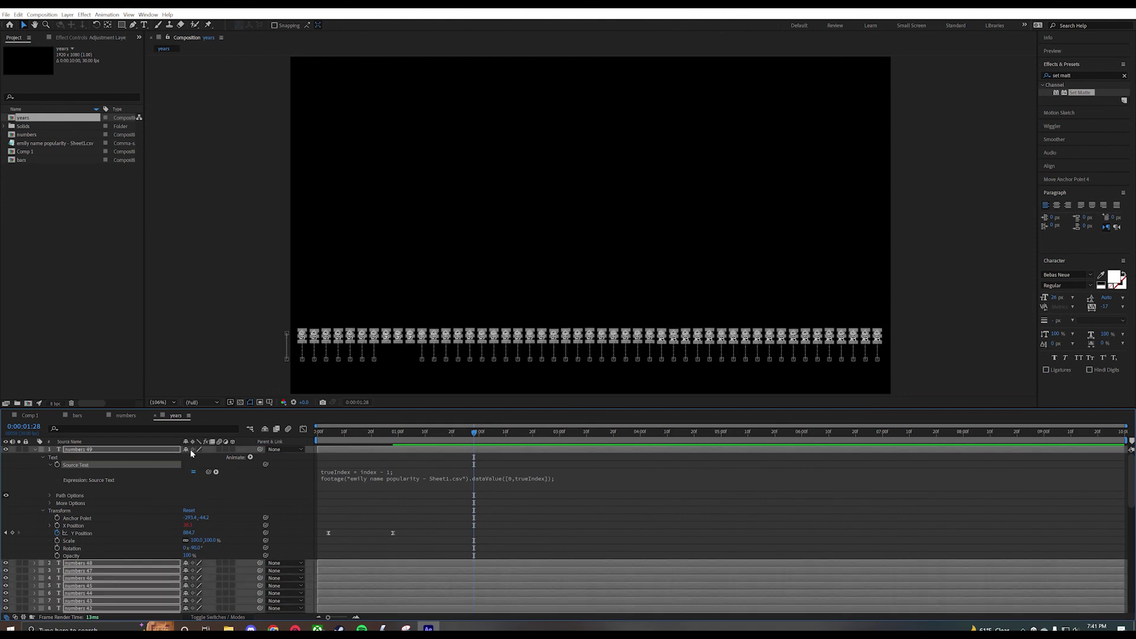
pyautogui.press('Home')
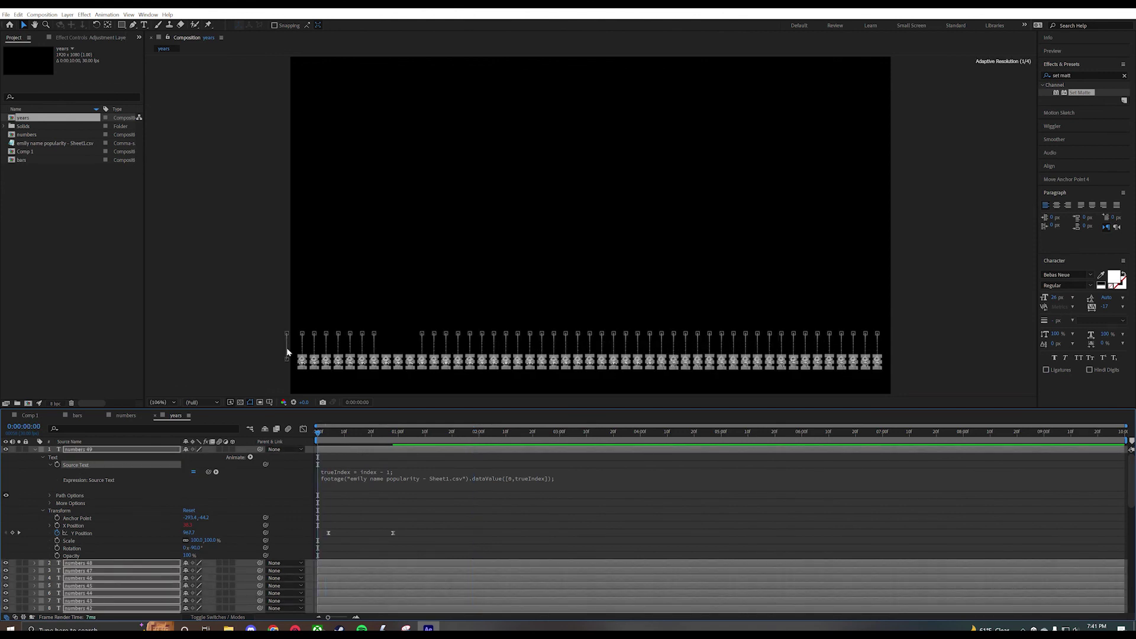
pyautogui.press('space')
pyautogui.press('space')
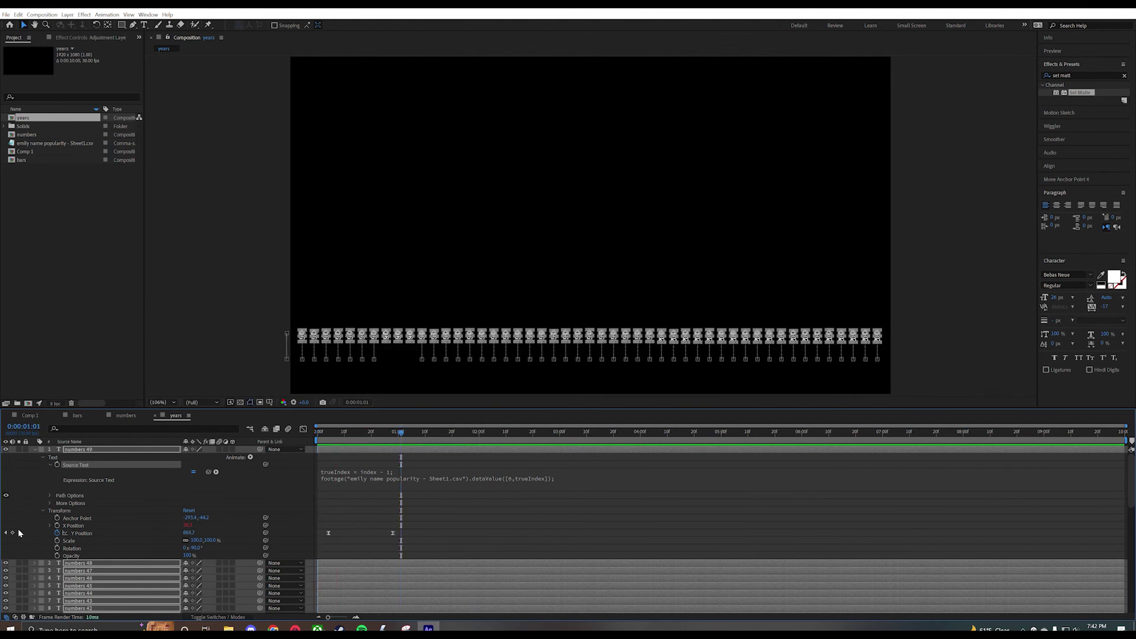
# Step: Replace the rising motion with a 0% to 100% Opacity fade-in on every year label
pyautogui.click(57, 533)
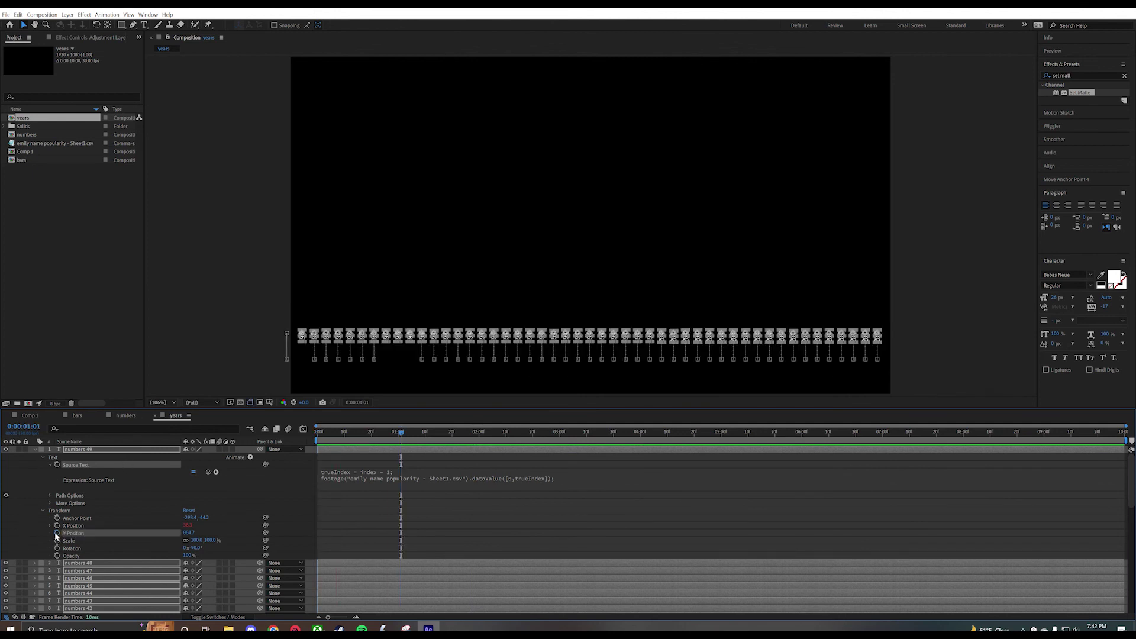
pyautogui.hotkey('ctrl', '`')
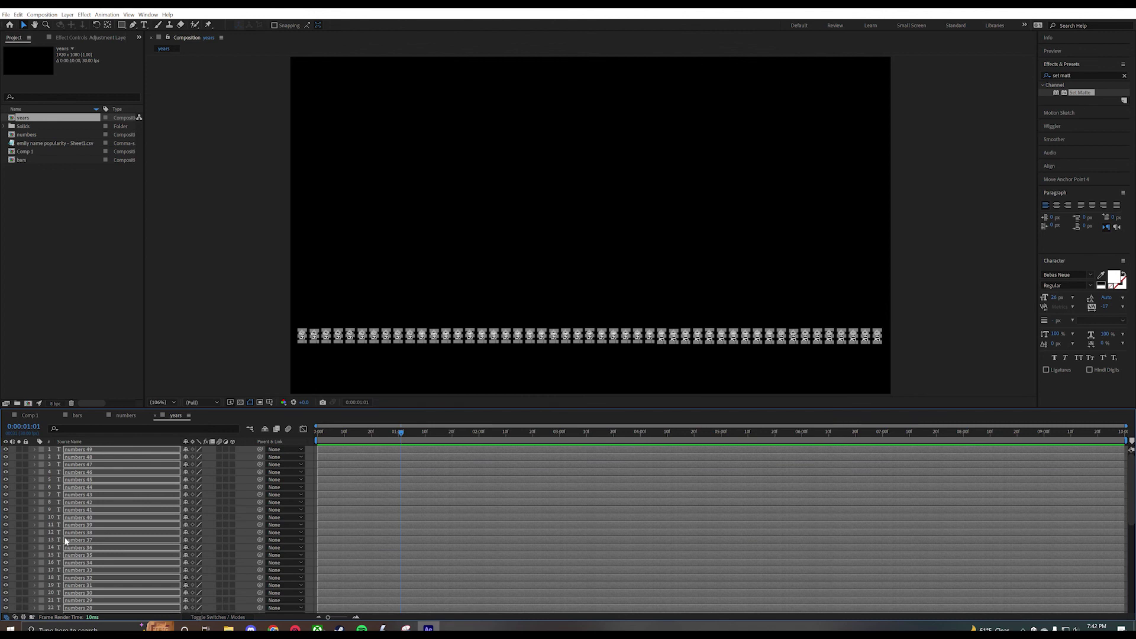
pyautogui.press('t')
pyautogui.click(57, 457)
pyautogui.click(325, 432)
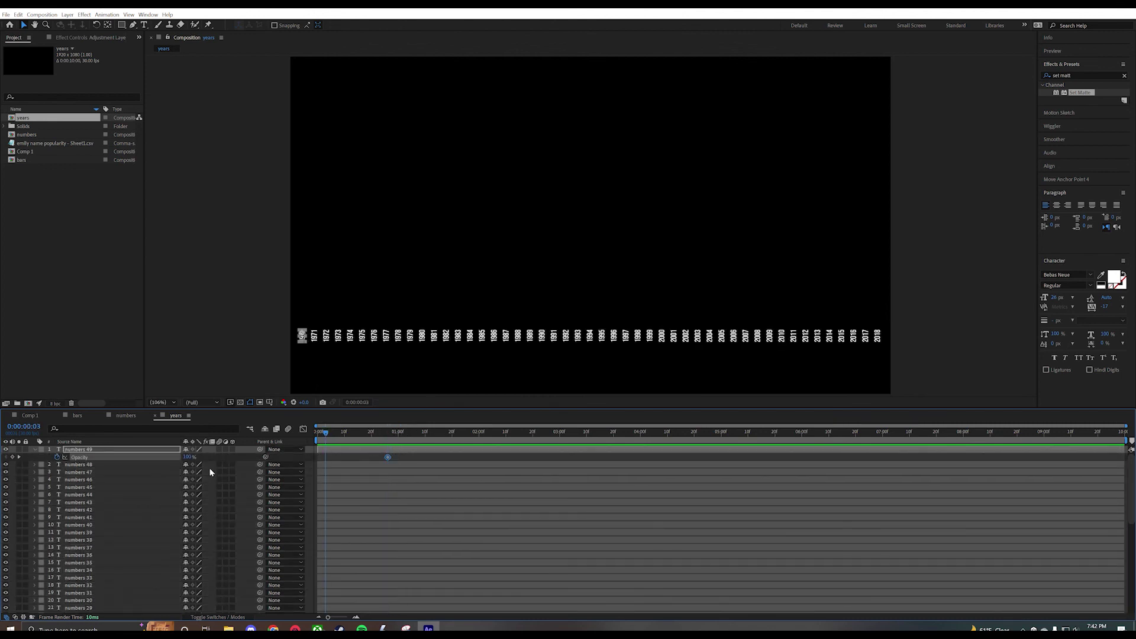
pyautogui.moveTo(186, 457); pyautogui.dragTo(106, 459)
pyautogui.click(84, 456)
pyautogui.hotkey('ctrl', 'c')
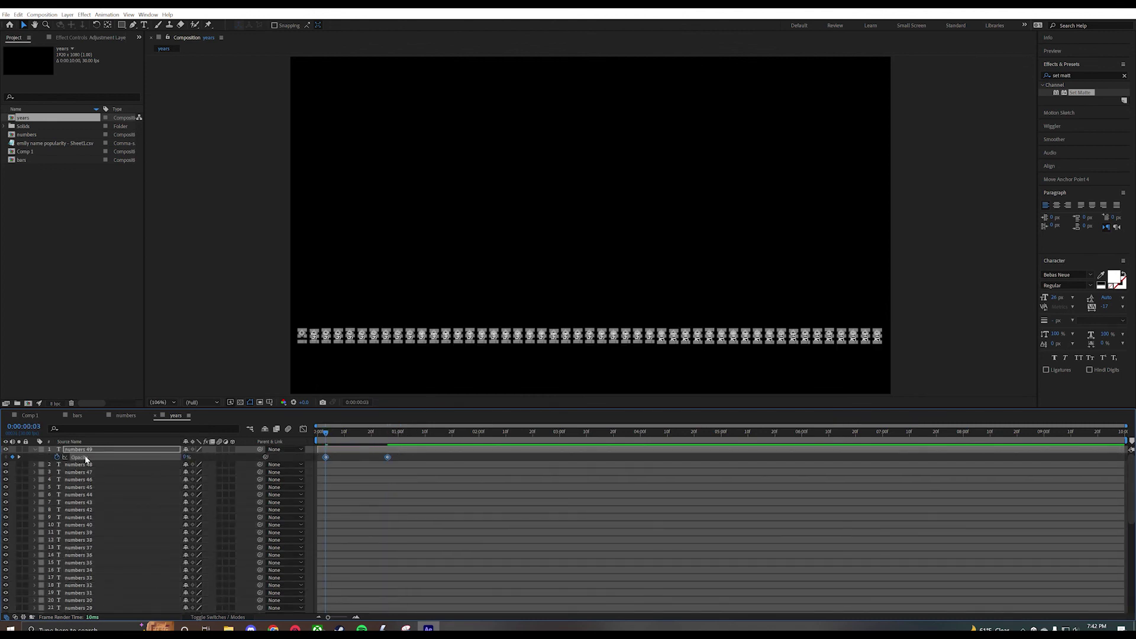
pyautogui.hotkey('ctrl', 'a')
pyautogui.hotkey('ctrl', 'v')
pyautogui.press('space')
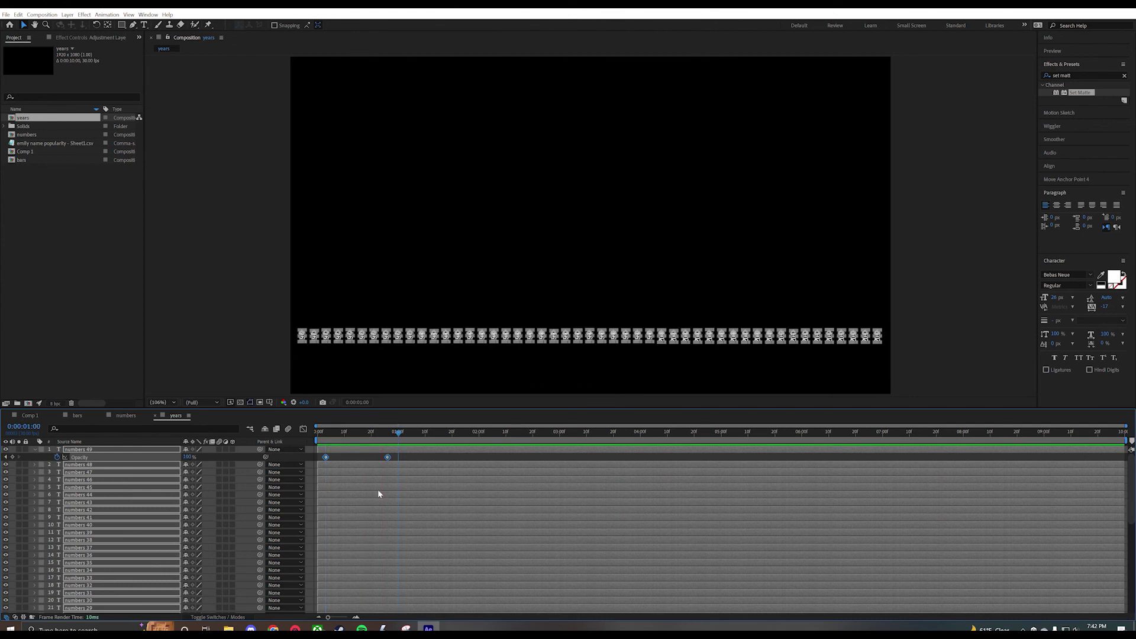
# Step: Rotate all year labels to -76°, after first trying -90°
pyautogui.click(107, 25)
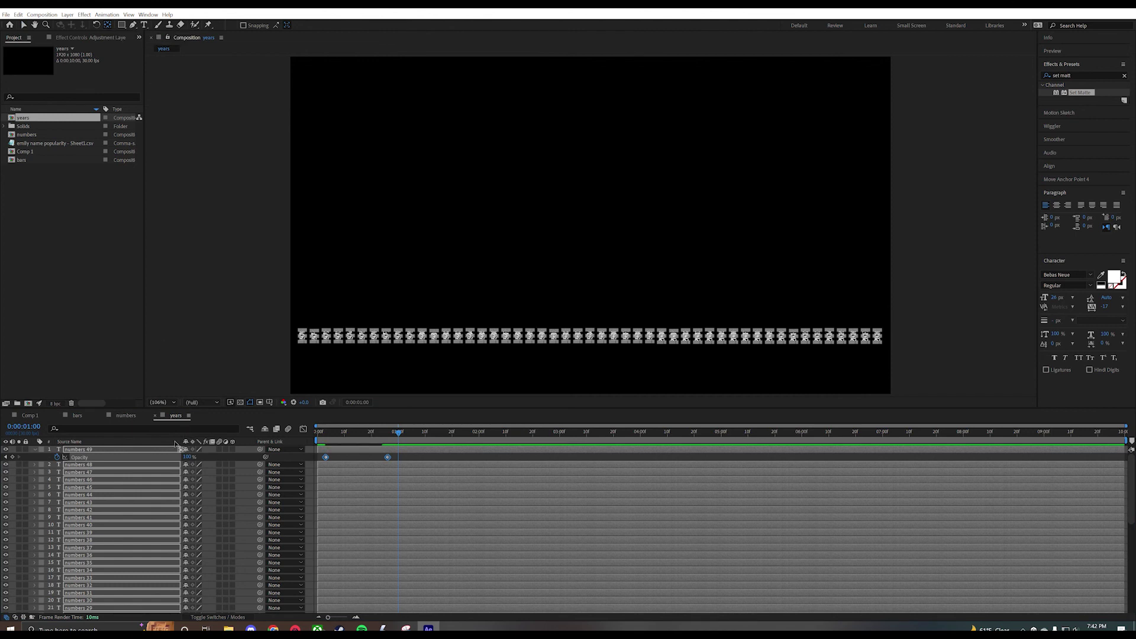
pyautogui.press('r')
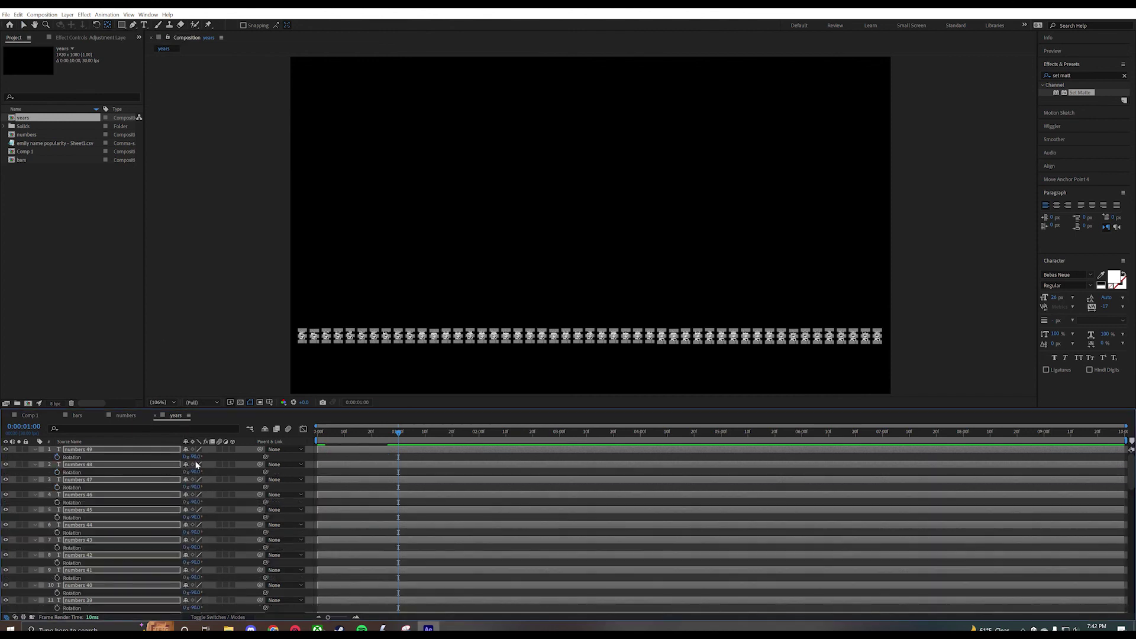
pyautogui.click(195, 457)
pyautogui.write('-90')
pyautogui.press('Return')
pyautogui.click(195, 457)
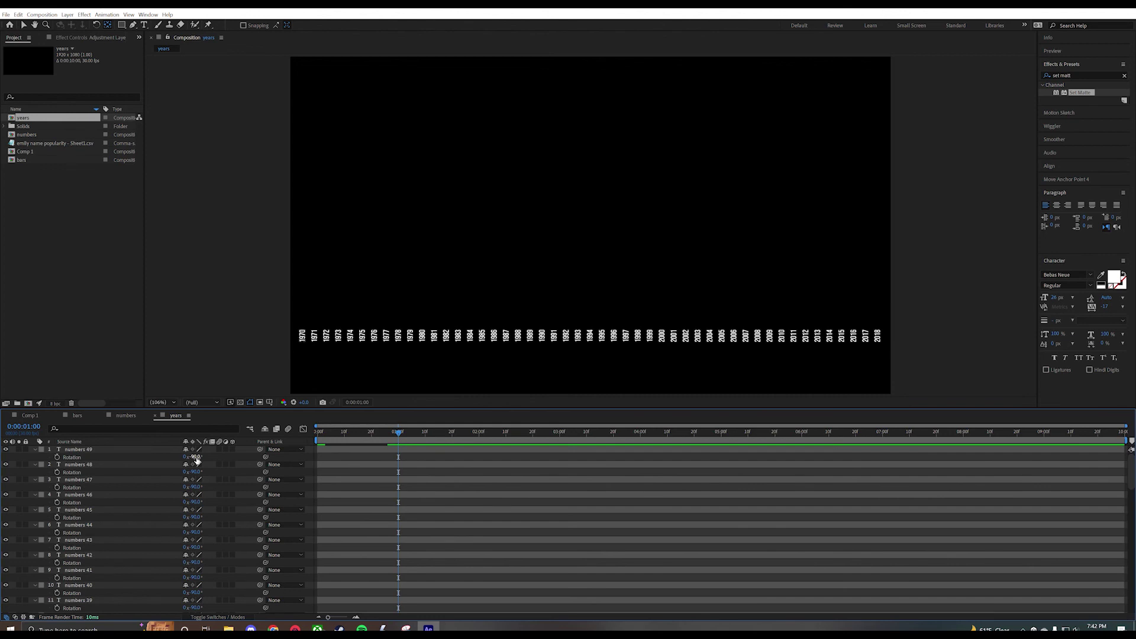
pyautogui.write('-76')
pyautogui.press('Return')
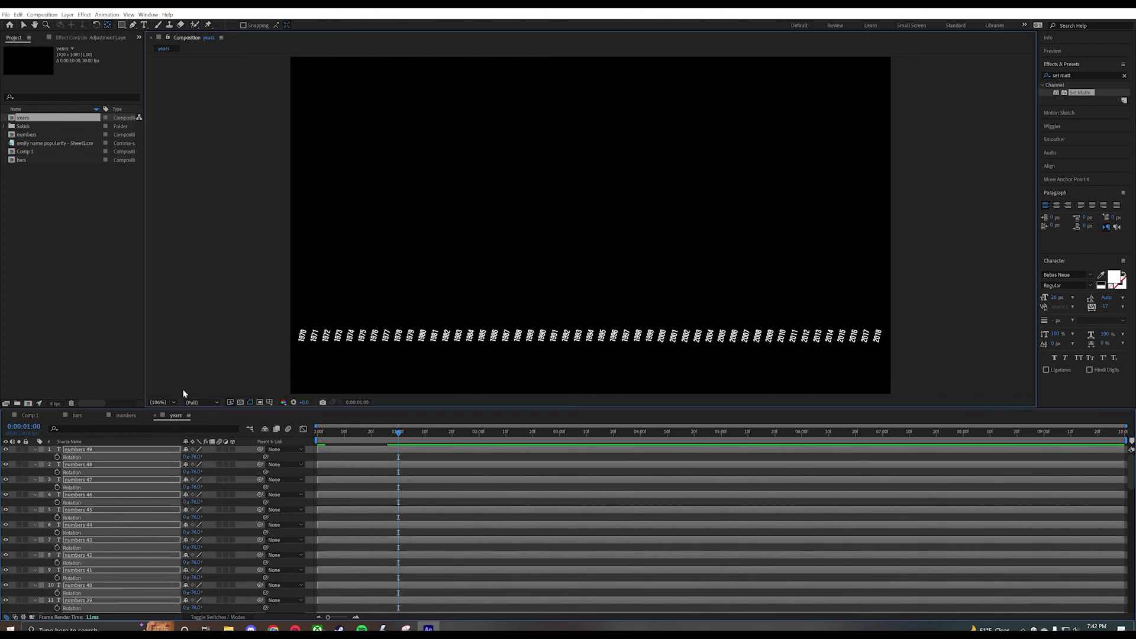
pyautogui.click(191, 356)
# Step: Place the years composition in Comp 1, nudge it below the value labels, and play the chart
pyautogui.press('v')
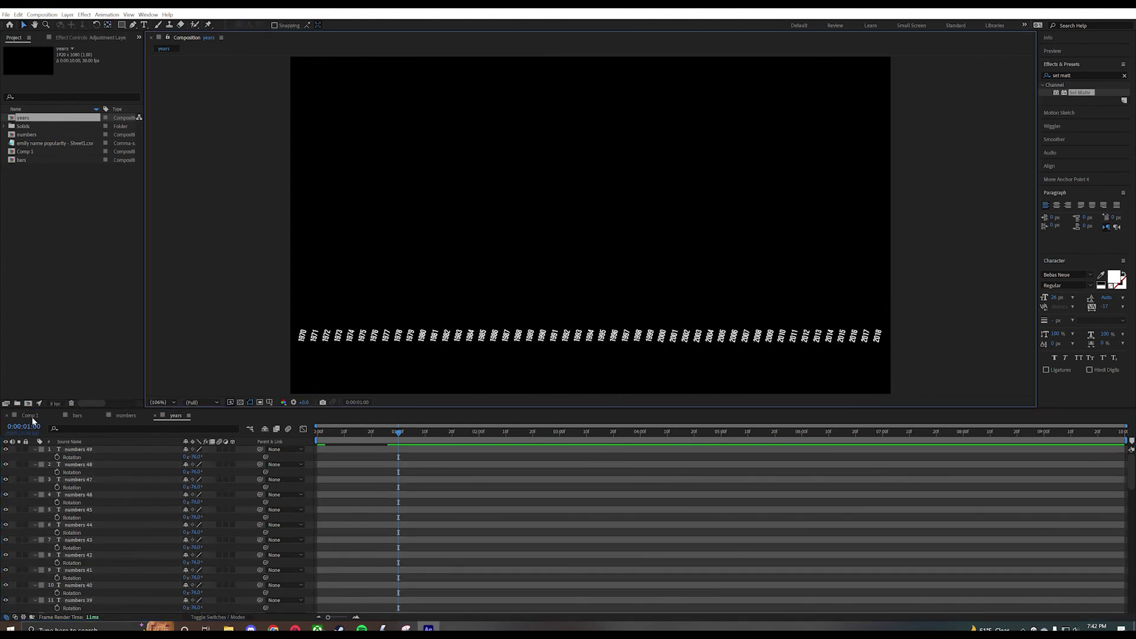
pyautogui.click(30, 416)
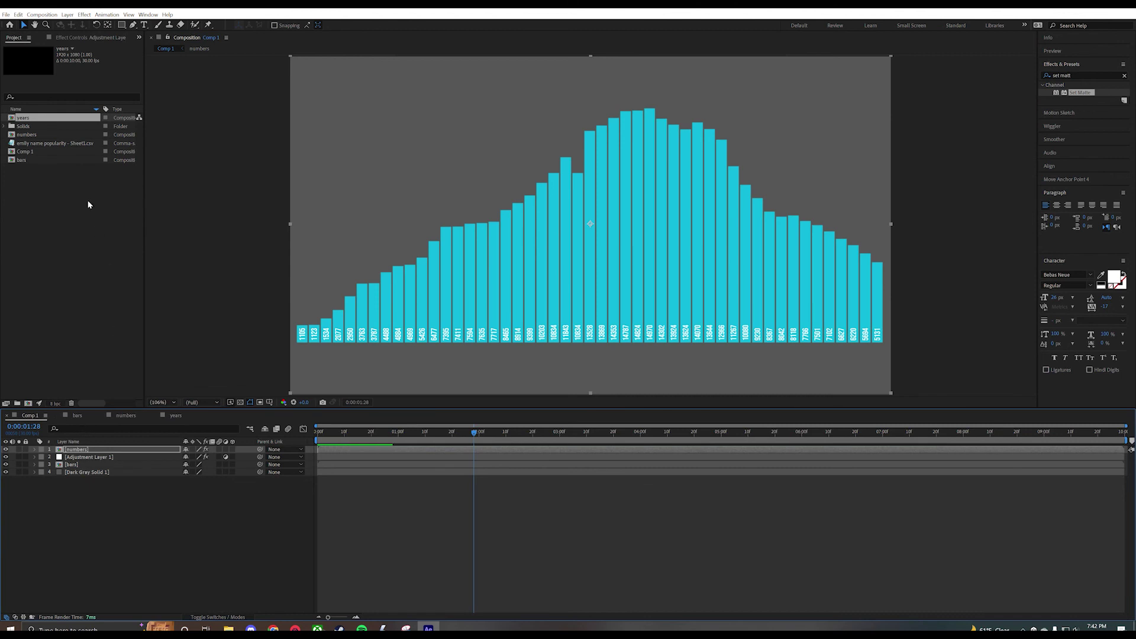
pyautogui.keyDown('ctrl'); pyautogui.click(22, 159); pyautogui.keyUp('ctrl')
pyautogui.moveTo(22, 160); pyautogui.dragTo(95, 450)
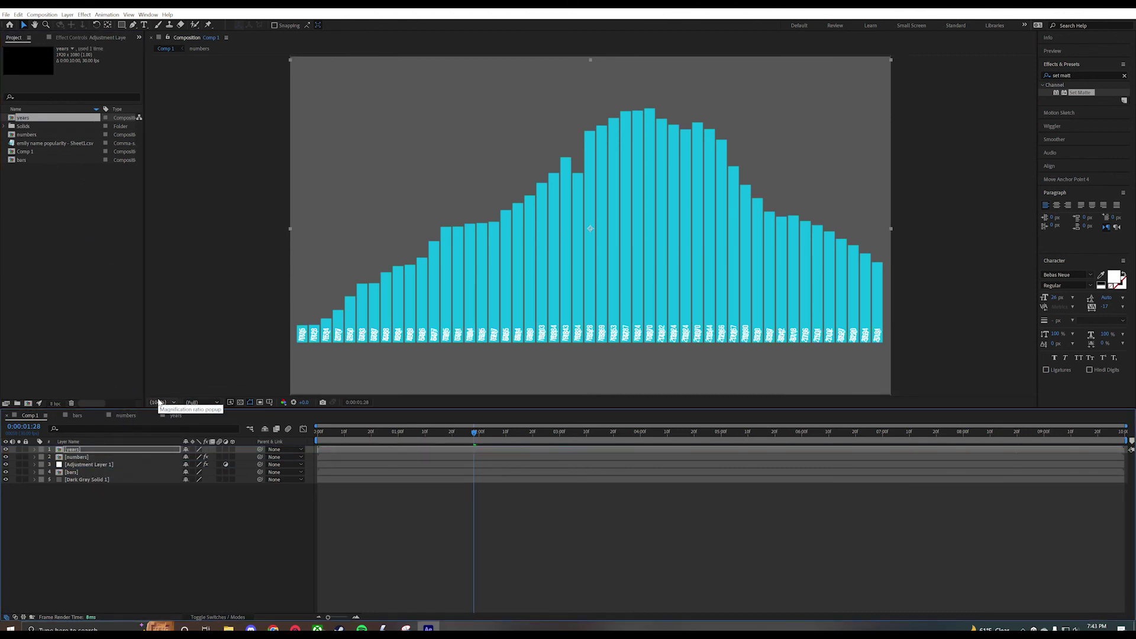
pyautogui.hotkey('shift', 'Down')
pyautogui.hotkey('shift', 'Down')
pyautogui.hotkey('shift', 'Down')
pyautogui.hotkey('shift', 'Down')
pyautogui.hotkey('shift', 'Down')
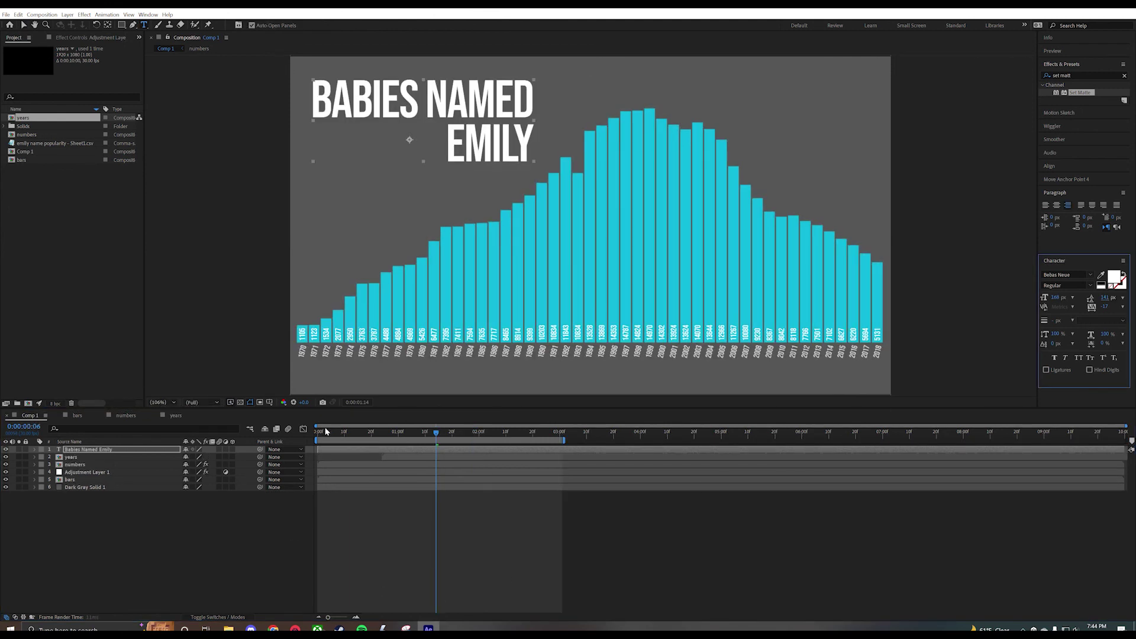
pyautogui.press('space')
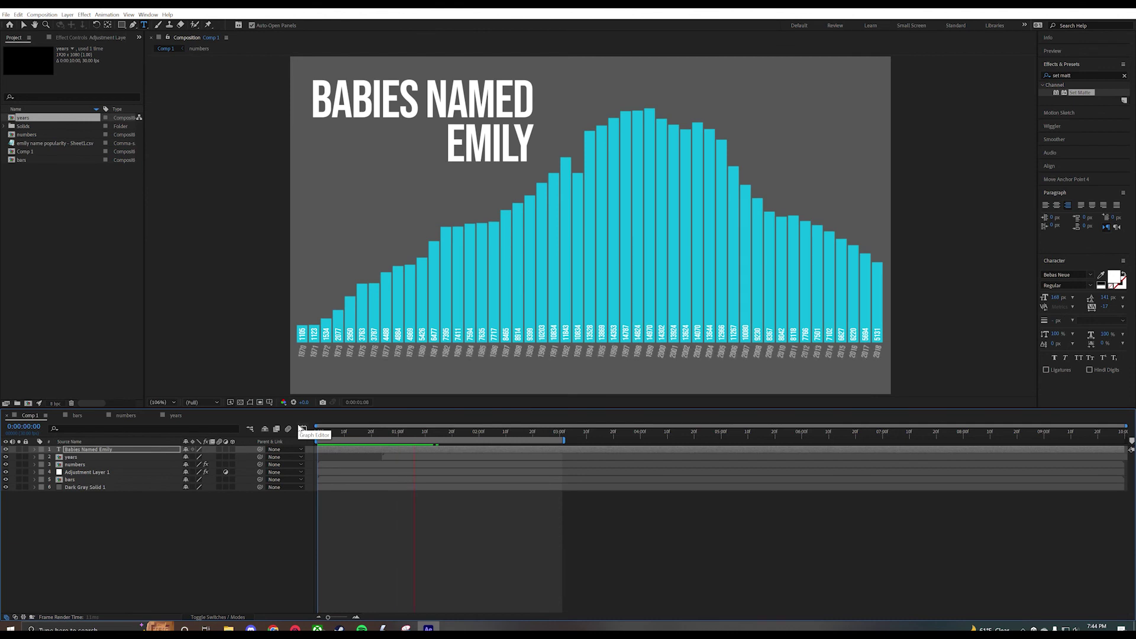